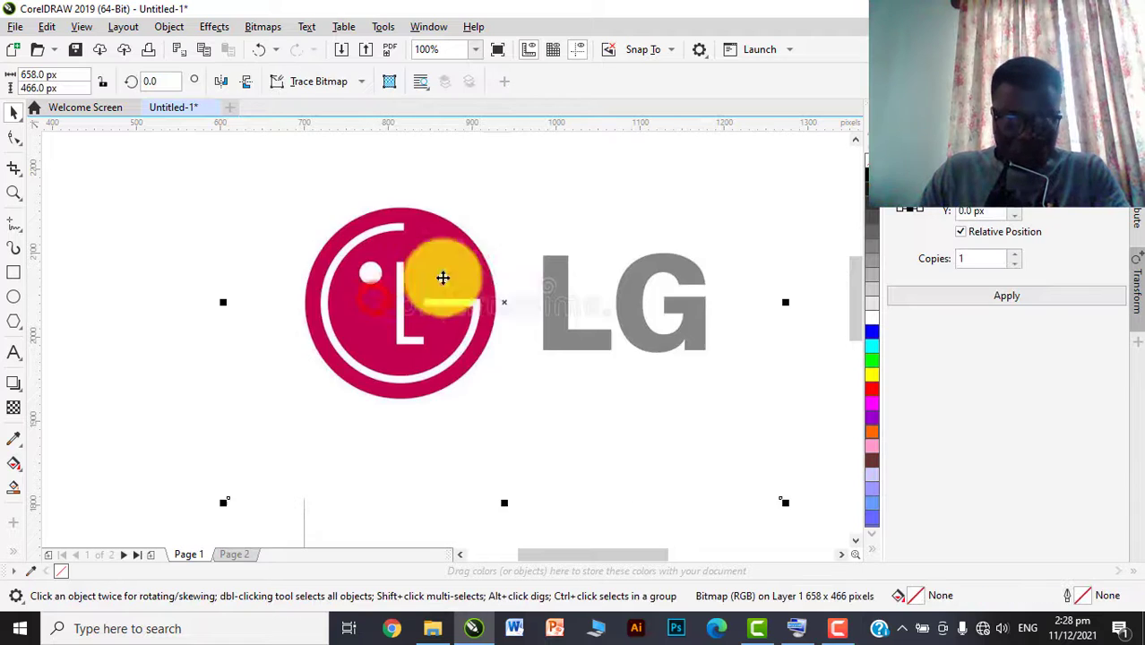
Step: Move the LG logo bitmap off the page, onto the blank area beyond its left edge
{"action": "scroll", "coordinate": [442, 277], "scroll_direction": "down", "scroll_amount": 2}
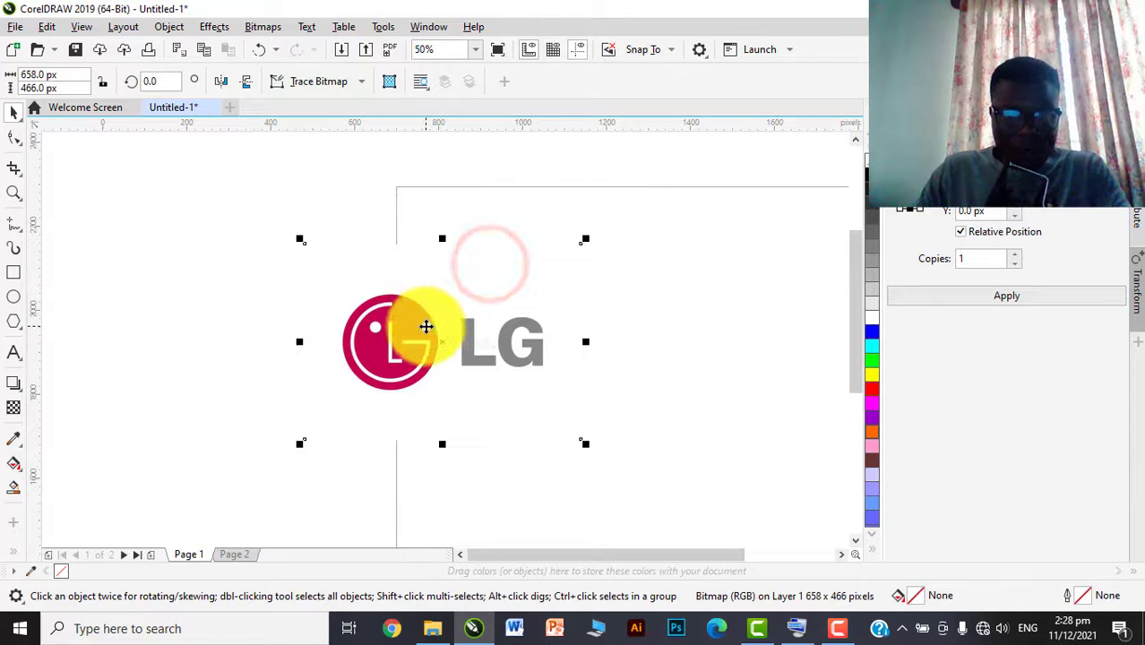
{"action": "scroll", "coordinate": [424, 323], "scroll_direction": "up", "scroll_amount": 2}
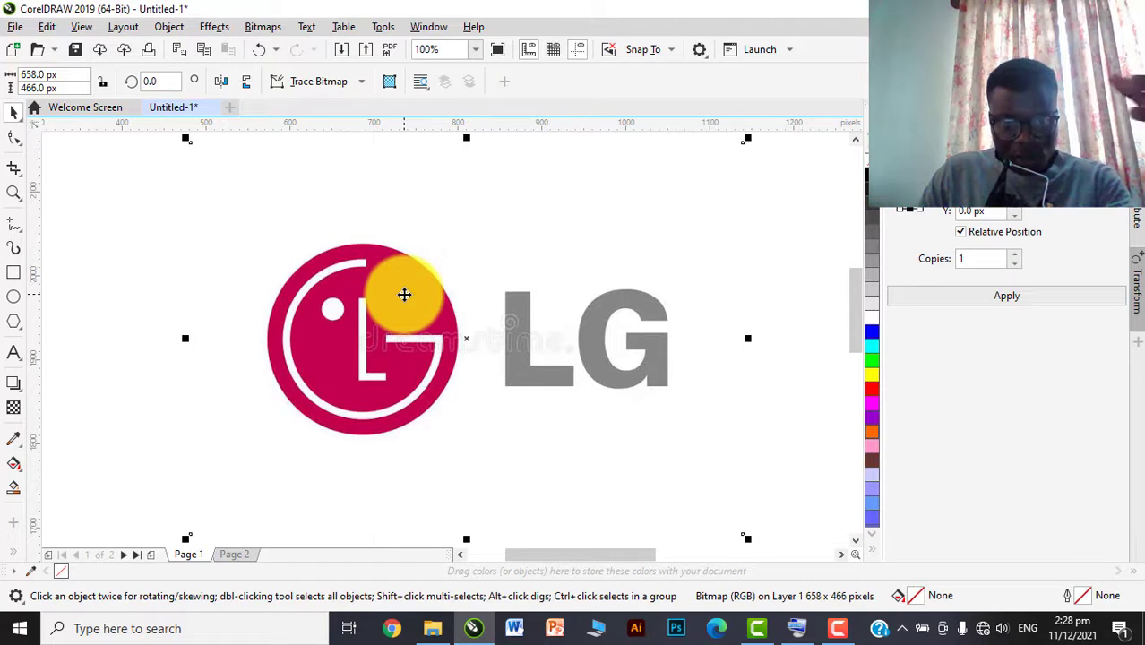
{"action": "scroll", "coordinate": [527, 332], "scroll_direction": "down", "scroll_amount": 2}
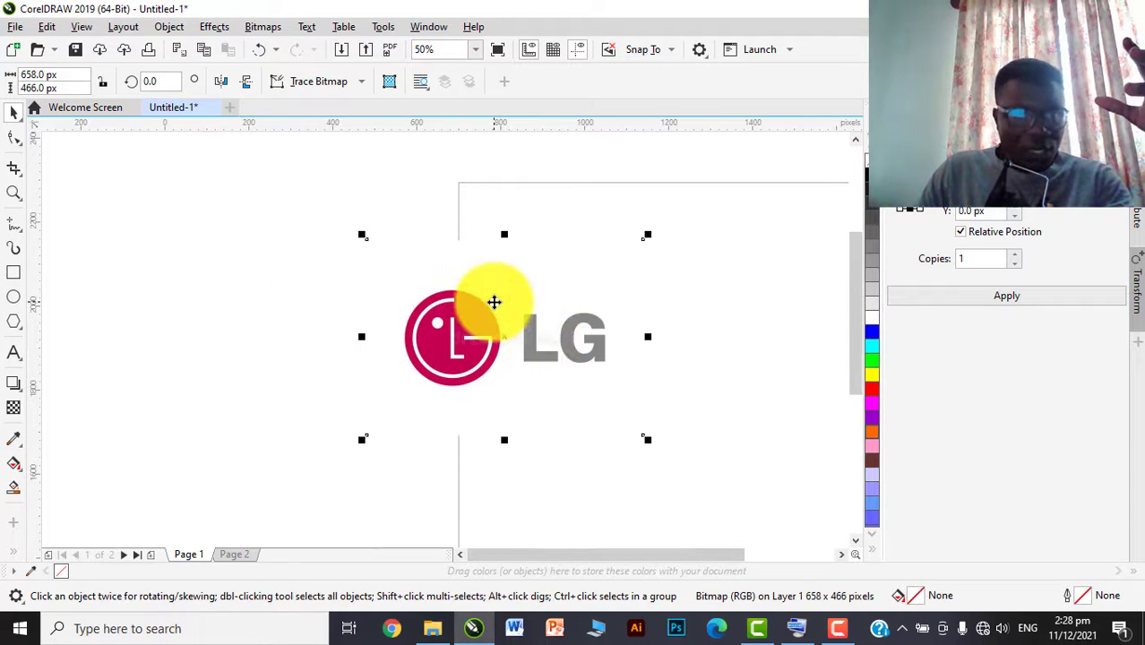
{"action": "left_click_drag", "start_coordinate": [494, 327], "coordinate": [373, 289]}
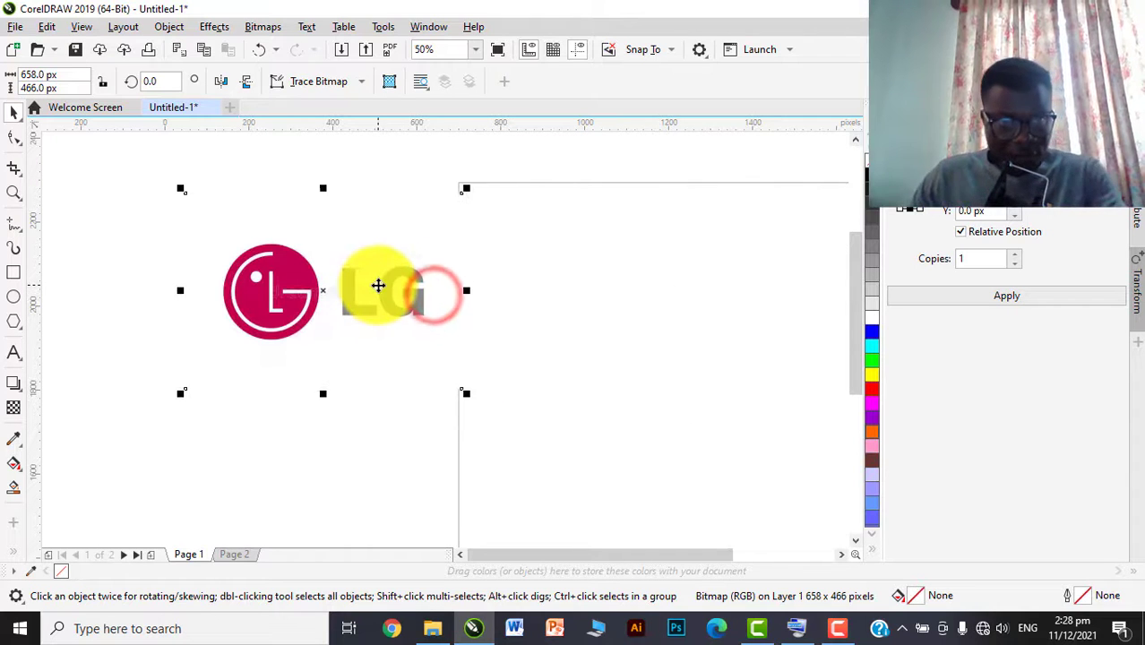
{"action": "scroll", "coordinate": [266, 282], "scroll_direction": "up", "scroll_amount": 2}
{"action": "left_click_drag", "start_coordinate": [298, 276], "coordinate": [316, 330]}
Step: Draw a small rectangle about 86 by 54 px above the logo bitmap
{"action": "left_click", "coordinate": [14, 273]}
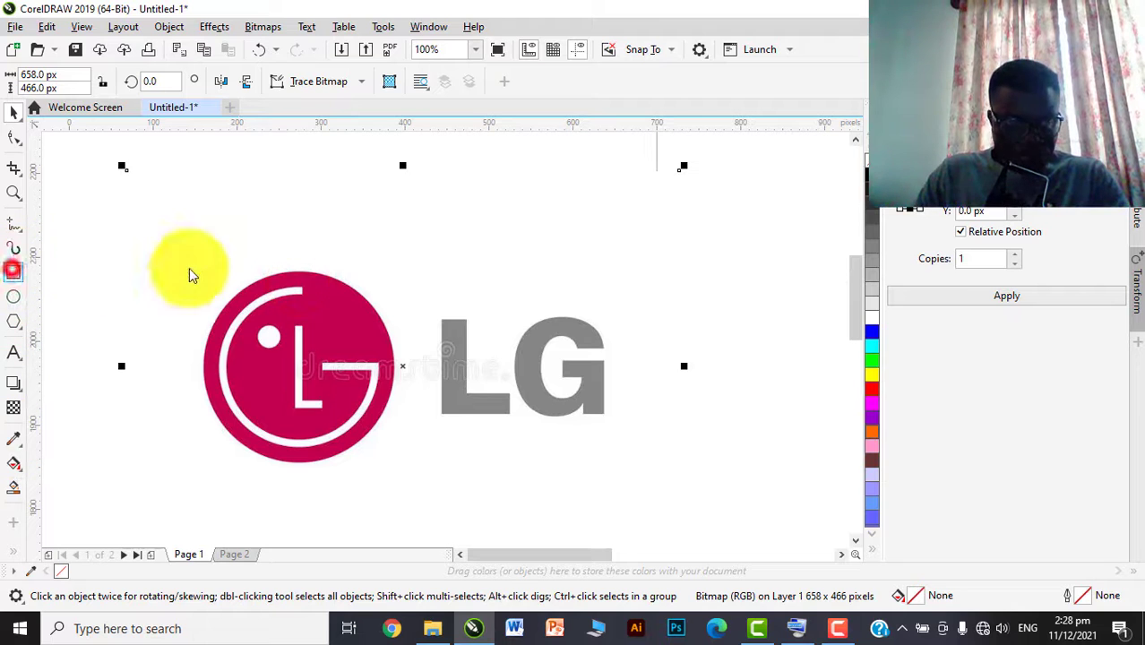
{"action": "scroll", "coordinate": [309, 306], "scroll_direction": "down", "scroll_amount": 2}
{"action": "scroll", "coordinate": [301, 255], "scroll_direction": "up", "scroll_amount": 2}
{"action": "left_click_drag", "start_coordinate": [295, 248], "coordinate": [368, 292]}
{"action": "left_click", "coordinate": [14, 111]}
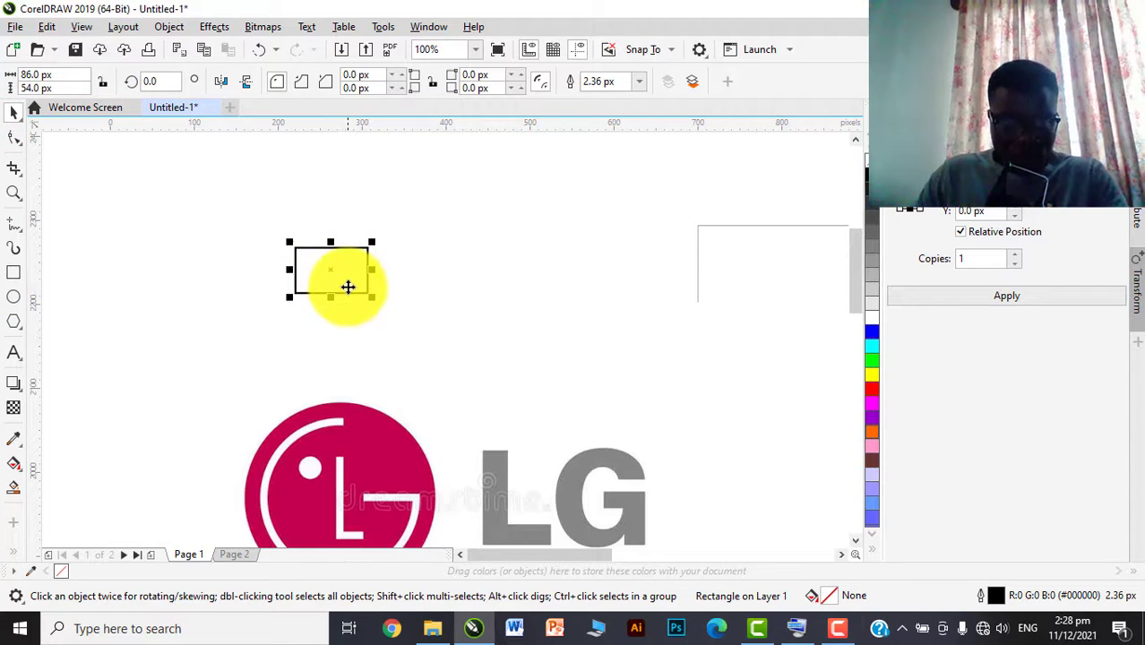
Step: Fill the rectangle with the crimson (#C3004E) sampled from the logo's round emblem
{"action": "left_click", "coordinate": [354, 452]}
{"action": "left_click", "coordinate": [345, 272]}
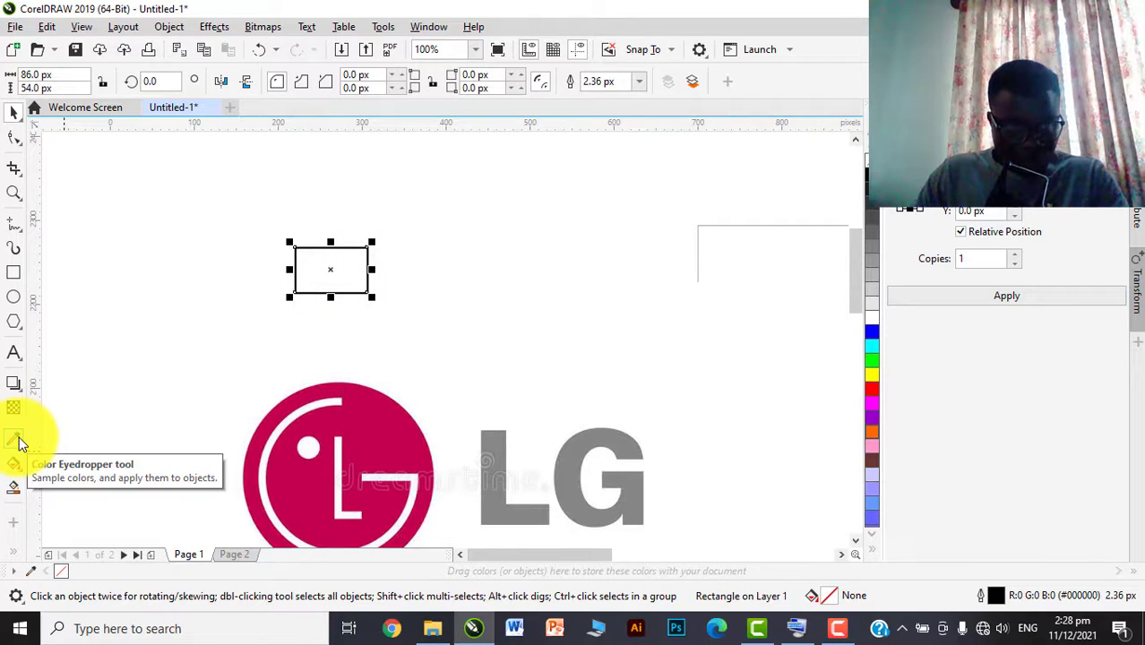
{"action": "left_click", "coordinate": [20, 441]}
{"action": "left_click", "coordinate": [363, 413]}
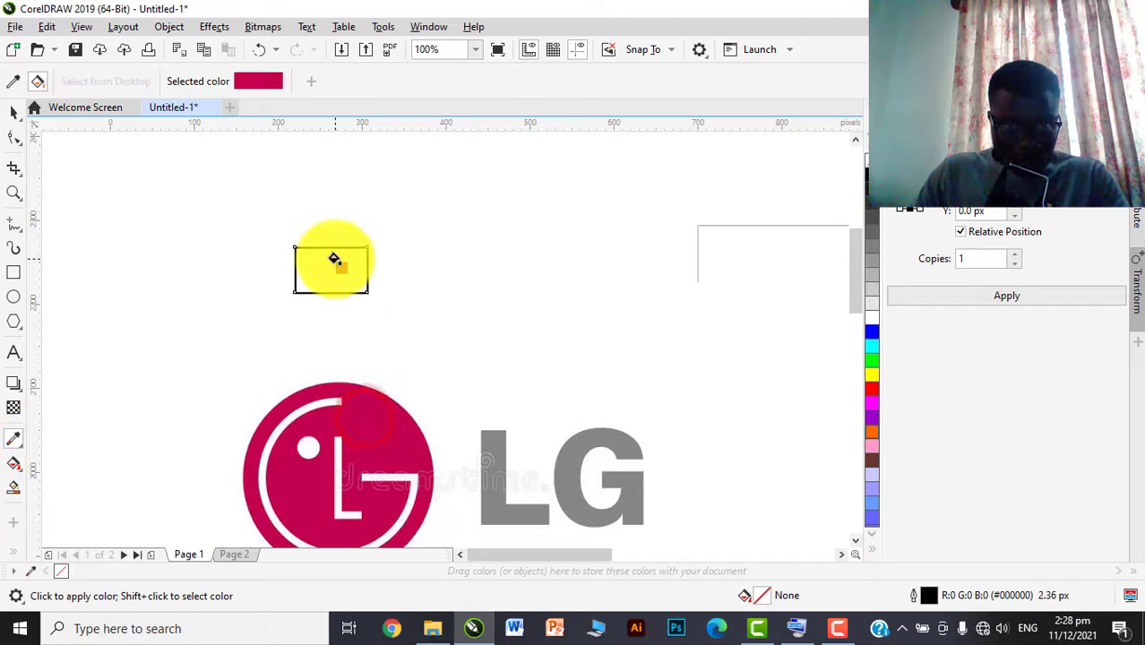
{"action": "left_click", "coordinate": [334, 259]}
{"action": "left_click", "coordinate": [13, 111]}
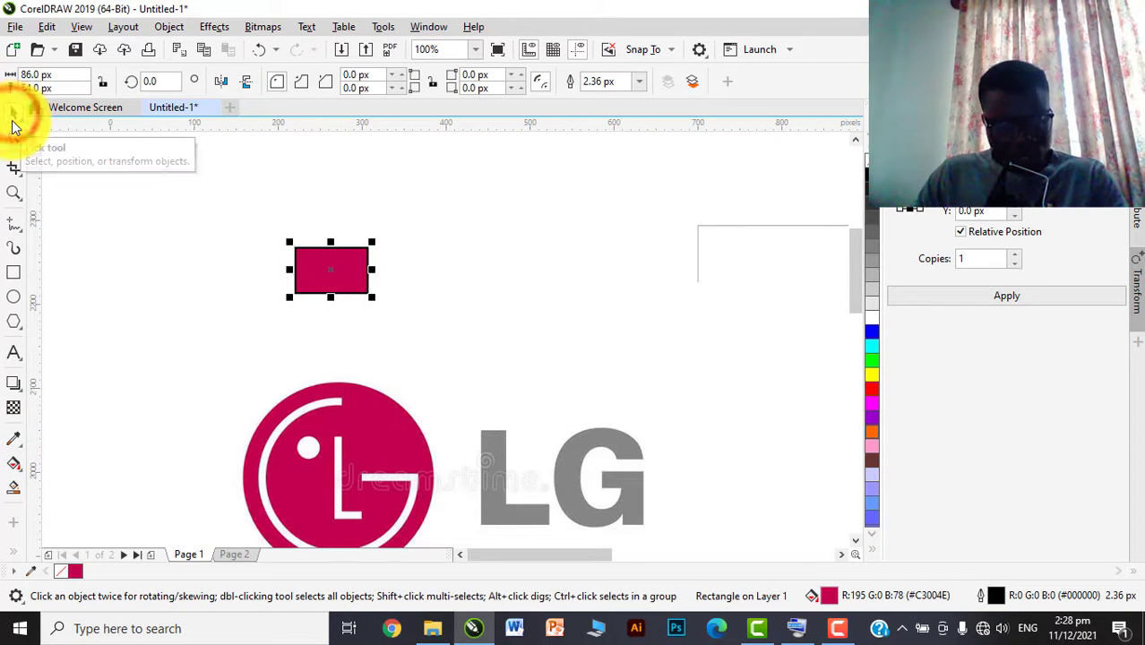
Step: Place a copy of the rectangle to its right and fill it with the gray (#767676) sampled from the logo's letter G
{"action": "left_click_drag", "start_coordinate": [324, 262], "coordinate": [425, 260]}
{"action": "right_click", "coordinate": [424, 260]}
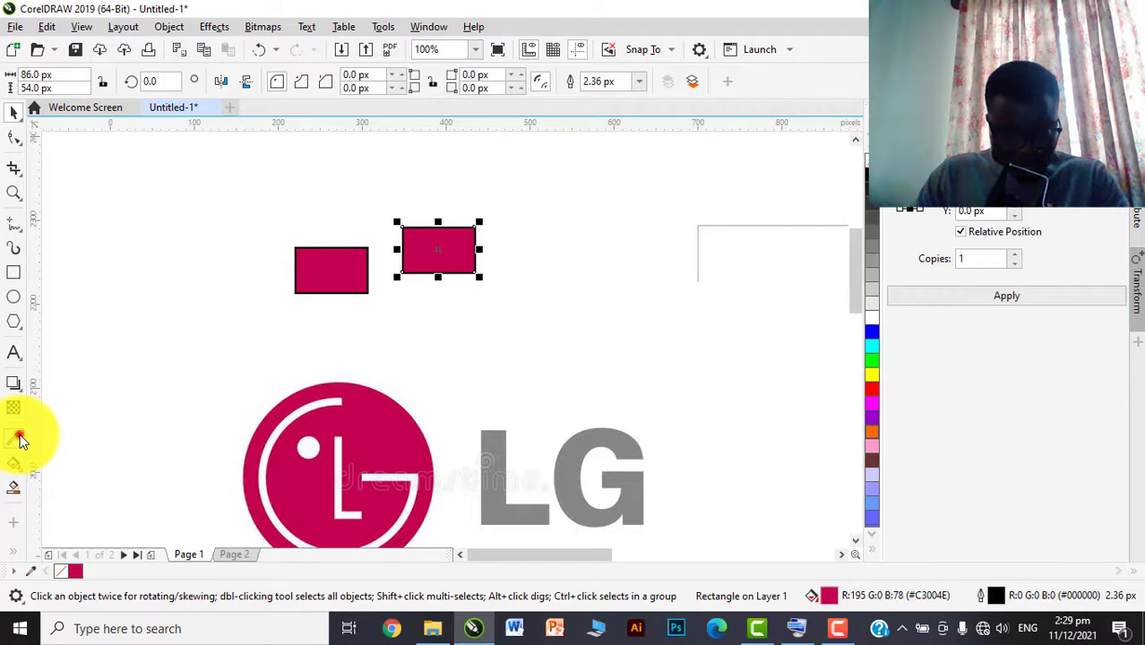
{"action": "left_click", "coordinate": [20, 436]}
{"action": "left_click", "coordinate": [576, 434]}
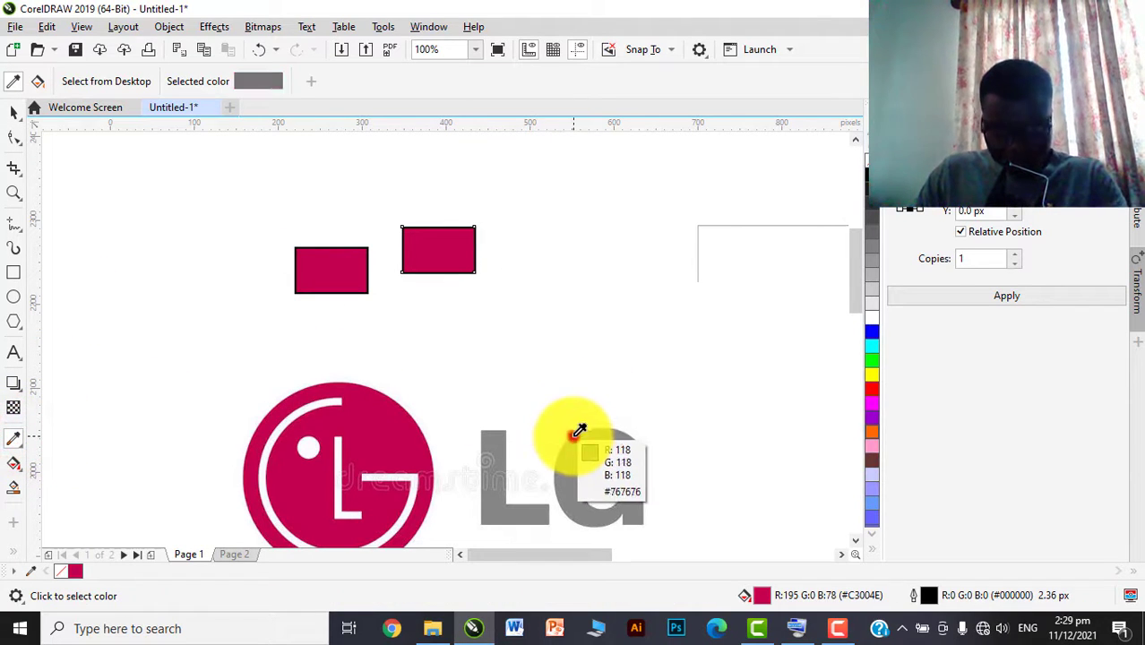
{"action": "left_click", "coordinate": [430, 250]}
{"action": "left_click", "coordinate": [11, 109]}
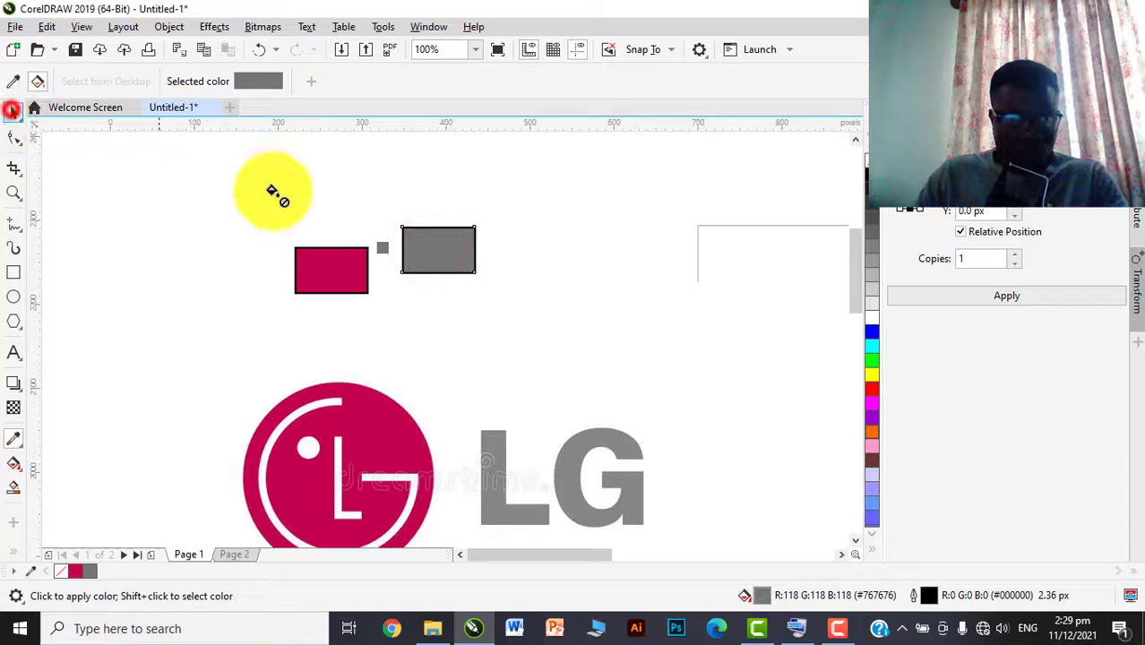
{"action": "left_click", "coordinate": [77, 111]}
Step: Delete both colour sample rectangles above the logo
{"action": "scroll", "coordinate": [371, 238], "scroll_direction": "down", "scroll_amount": 2}
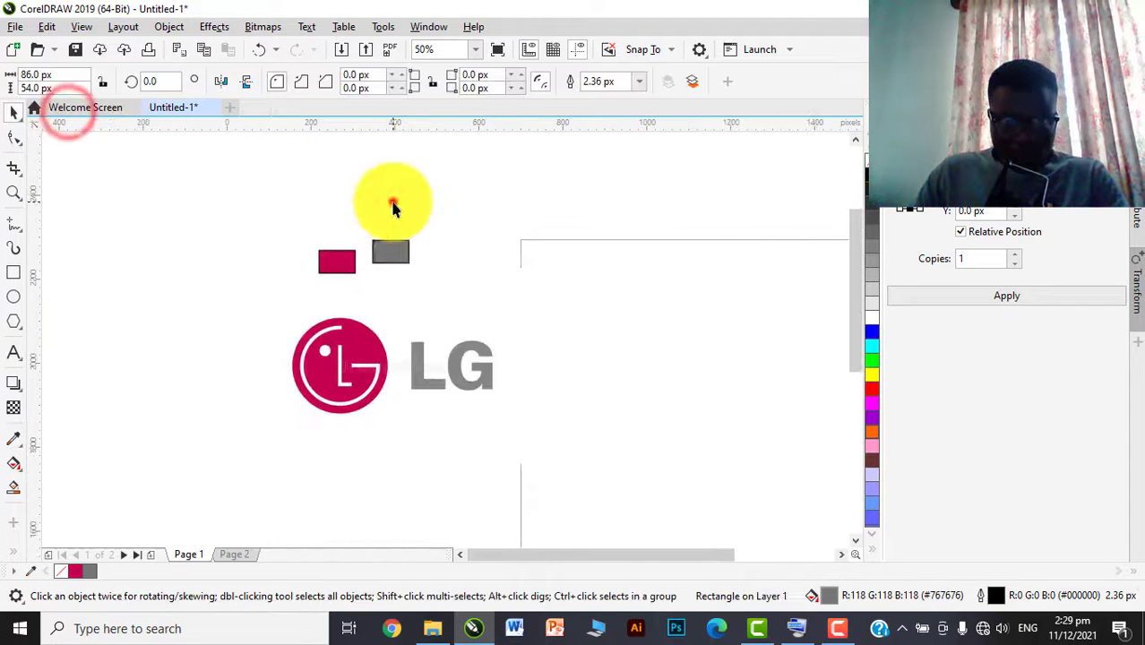
{"action": "left_click", "coordinate": [392, 202]}
{"action": "left_click_drag", "start_coordinate": [439, 214], "coordinate": [260, 302]}
{"action": "left_click_drag", "start_coordinate": [349, 261], "coordinate": [290, 259]}
{"action": "key", "text": "Delete"}
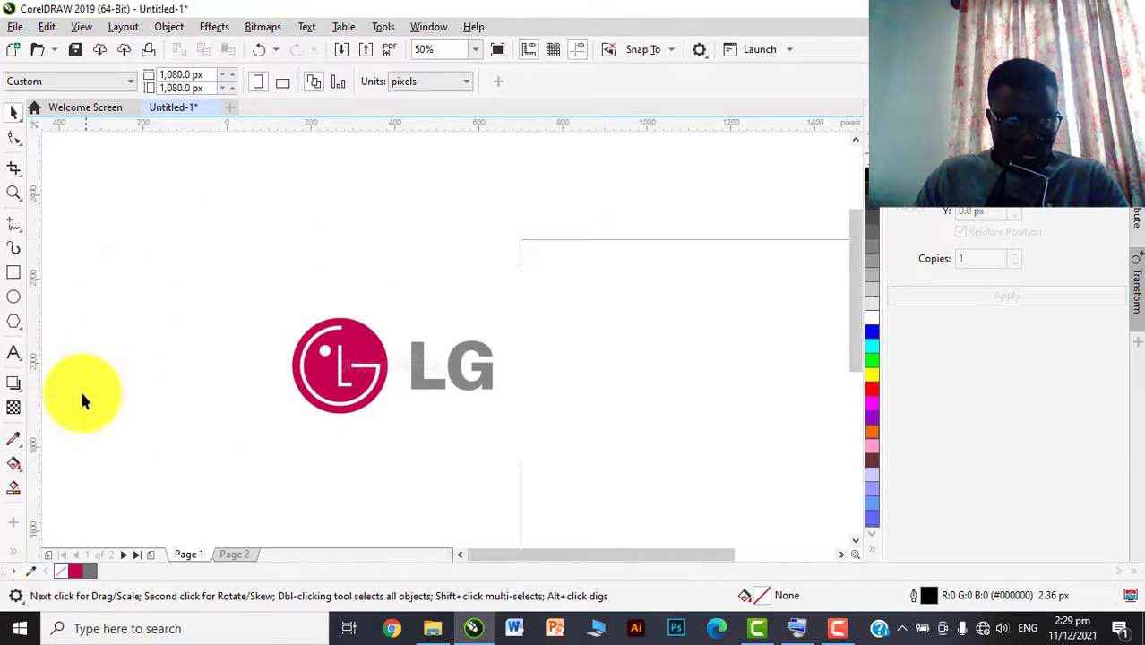
Step: Draw a circle about 232 px in diameter above the logo and fill it with the document palette's crimson (#C3004E)
{"action": "left_click", "coordinate": [13, 296]}
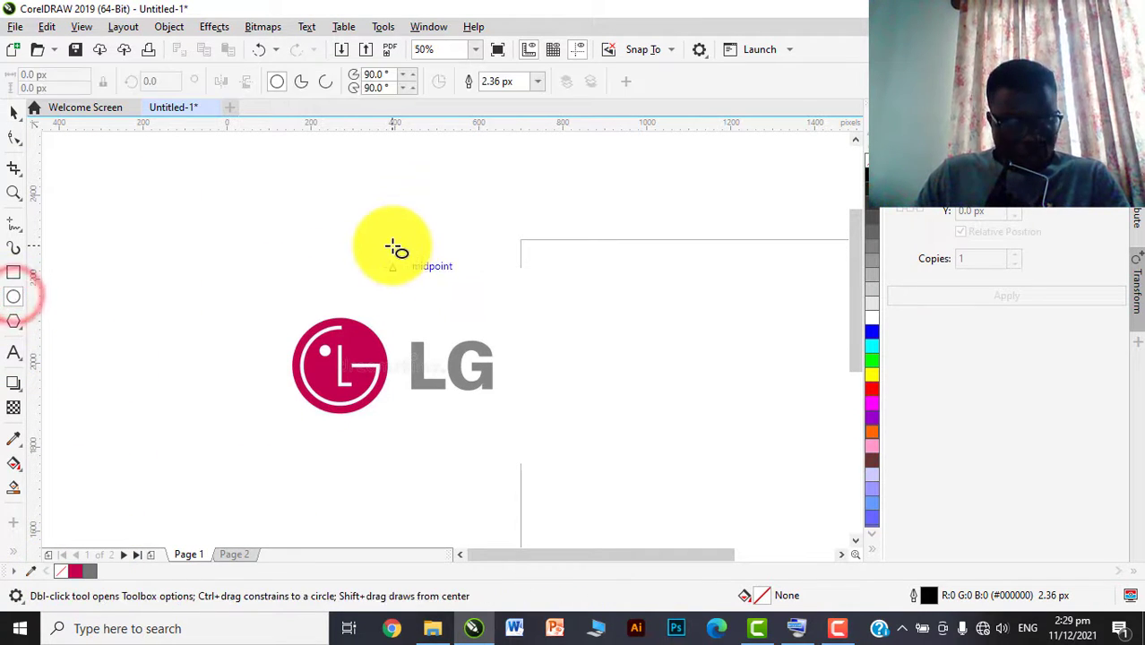
{"action": "left_click_drag", "start_coordinate": [428, 219], "coordinate": [529, 279]}
{"action": "left_click", "coordinate": [13, 111]}
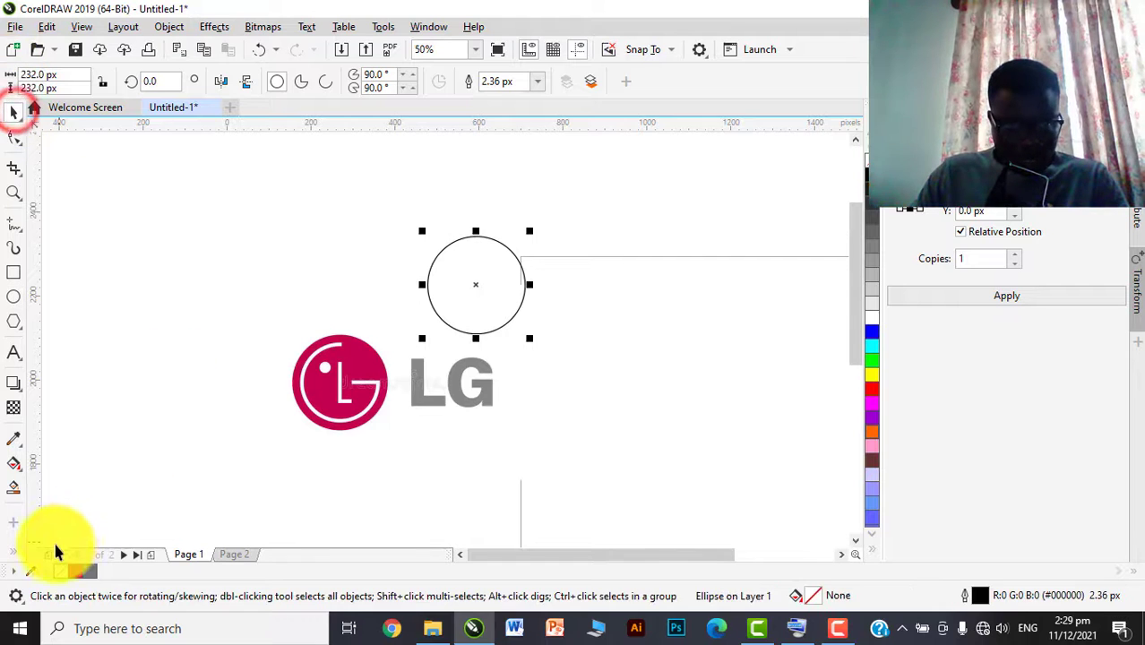
{"action": "left_click_drag", "start_coordinate": [75, 573], "coordinate": [485, 231]}
{"action": "scroll", "coordinate": [477, 276], "scroll_direction": "up", "scroll_amount": 2}
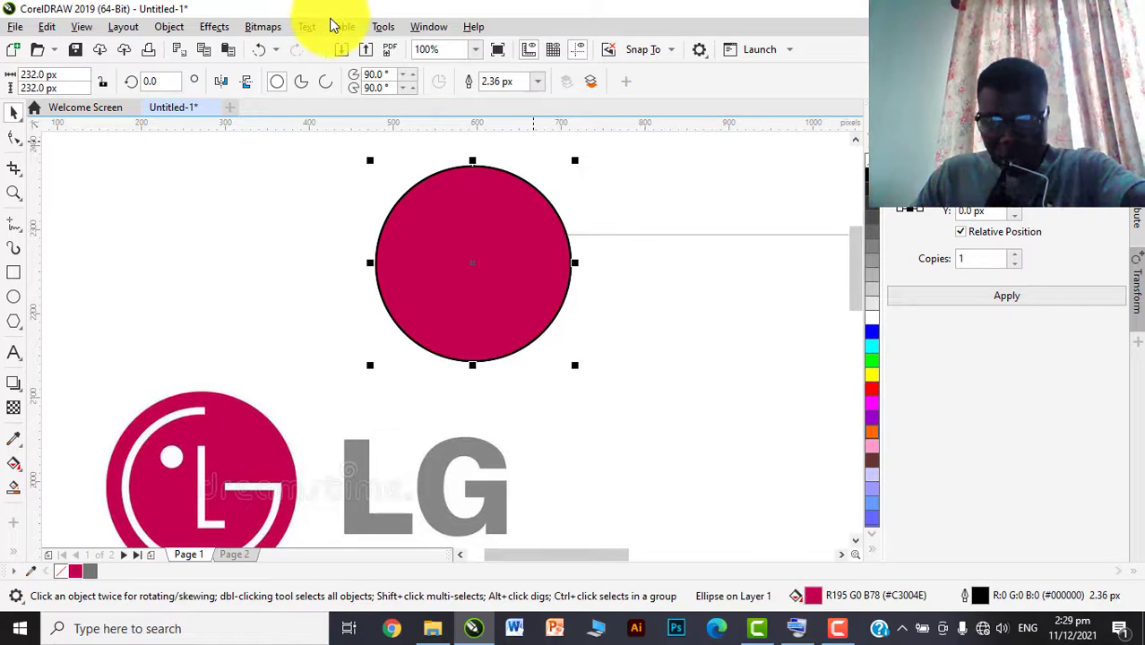
Step: Copy the crimson circle and paste the copy in place on top of it
{"action": "key", "text": "Escape"}
{"action": "left_click", "coordinate": [436, 227]}
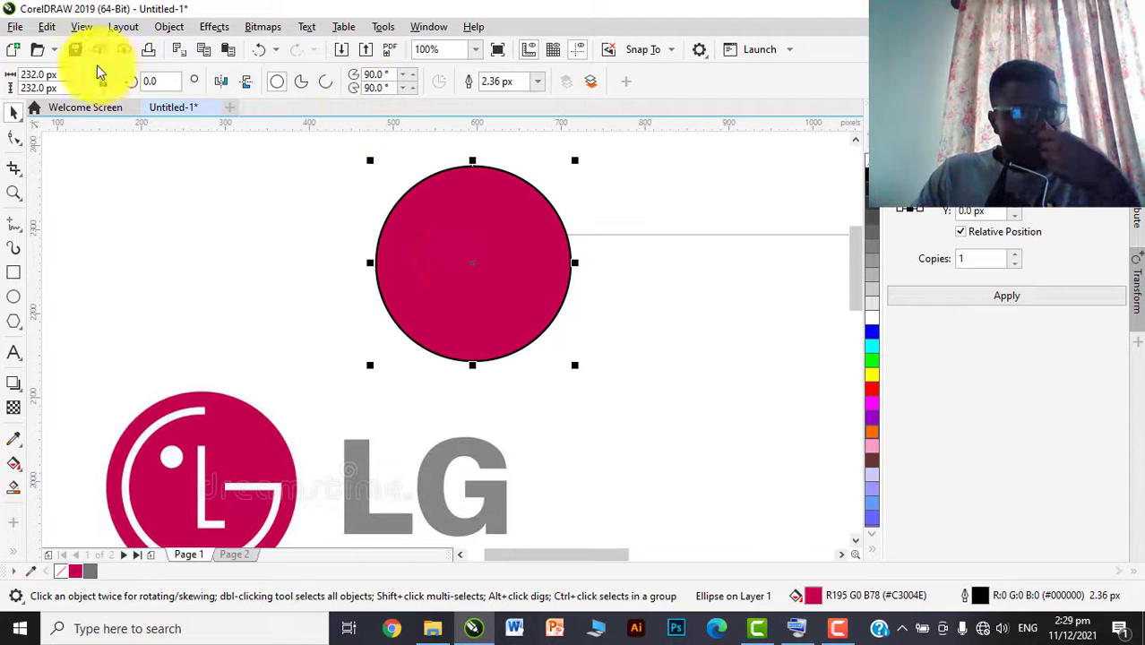
{"action": "left_click", "coordinate": [46, 26]}
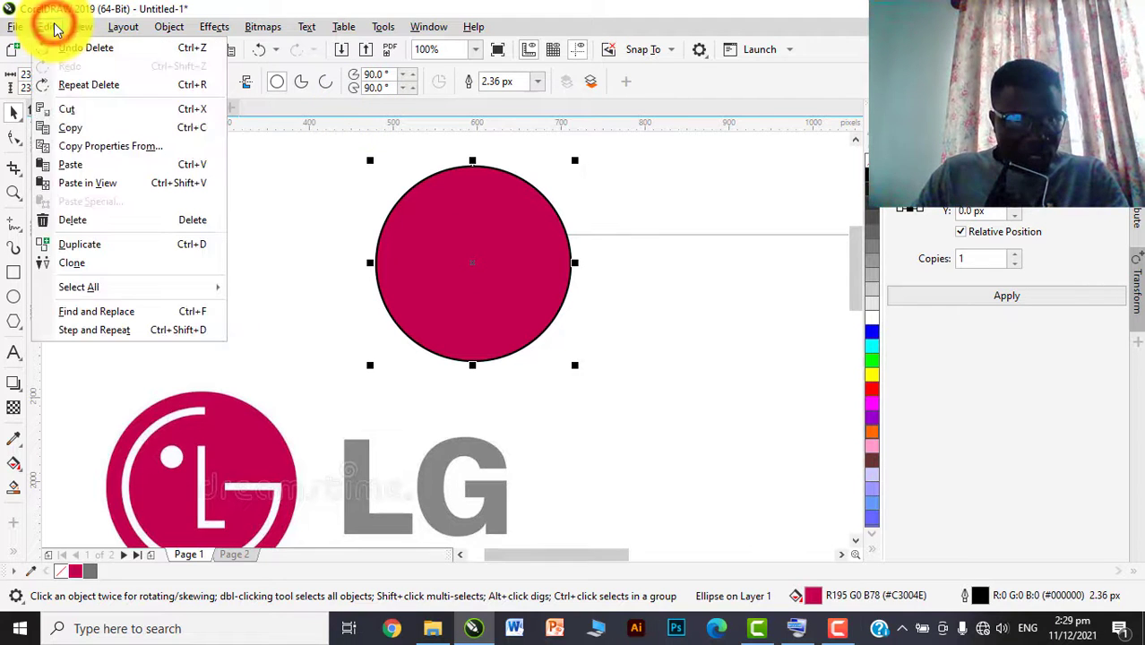
{"action": "left_click", "coordinate": [80, 126]}
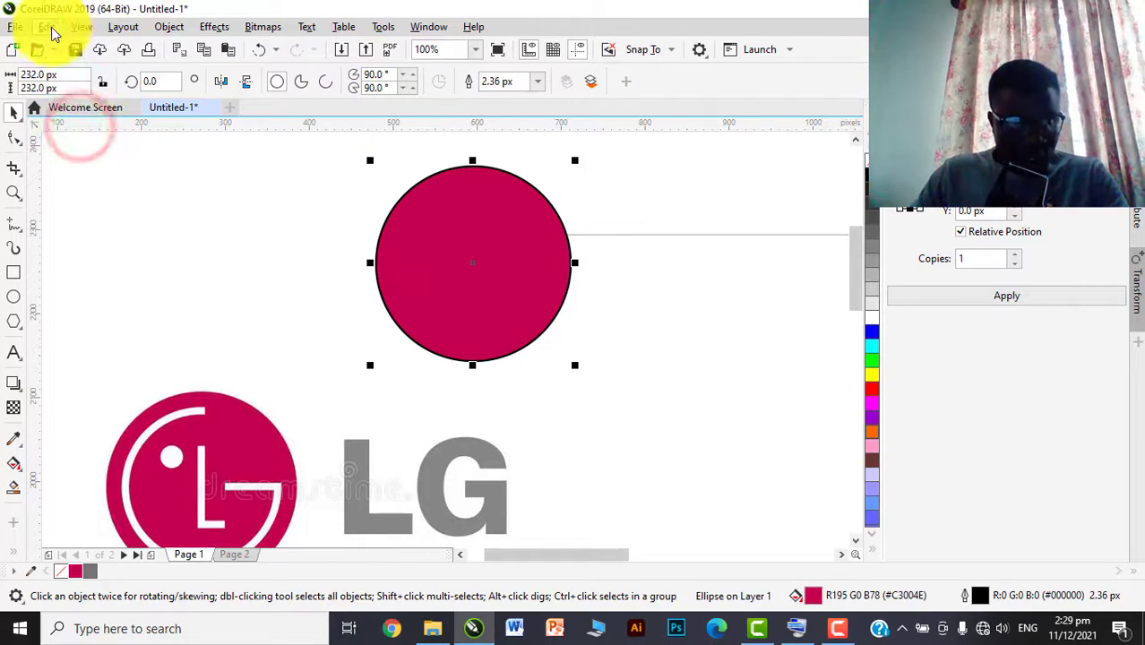
{"action": "left_click", "coordinate": [46, 26]}
{"action": "left_click", "coordinate": [79, 164]}
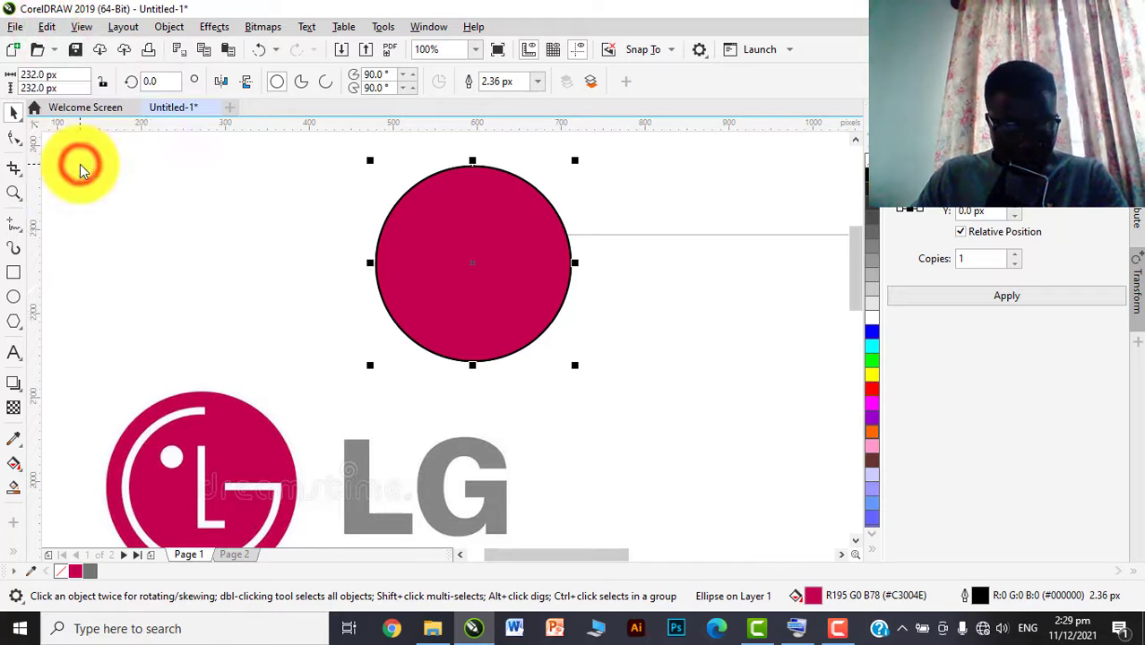
Step: Move the two stacked circles apart to opposite sides, and undo both moves
{"action": "left_click_drag", "start_coordinate": [480, 269], "coordinate": [217, 271]}
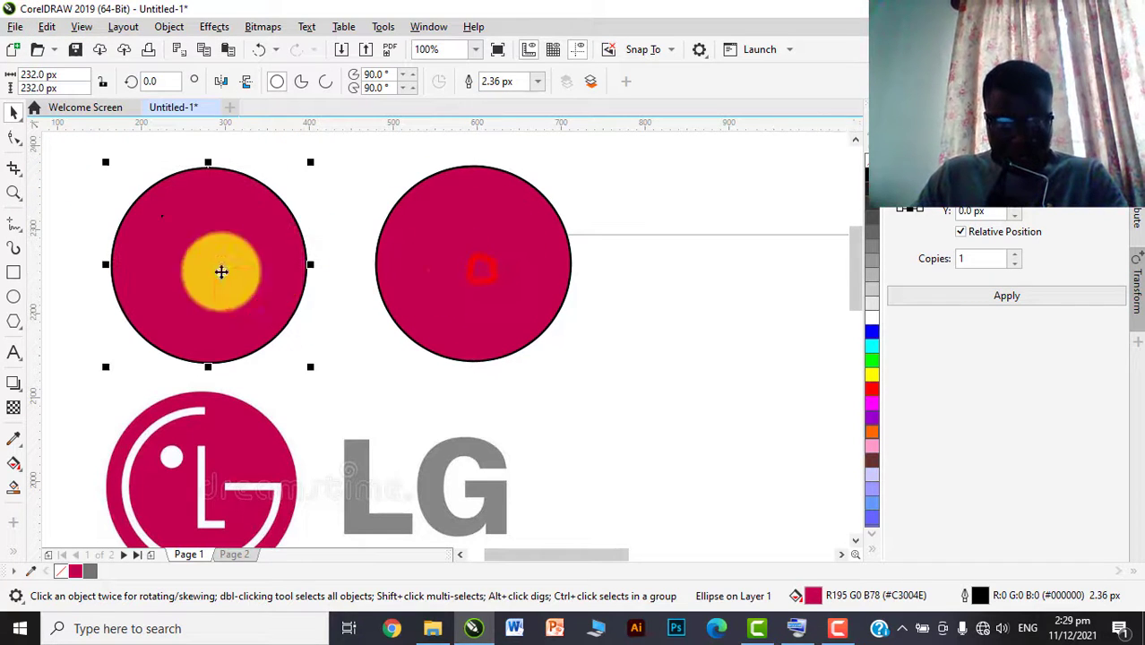
{"action": "left_click_drag", "start_coordinate": [490, 256], "coordinate": [590, 228]}
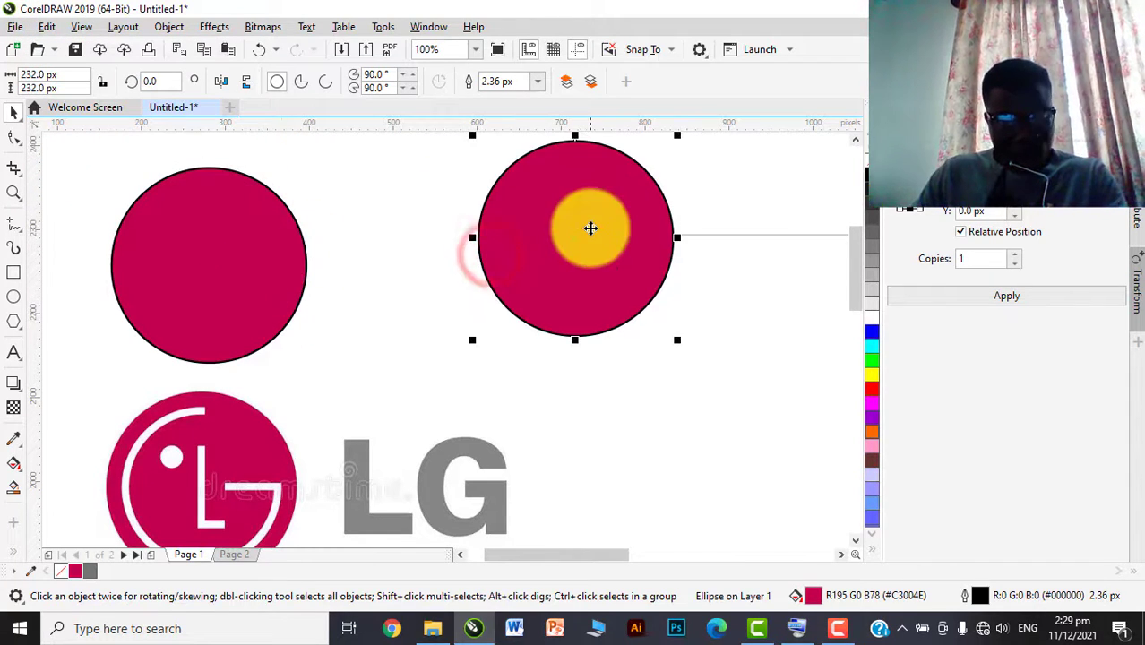
{"action": "left_click", "coordinate": [46, 27]}
{"action": "mouse_move", "coordinate": [82, 27]}
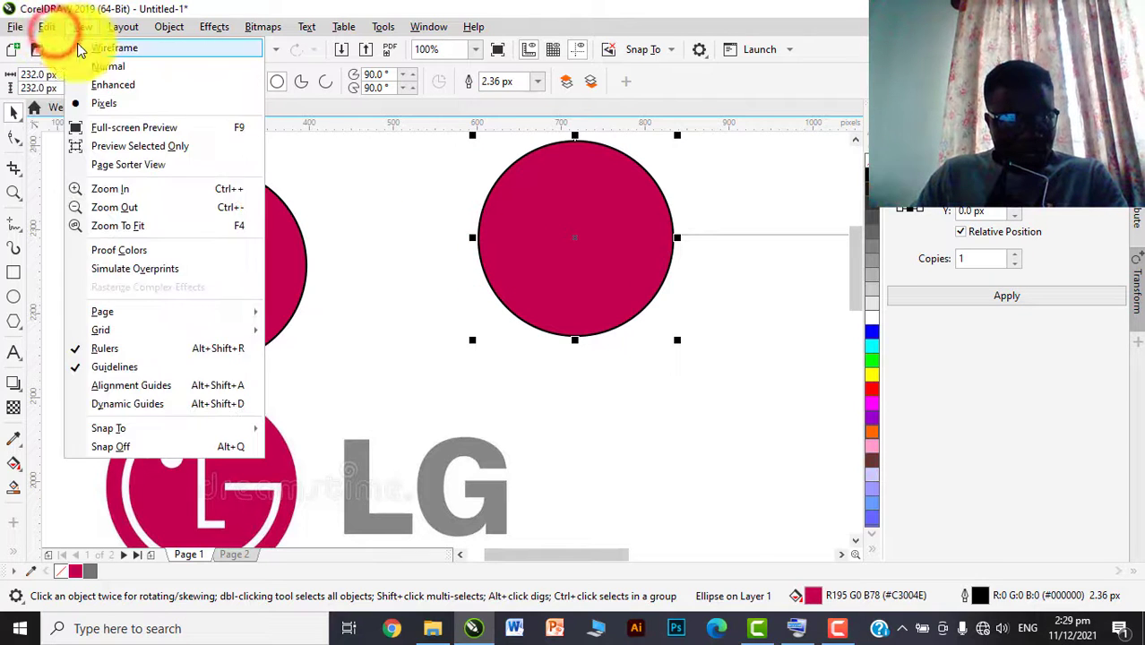
{"action": "left_click", "coordinate": [52, 43]}
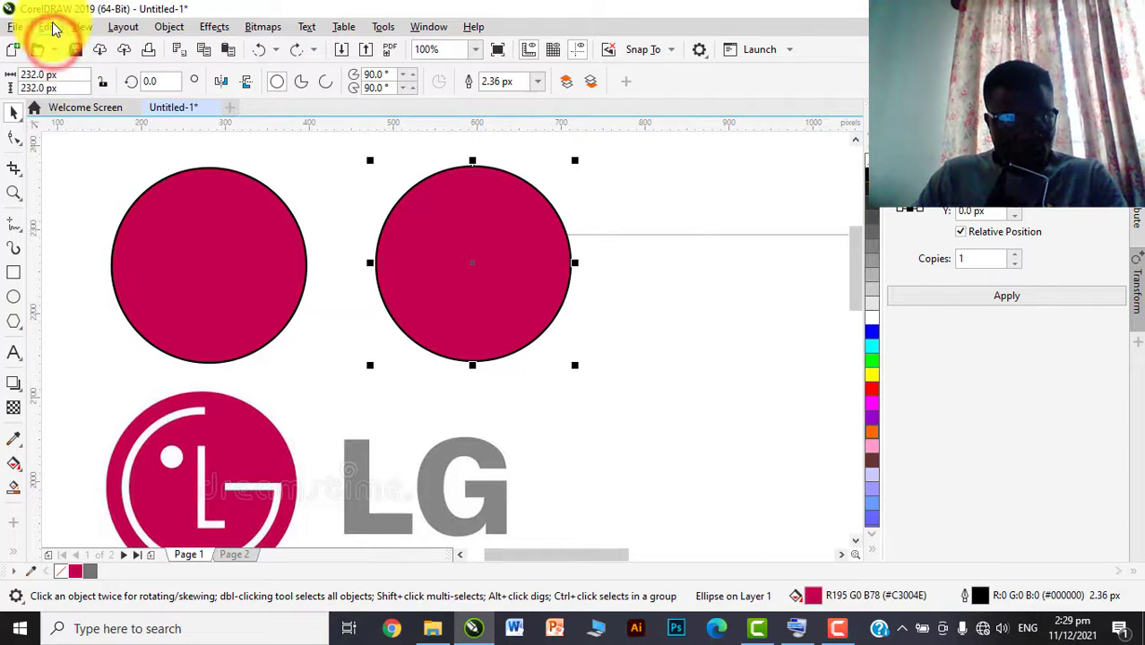
{"action": "left_click", "coordinate": [47, 27]}
{"action": "left_click", "coordinate": [52, 43]}
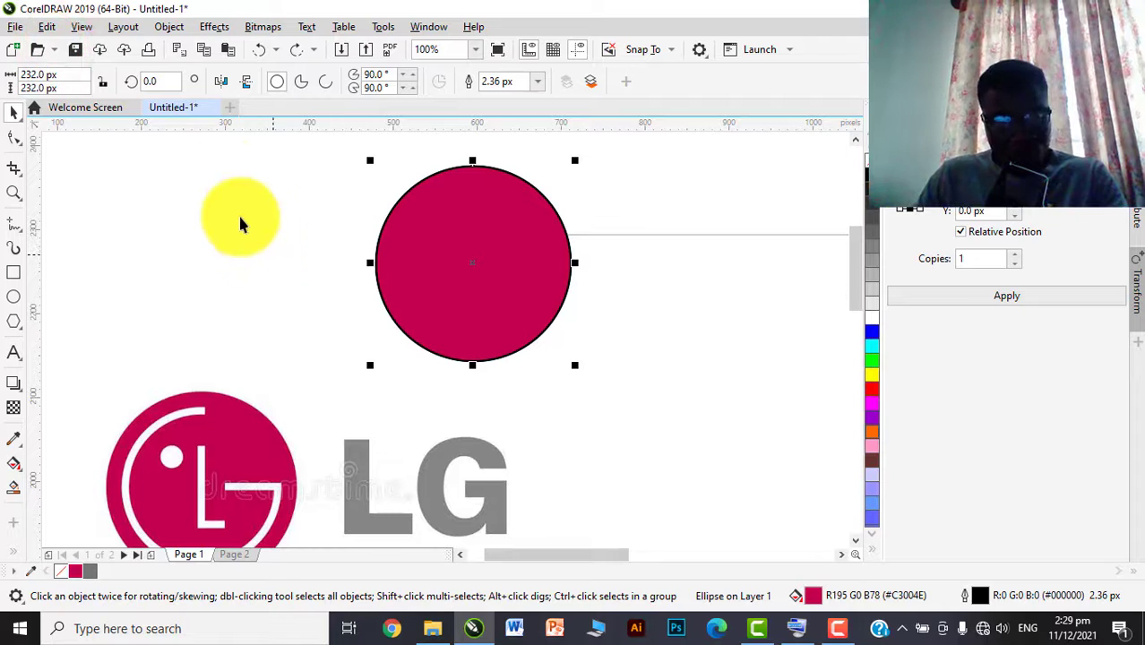
{"action": "left_click", "coordinate": [49, 27]}
{"action": "left_click", "coordinate": [50, 45]}
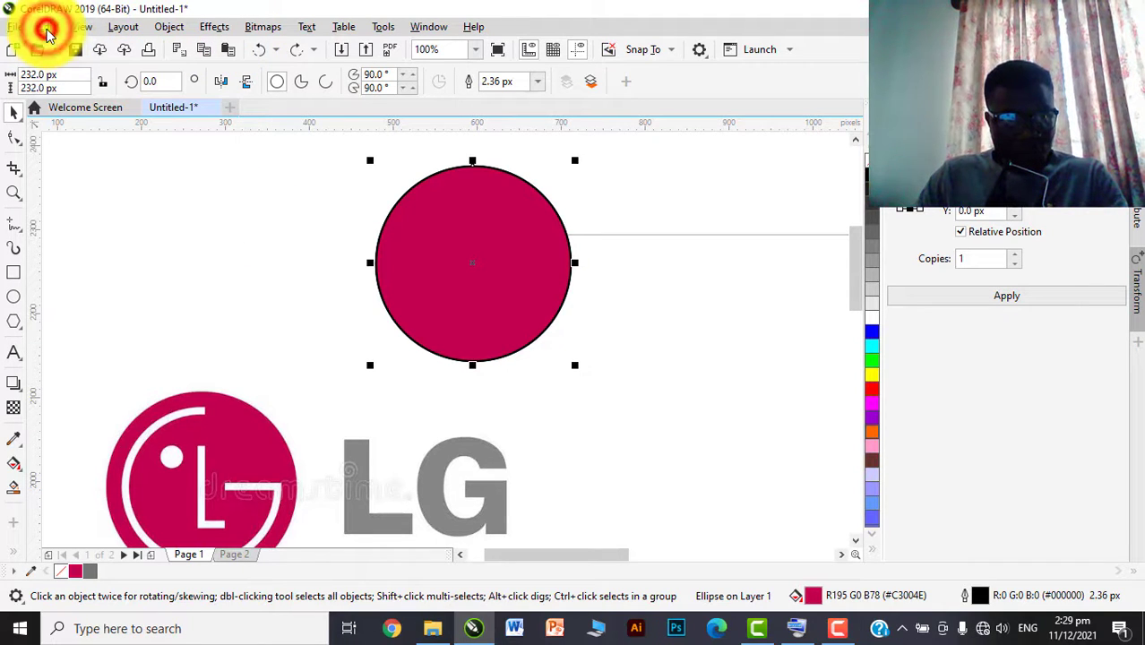
{"action": "left_click", "coordinate": [47, 28]}
{"action": "mouse_move", "coordinate": [72, 32]}
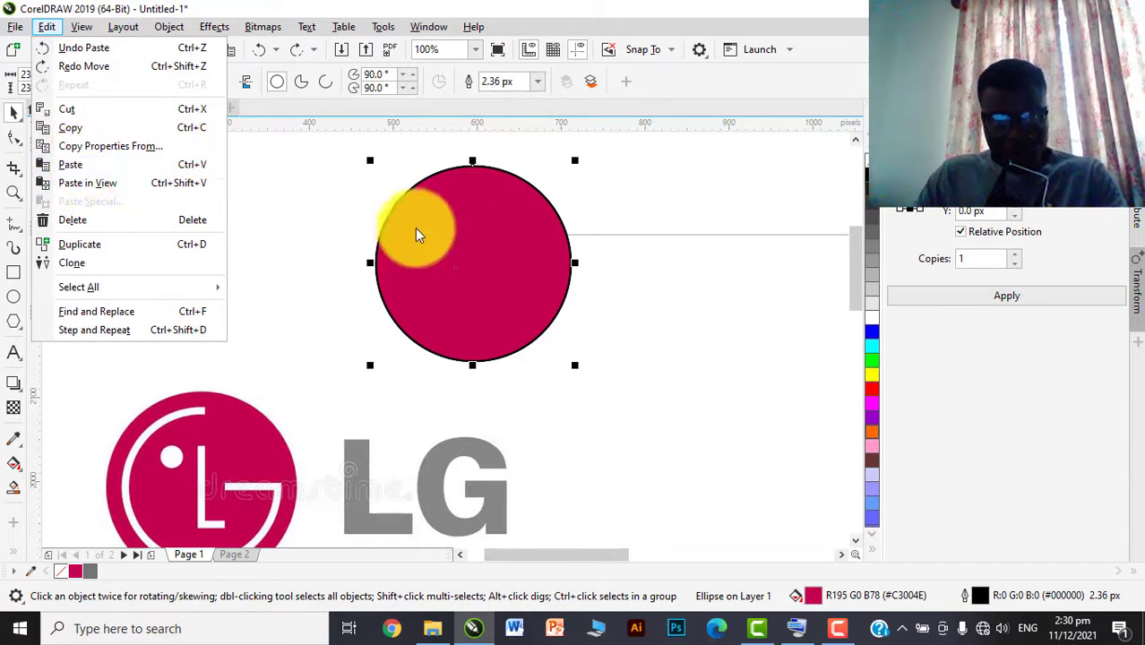
{"action": "left_click", "coordinate": [355, 212]}
{"action": "left_click", "coordinate": [276, 244]}
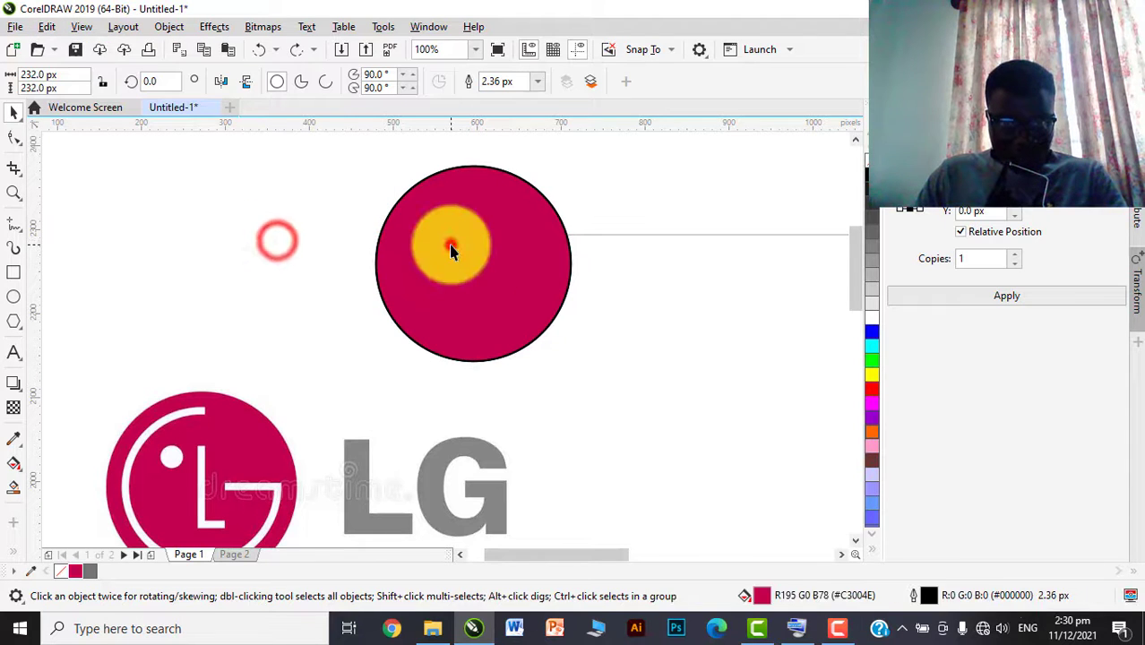
{"action": "left_click", "coordinate": [448, 247]}
{"action": "left_click_drag", "start_coordinate": [445, 249], "coordinate": [483, 225]}
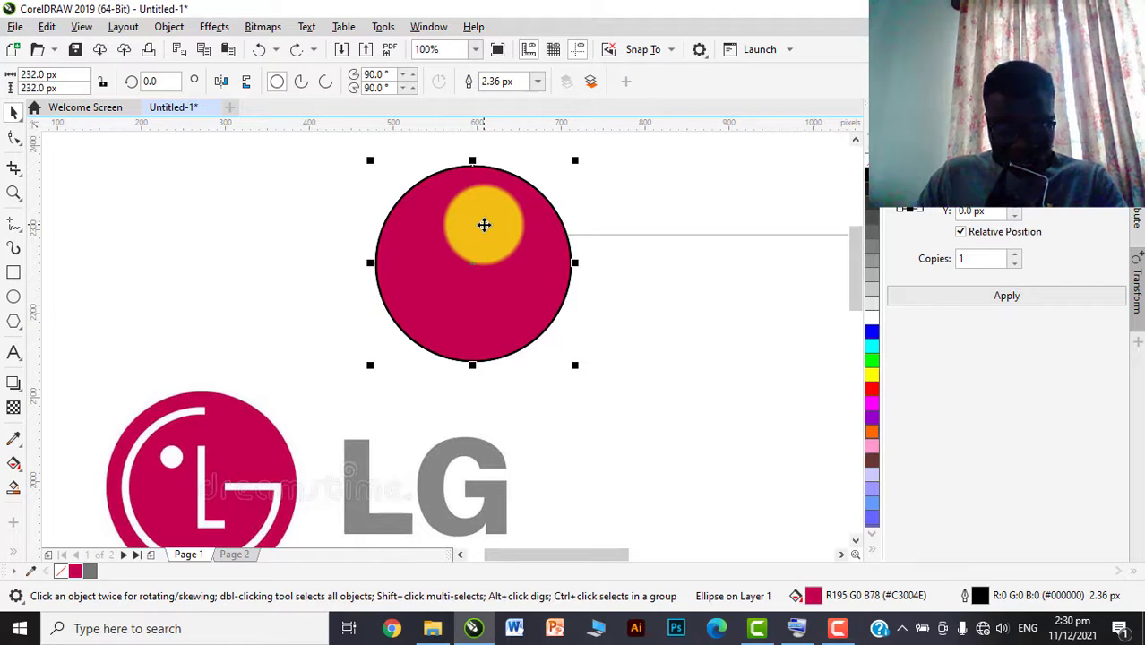
{"action": "left_click_drag", "start_coordinate": [484, 226], "coordinate": [474, 215]}
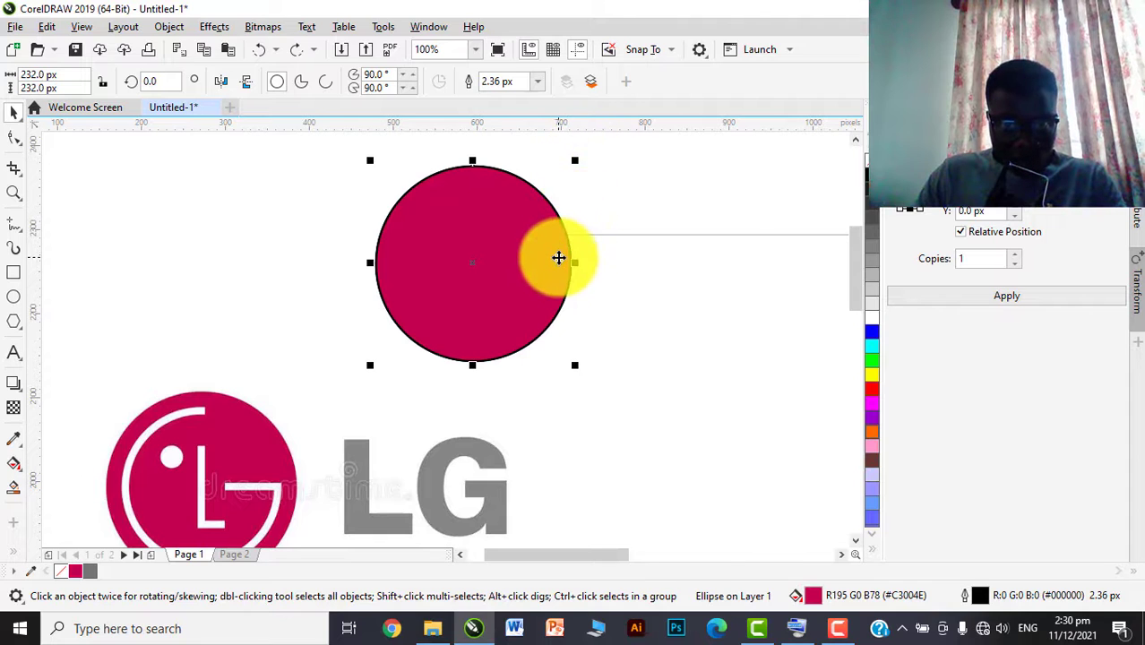
Step: Scale the circle's copy down about its centre to about 182 px and give it a white outline
{"action": "scroll", "coordinate": [558, 258], "scroll_direction": "down", "scroll_amount": 1}
{"action": "scroll", "coordinate": [568, 216], "scroll_direction": "up", "scroll_amount": 1}
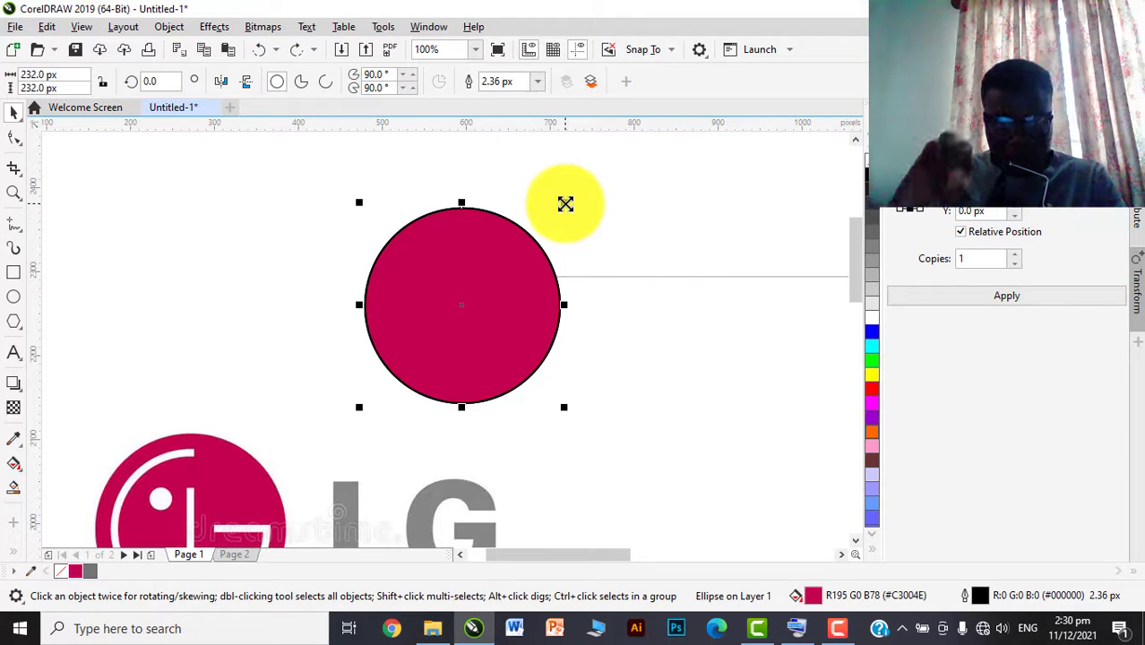
{"action": "mouse_move", "coordinate": [565, 204]}
{"action": "left_mouse_down"}
{"action": "mouse_move", "coordinate": [565, 237]}
{"action": "mouse_move", "coordinate": [568, 221]}
{"action": "left_mouse_up"}
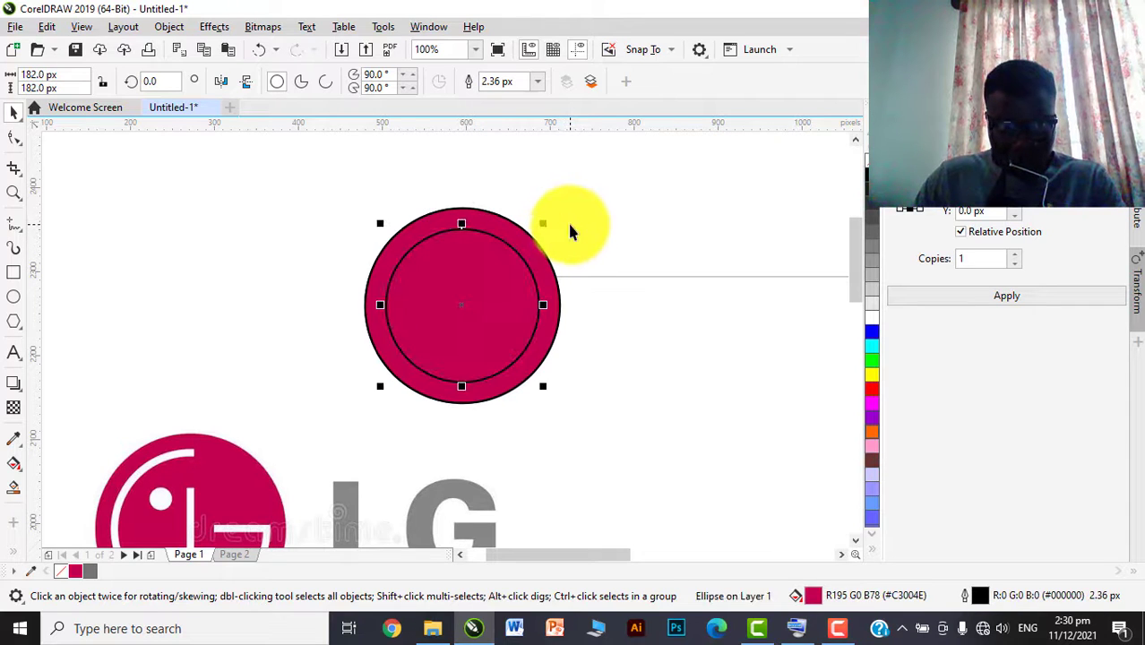
{"action": "right_click", "coordinate": [876, 325]}
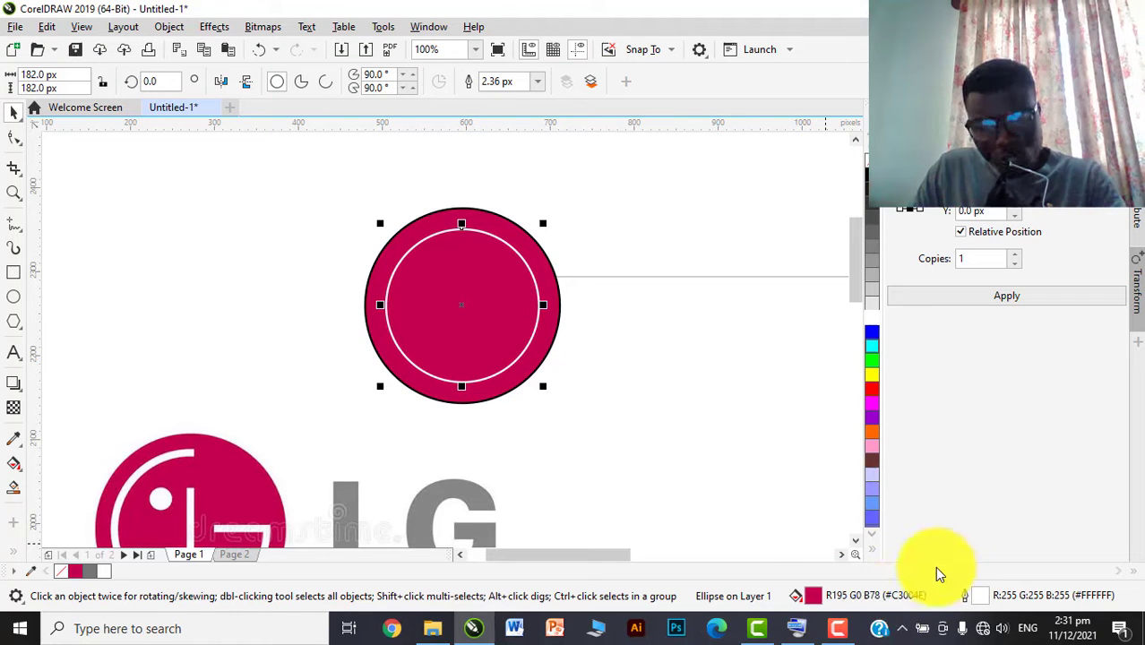
{"action": "double_click", "coordinate": [813, 596]}
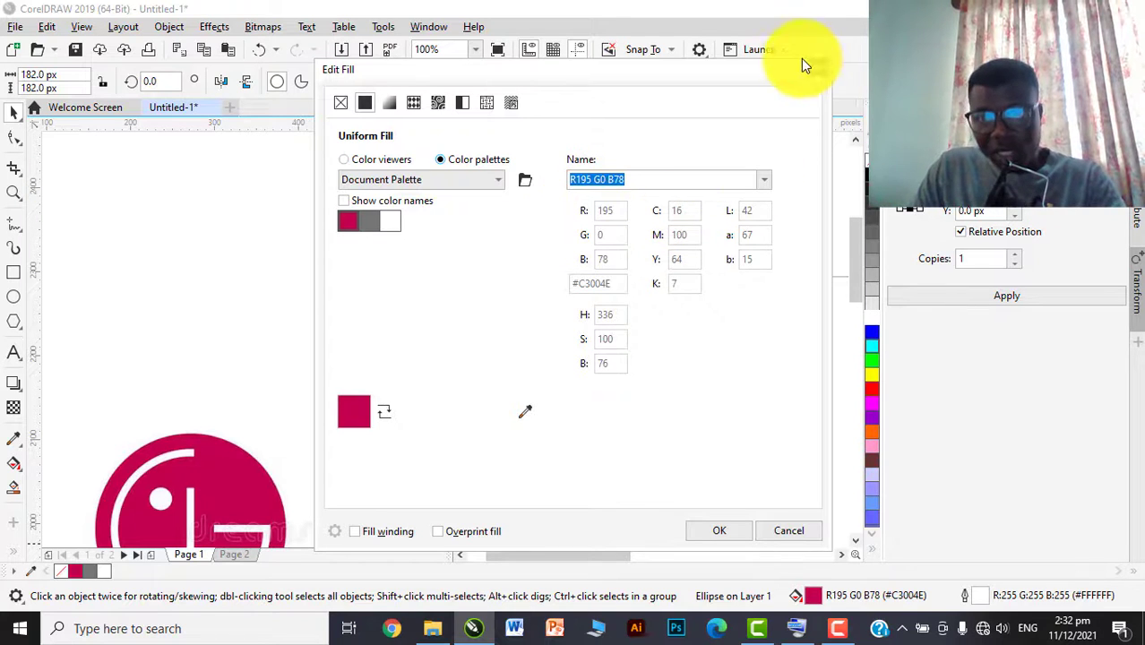
{"action": "left_click", "coordinate": [823, 69]}
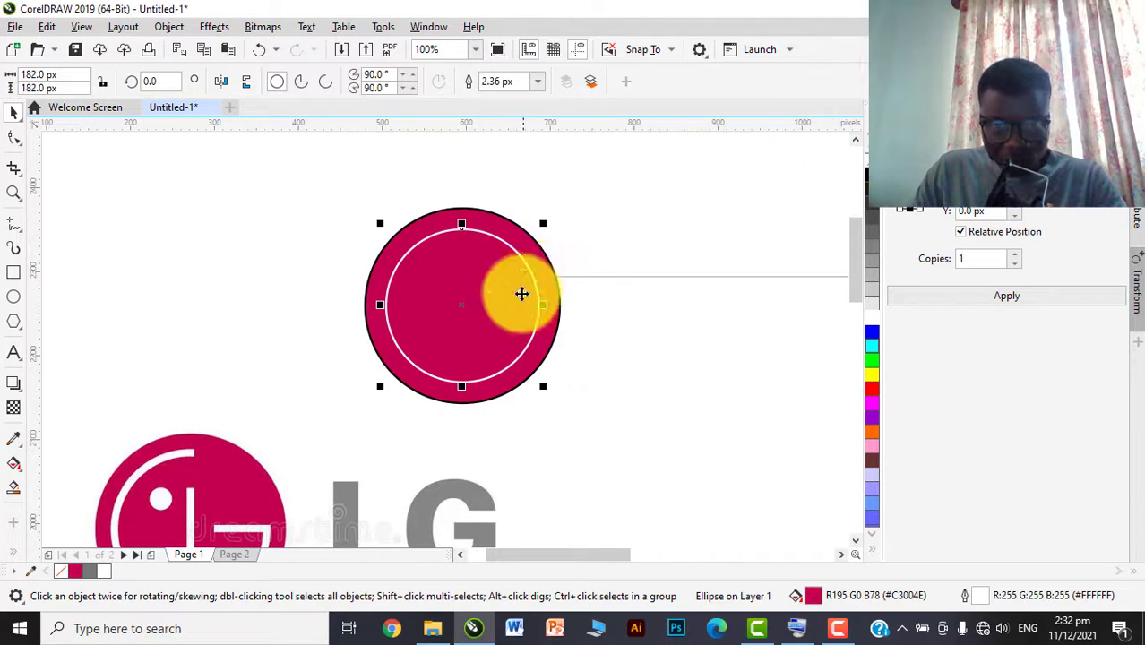
{"action": "scroll", "coordinate": [502, 269], "scroll_direction": "up", "scroll_amount": 1}
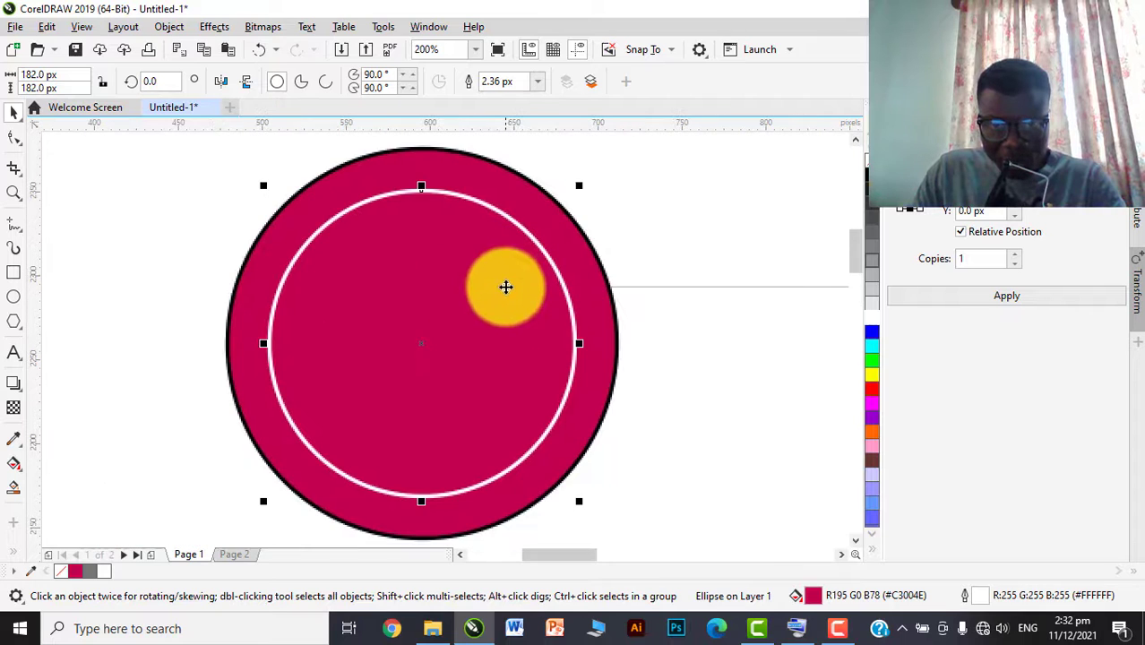
Step: Switch the document's view mode to Enhanced so the circles display with smooth edges
{"action": "left_click", "coordinate": [82, 26]}
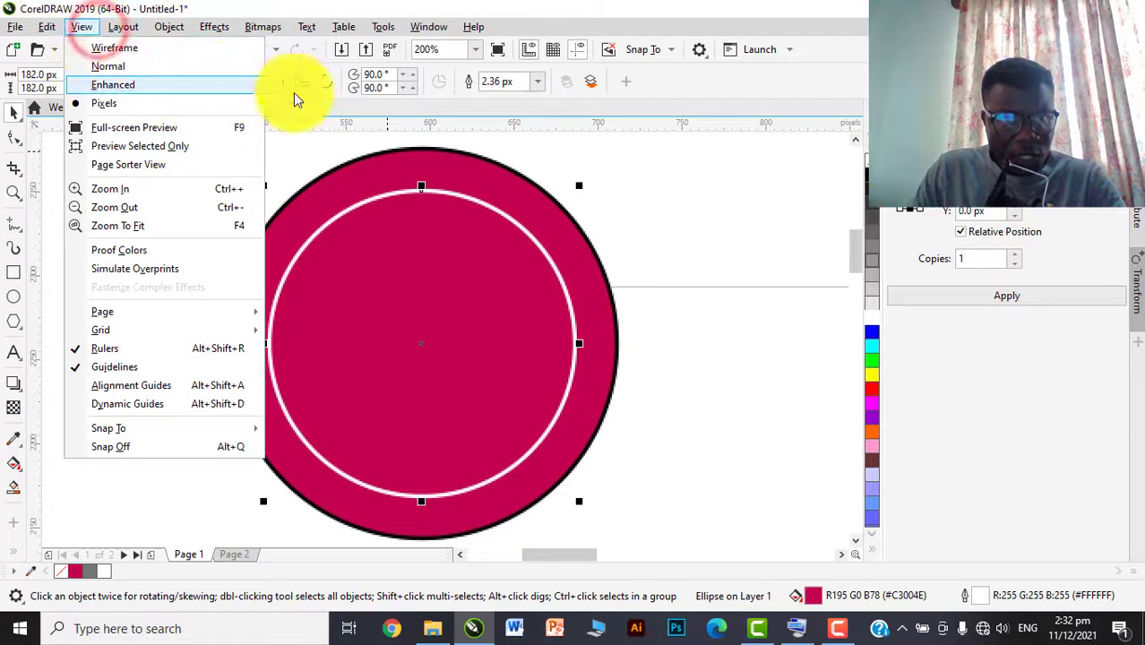
{"action": "left_click", "coordinate": [642, 187]}
{"action": "scroll", "coordinate": [588, 201], "scroll_direction": "up", "scroll_amount": 2}
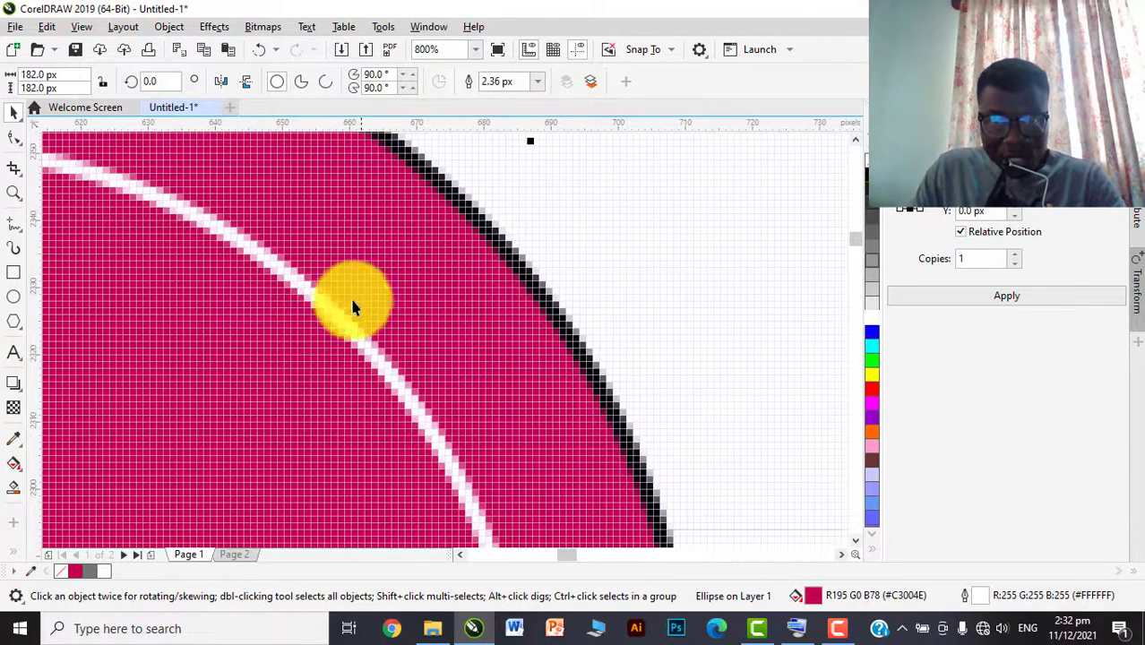
{"action": "left_click", "coordinate": [82, 28]}
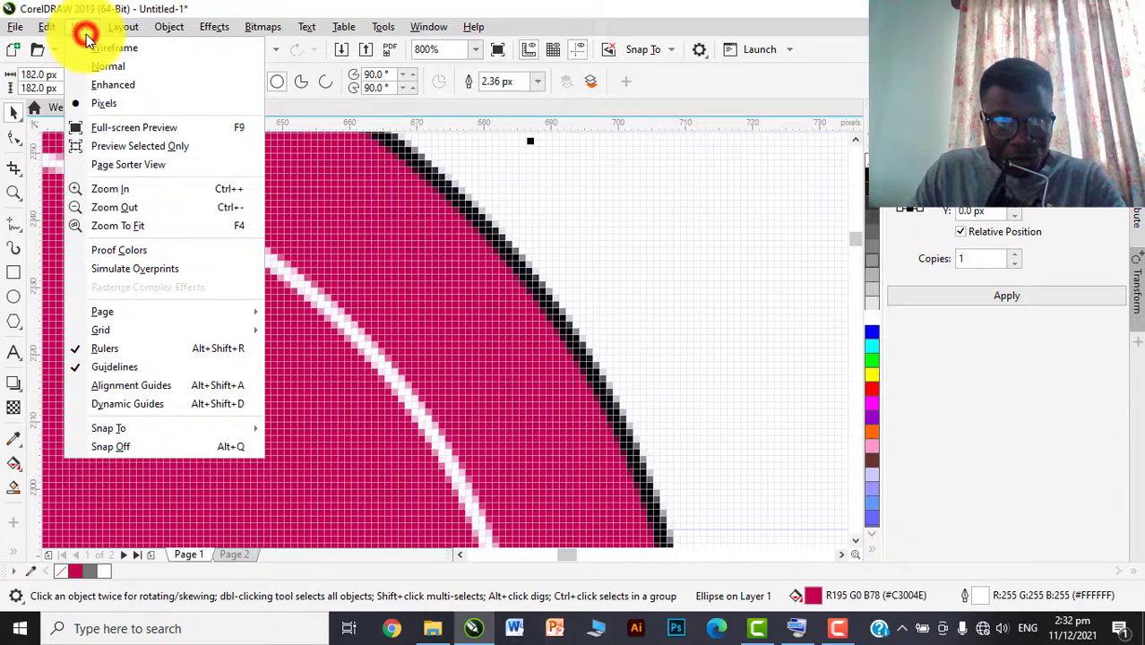
{"action": "left_click", "coordinate": [111, 85]}
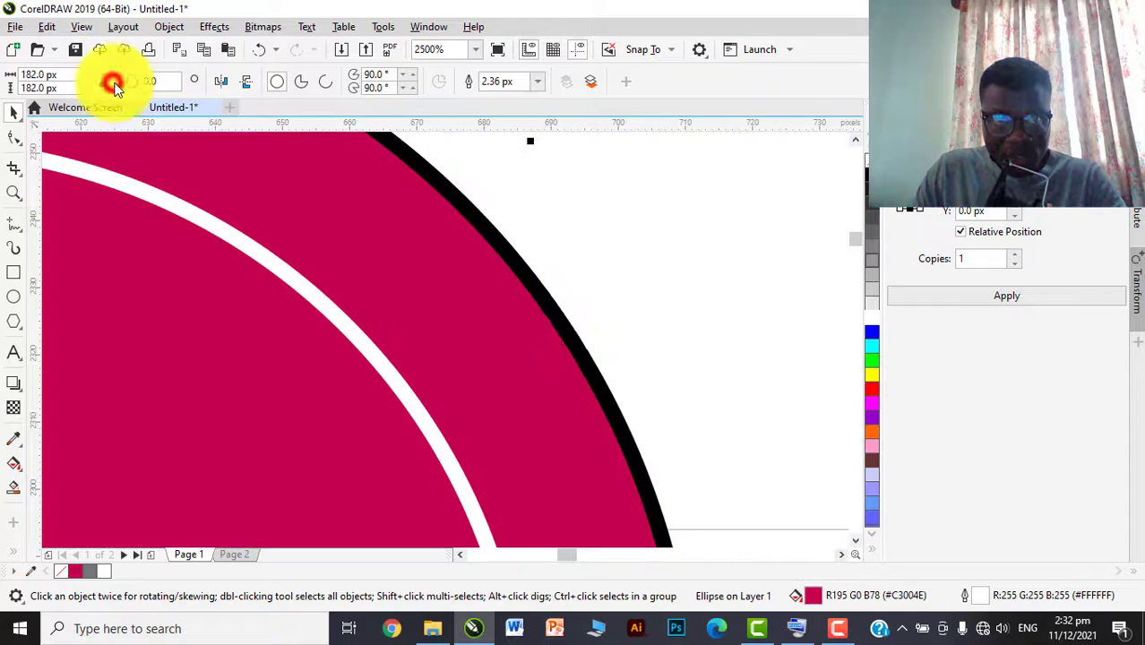
{"action": "scroll", "coordinate": [573, 354], "scroll_direction": "up", "scroll_amount": 1}
{"action": "scroll", "coordinate": [573, 354], "scroll_direction": "down", "scroll_amount": 4}
{"action": "scroll", "coordinate": [551, 312], "scroll_direction": "up", "scroll_amount": 2}
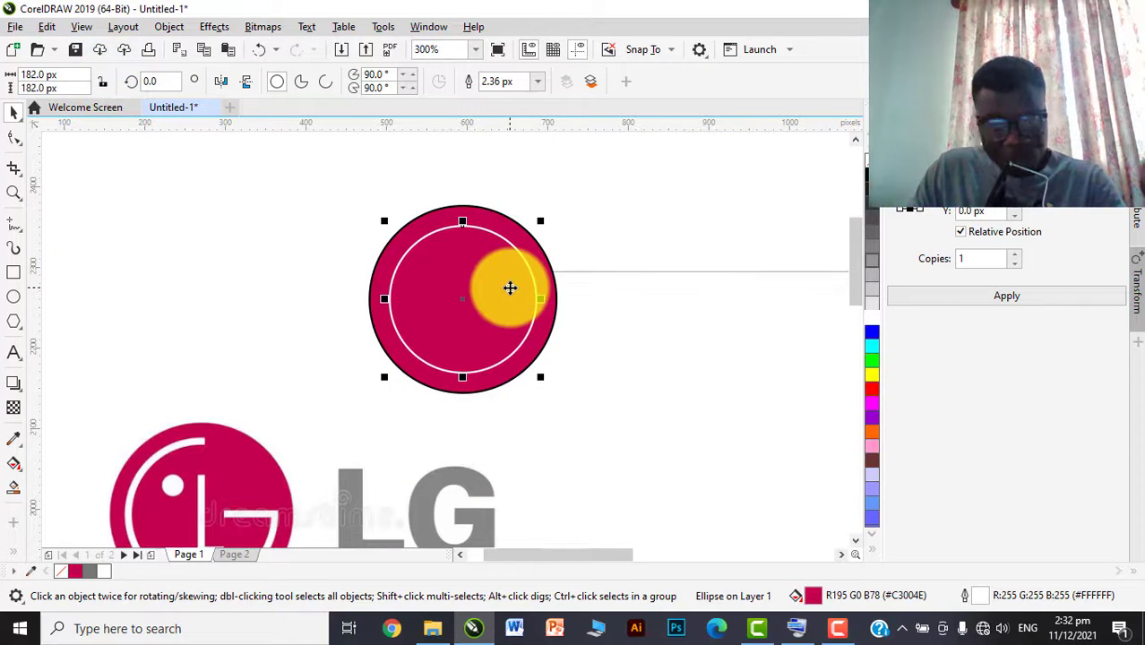
Step: Move the smaller white-outlined circle up and to the right, partly off the larger crimson circle
{"action": "scroll", "coordinate": [524, 282], "scroll_direction": "up", "scroll_amount": 2}
{"action": "scroll", "coordinate": [475, 294], "scroll_direction": "down", "scroll_amount": 2}
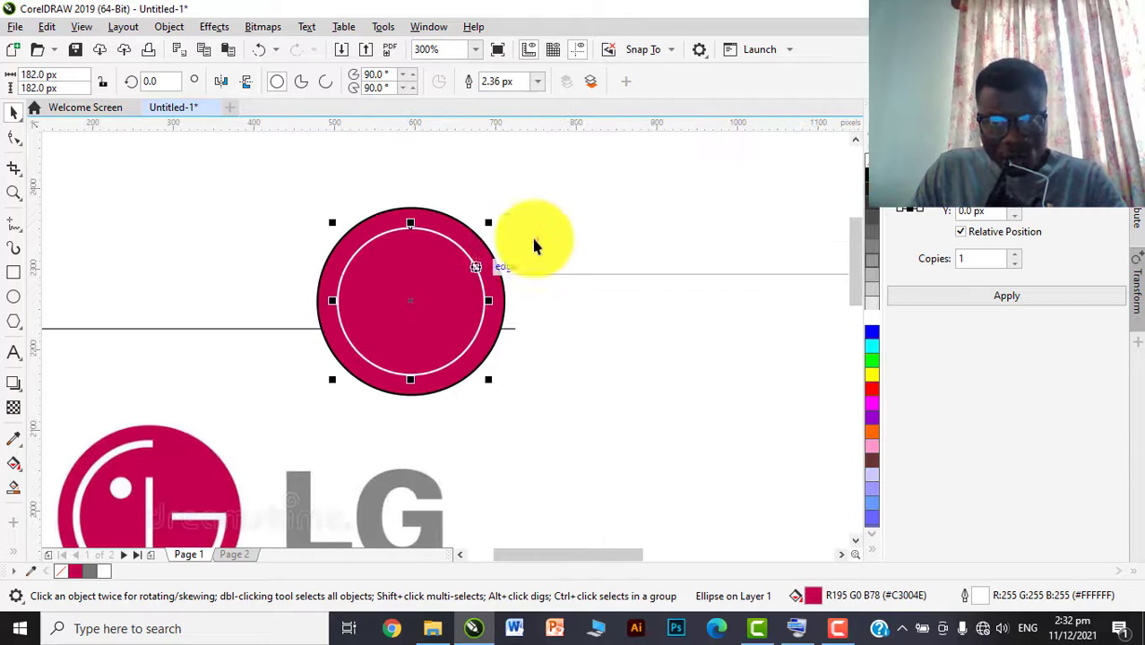
{"action": "left_click", "coordinate": [539, 235]}
{"action": "left_click_drag", "start_coordinate": [455, 294], "coordinate": [561, 238]}
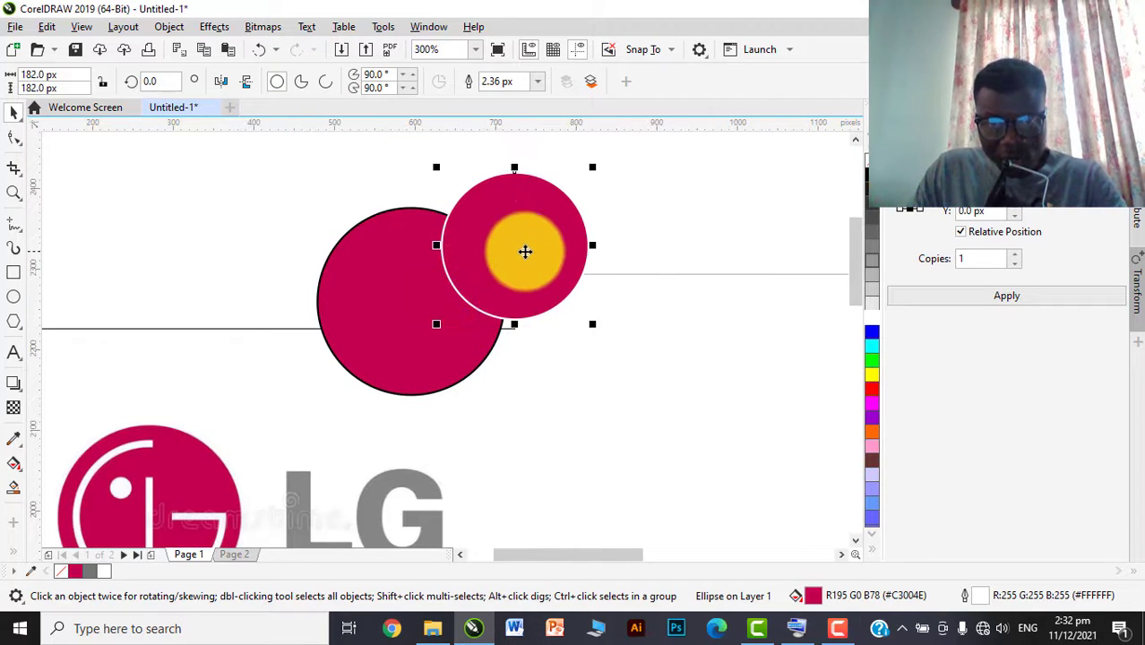
{"action": "scroll", "coordinate": [525, 251], "scroll_direction": "up", "scroll_amount": 2}
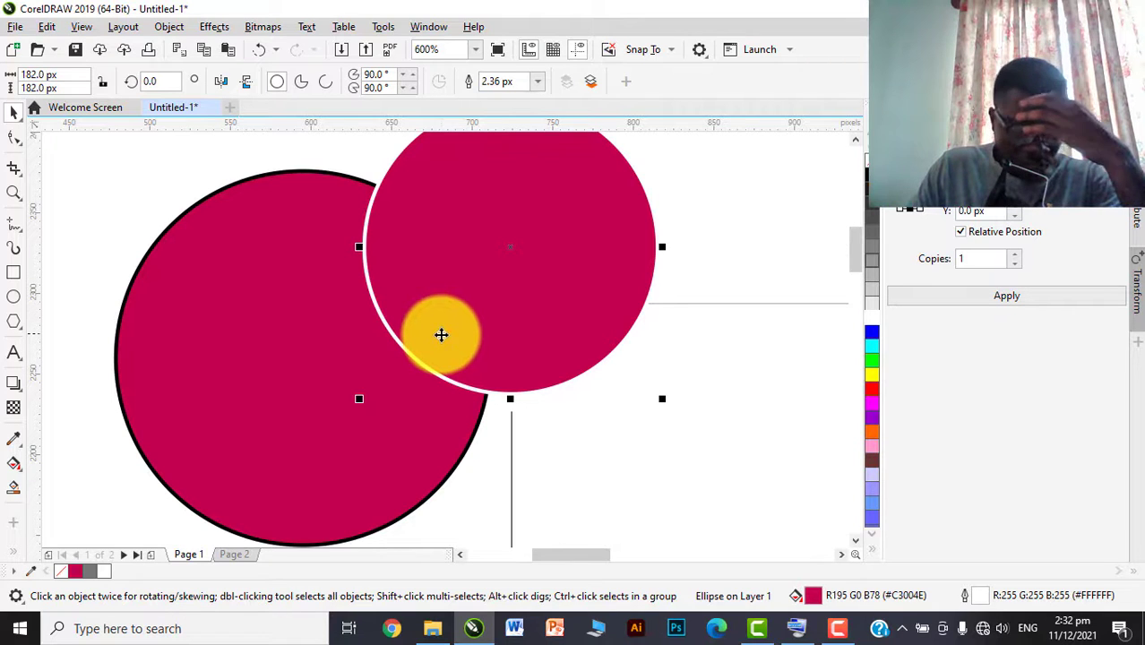
Step: Return the smaller circle to its position centred on the larger one and remove its fill, keeping the white outline
{"action": "key", "text": "p"}
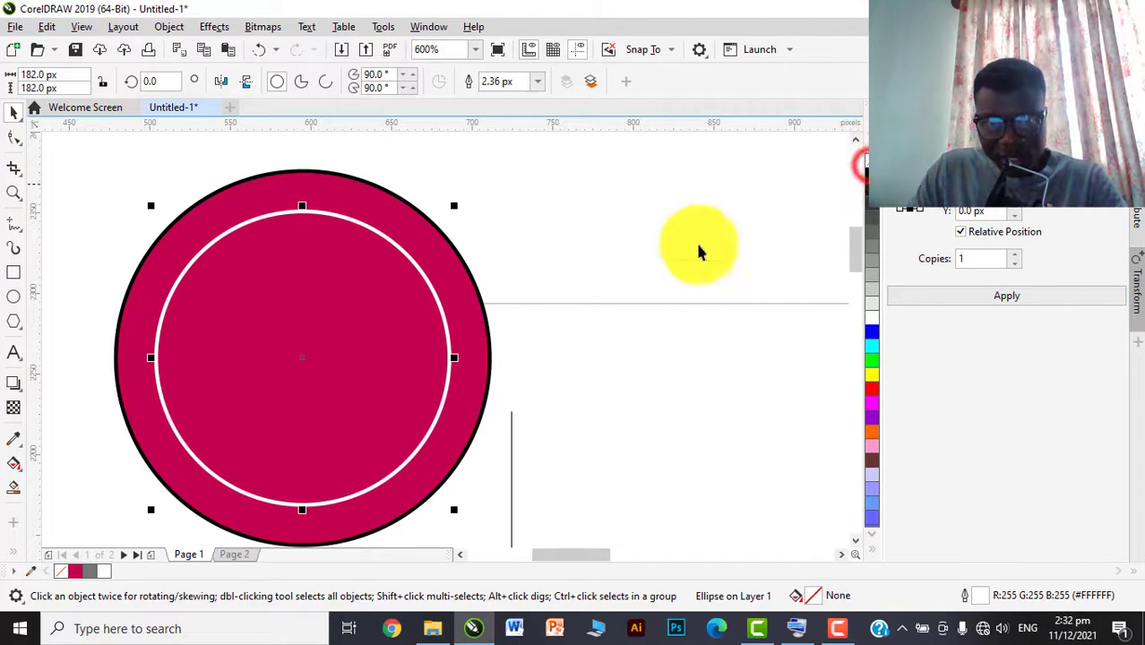
{"action": "scroll", "coordinate": [569, 288], "scroll_direction": "down", "scroll_amount": 1}
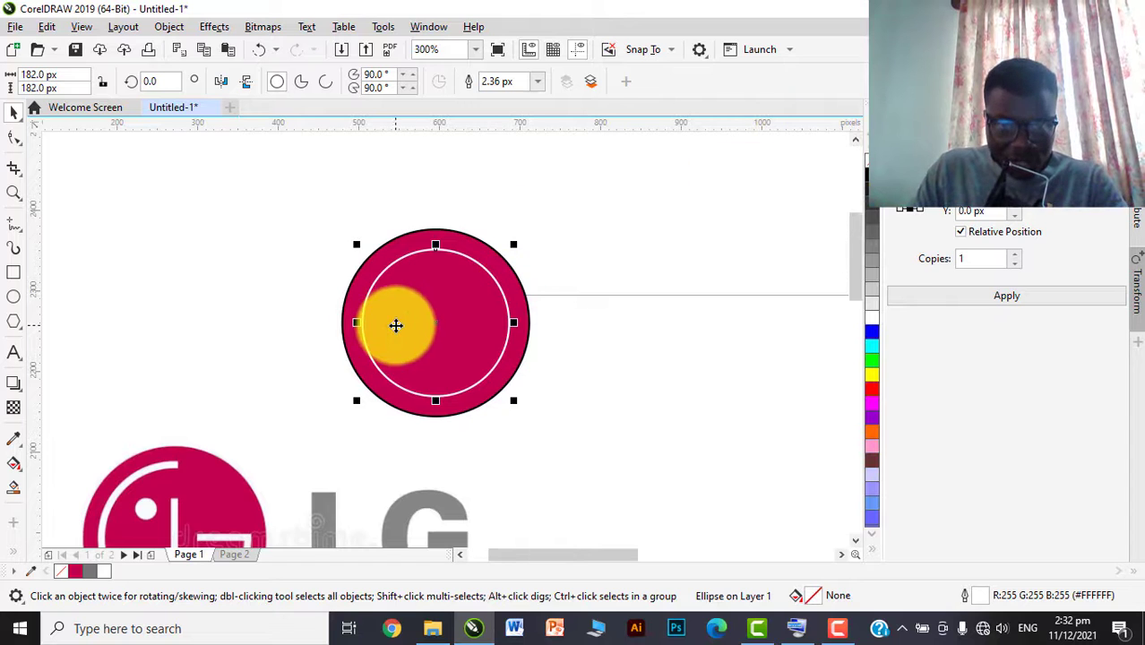
{"action": "scroll", "coordinate": [429, 270], "scroll_direction": "up", "scroll_amount": 1}
{"action": "scroll", "coordinate": [519, 478], "scroll_direction": "down", "scroll_amount": 3}
{"action": "scroll", "coordinate": [539, 440], "scroll_direction": "up", "scroll_amount": 2}
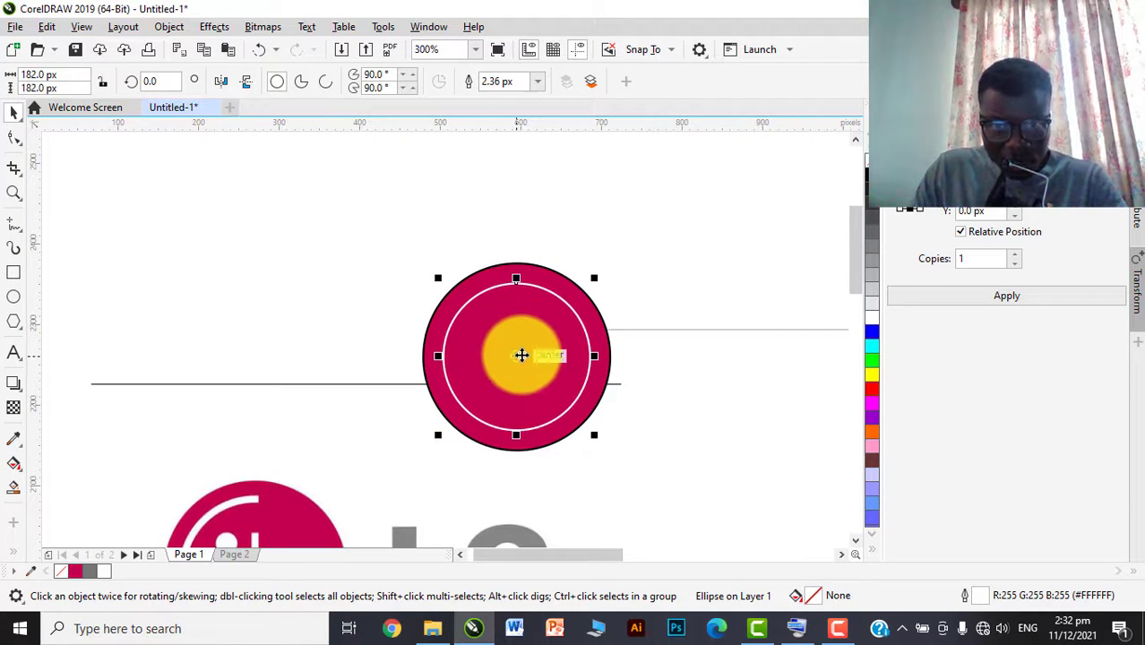
Step: Convert the unfilled inner circle to curves and undo the conversion
{"action": "right_click", "coordinate": [522, 355]}
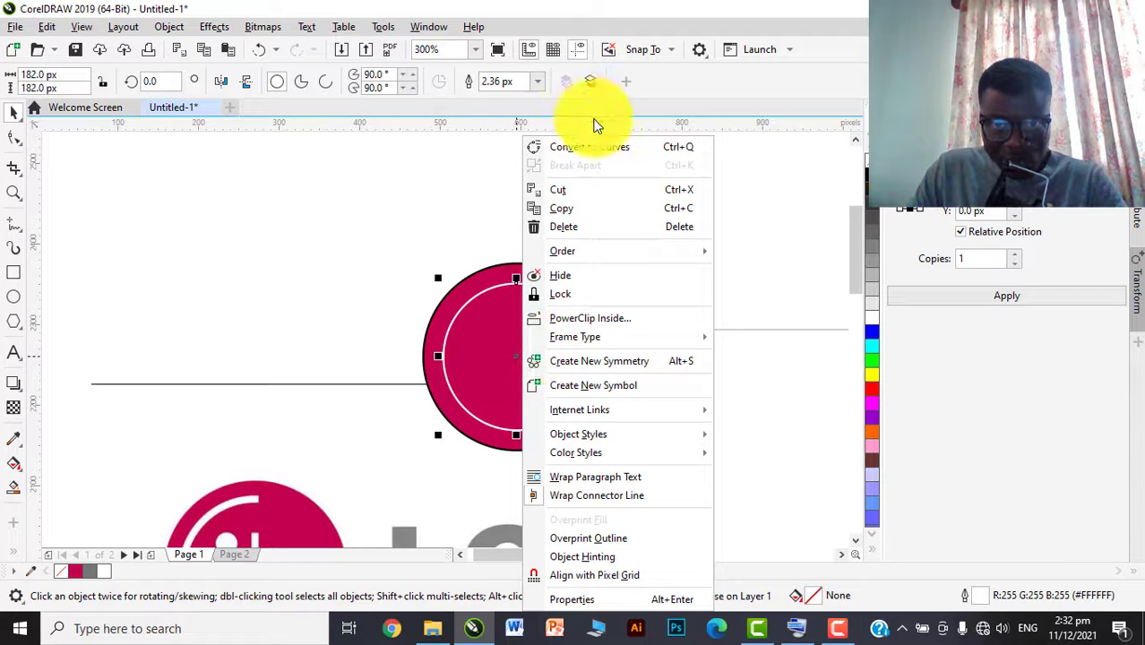
{"action": "left_click", "coordinate": [575, 146]}
{"action": "scroll", "coordinate": [514, 307], "scroll_direction": "down", "scroll_amount": 1}
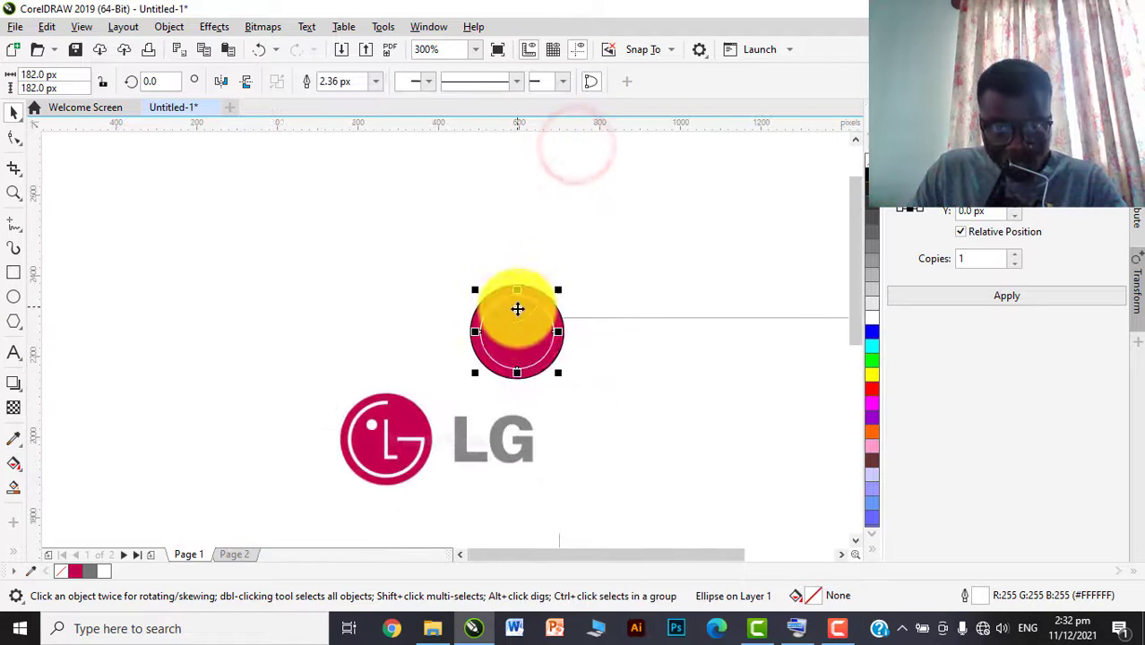
{"action": "key", "text": "ctrl+z"}
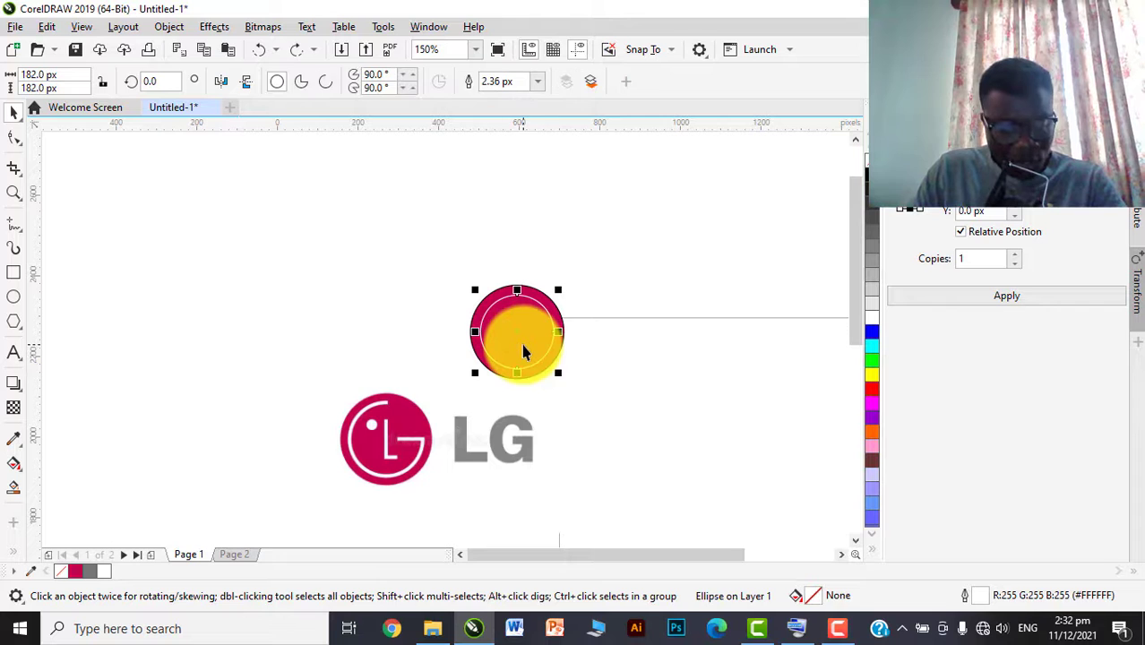
{"action": "scroll", "coordinate": [529, 348], "scroll_direction": "up", "scroll_amount": 1}
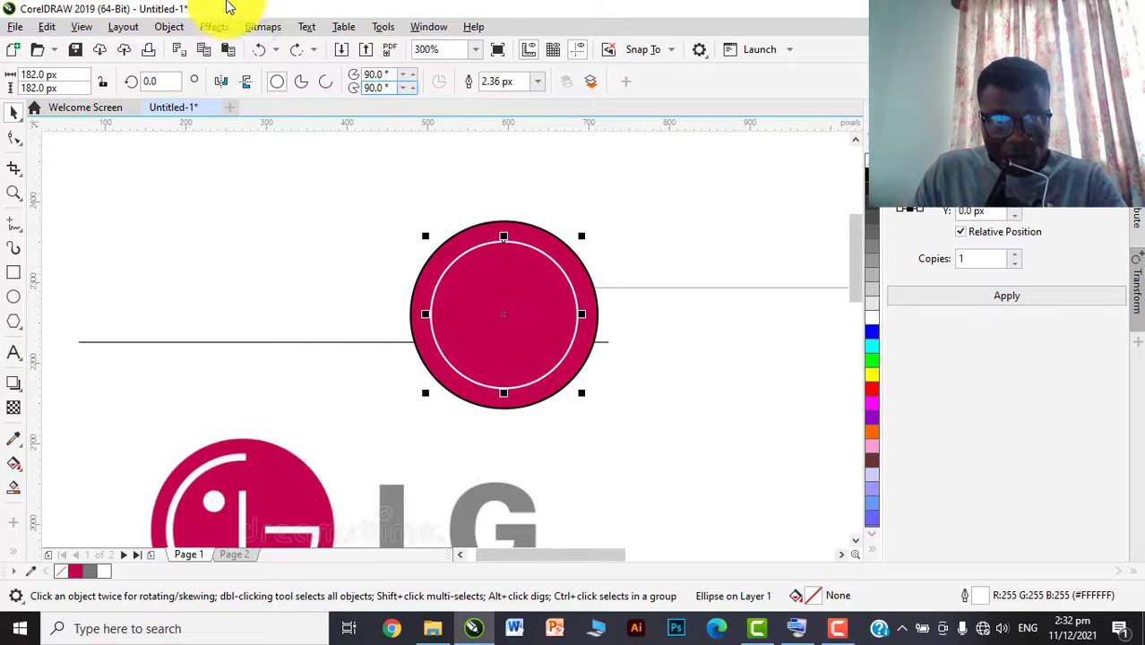
Step: Try the inner circle as a pie from 0° to 270°, mirrored horizontally and vertically, and undo these changes
{"action": "left_click", "coordinate": [297, 85]}
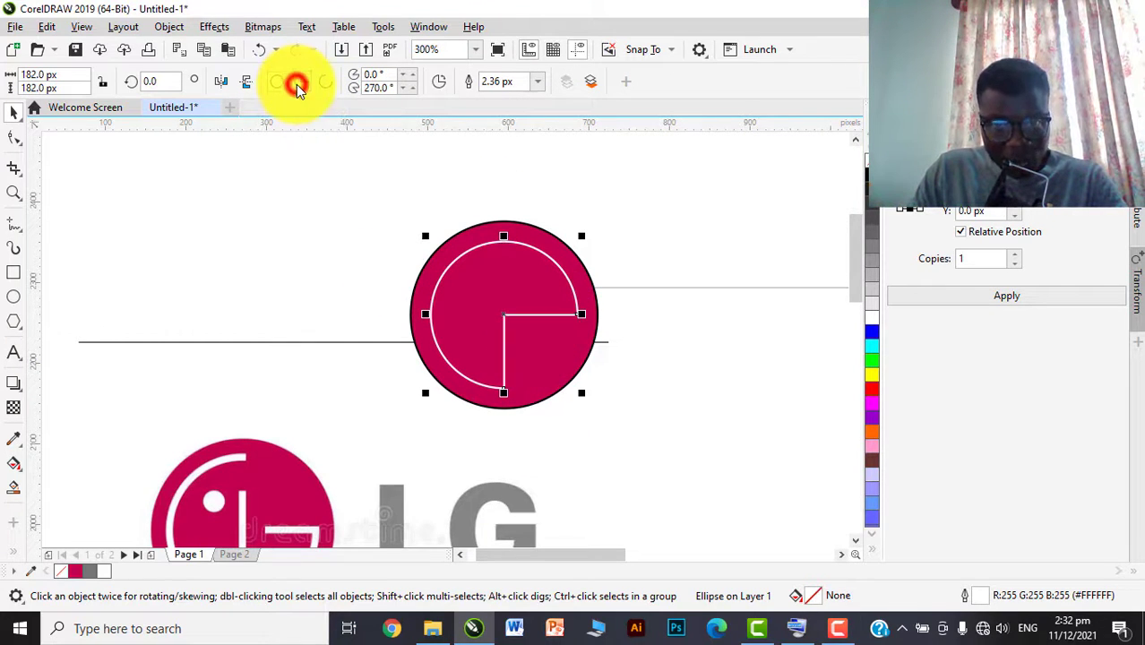
{"action": "left_click", "coordinate": [220, 87]}
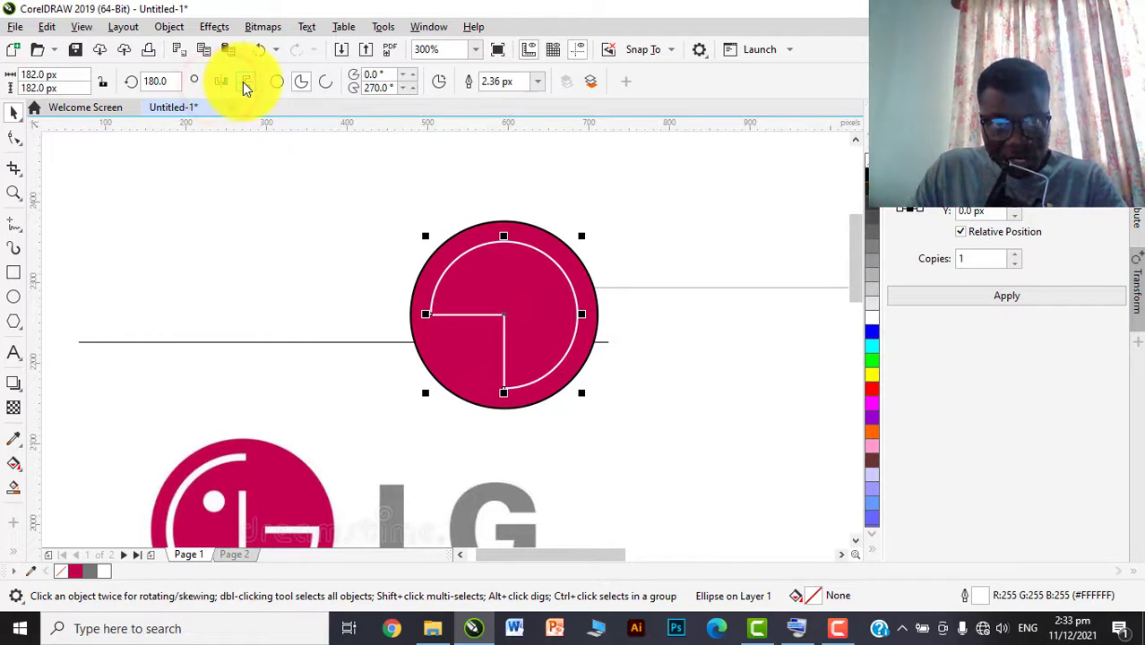
{"action": "left_click", "coordinate": [246, 86]}
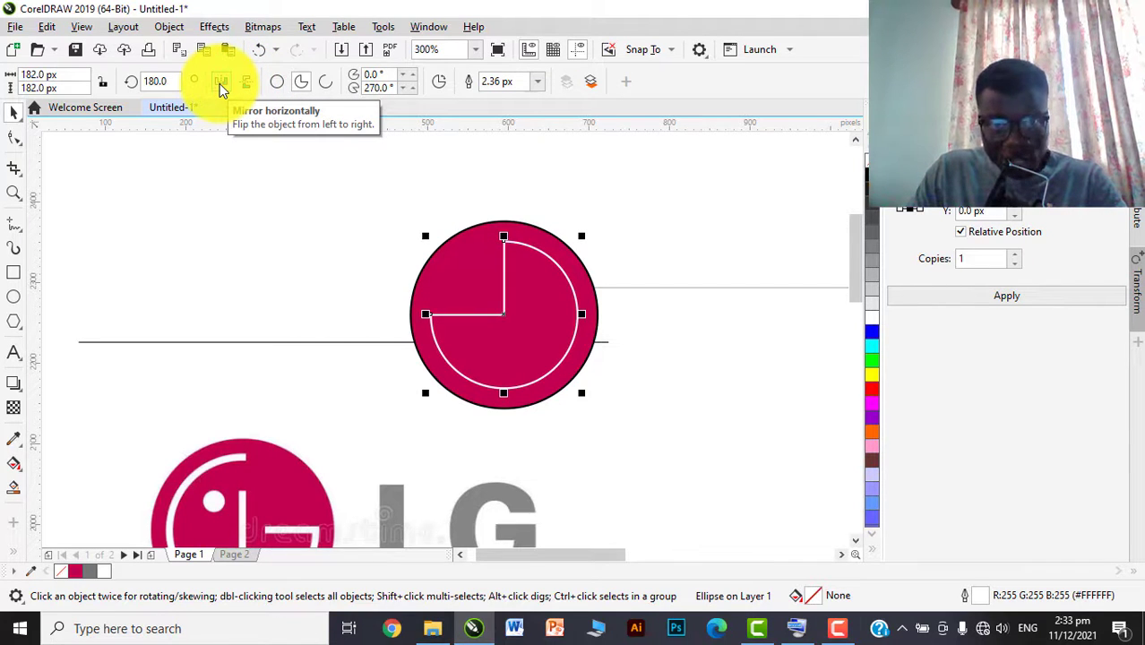
{"action": "left_click", "coordinate": [220, 83]}
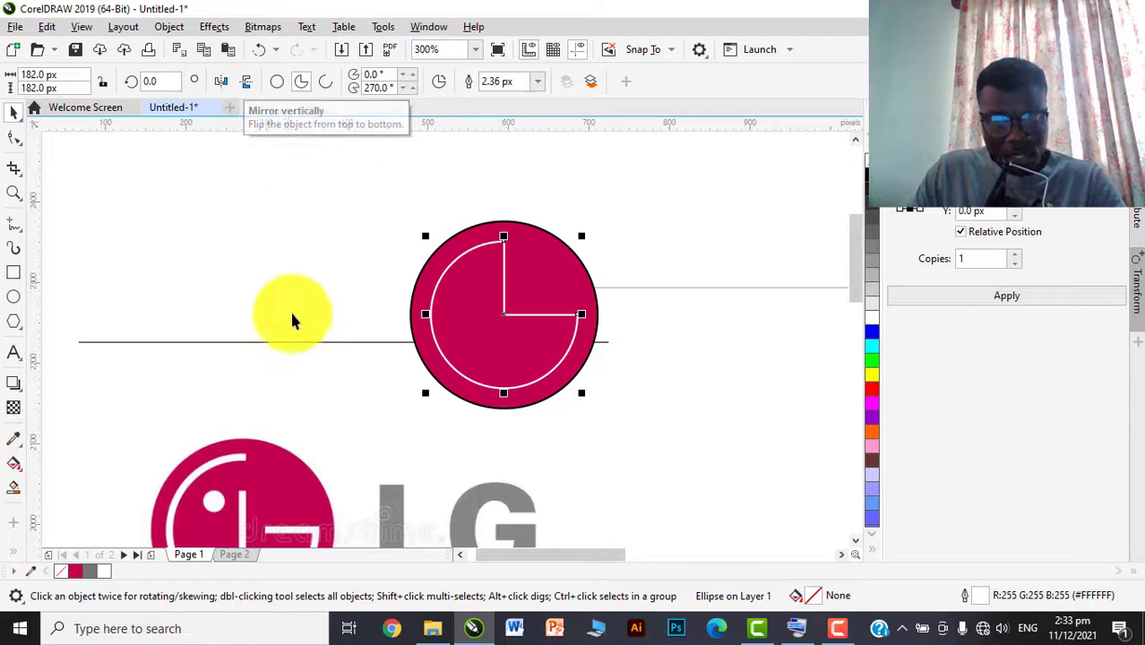
{"action": "key", "text": "ctrl+z"}
{"action": "key", "text": "ctrl+z"}
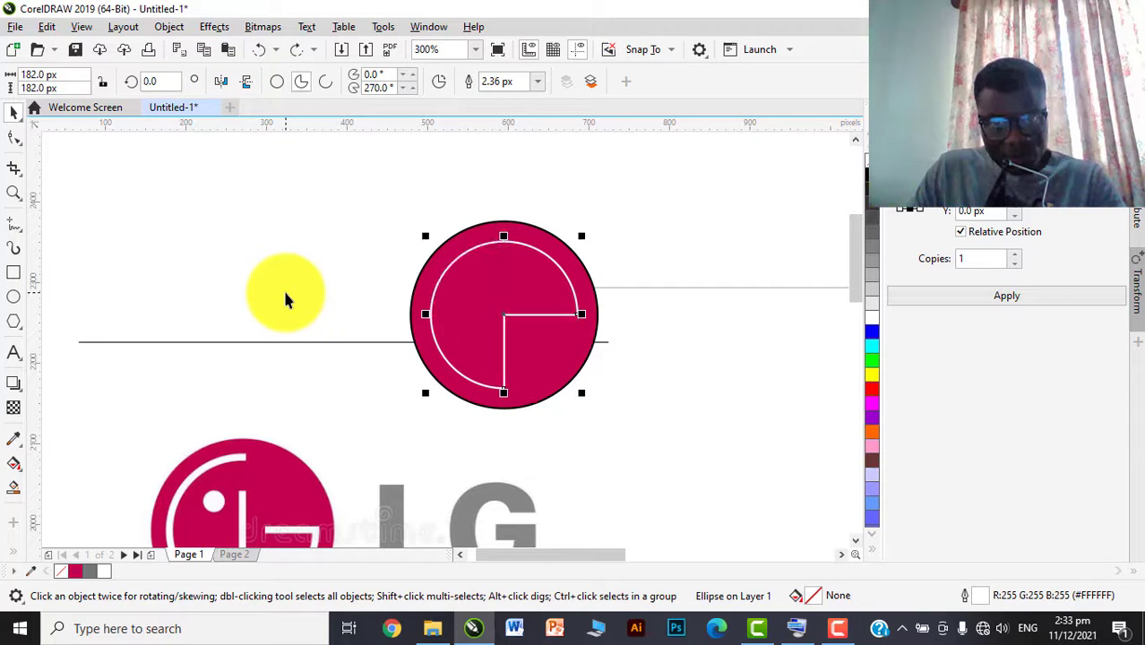
{"action": "key", "text": "ctrl+z"}
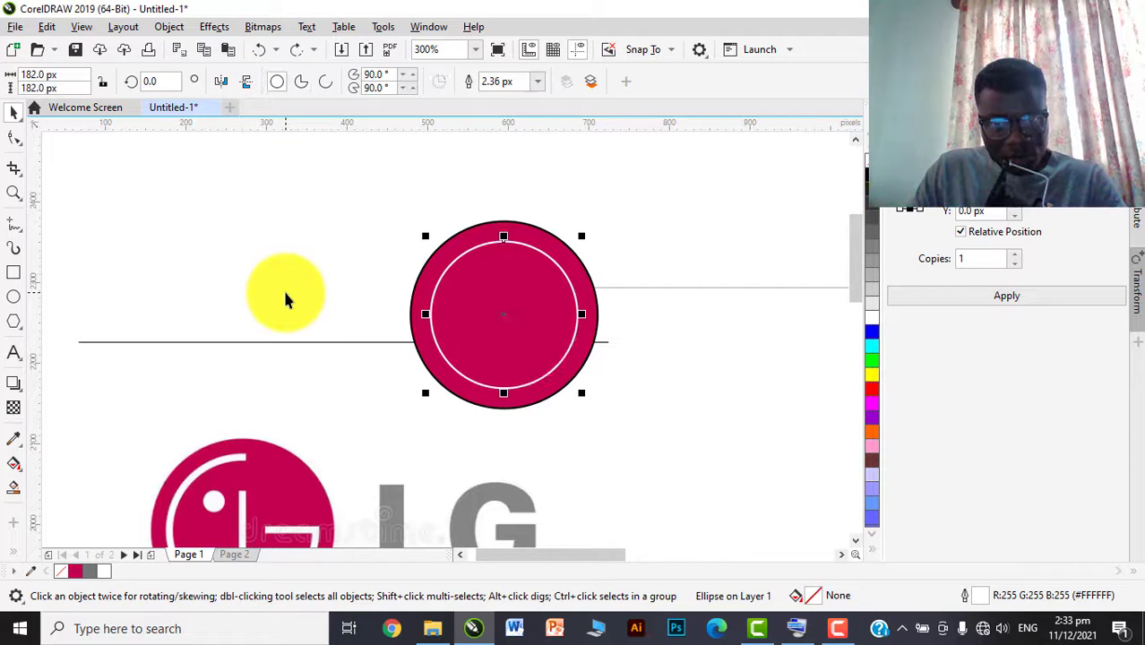
Step: Turn the inner circle into a 0° to 270° pie and mirror it so its open quarter faces the upper right
{"action": "left_click", "coordinate": [296, 85]}
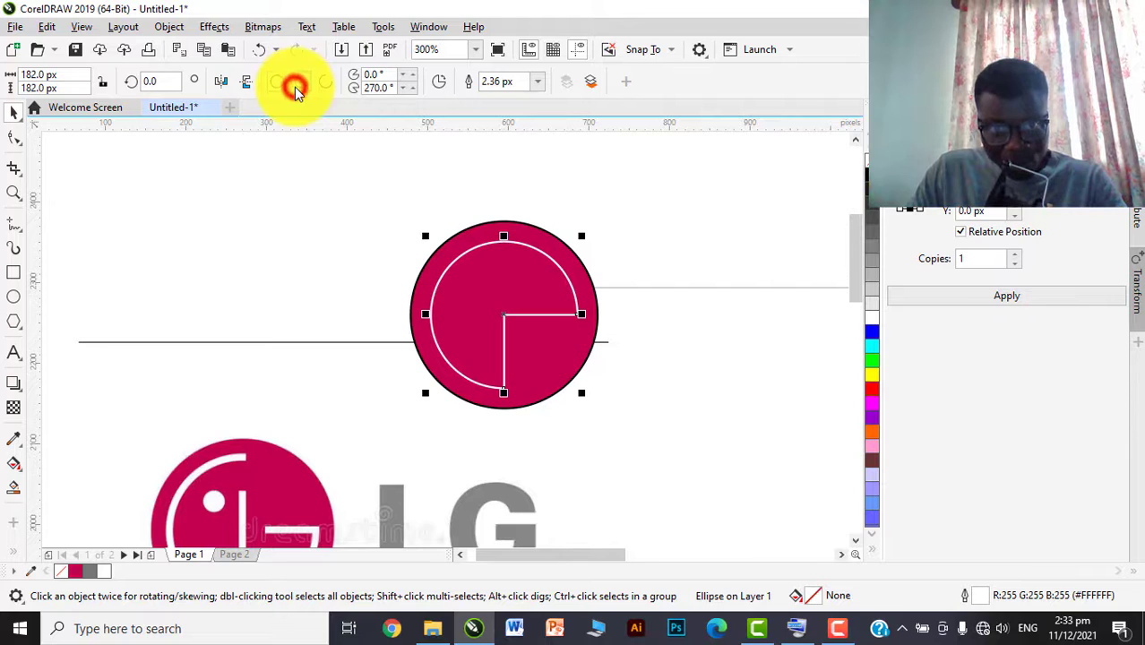
{"action": "left_click", "coordinate": [219, 83]}
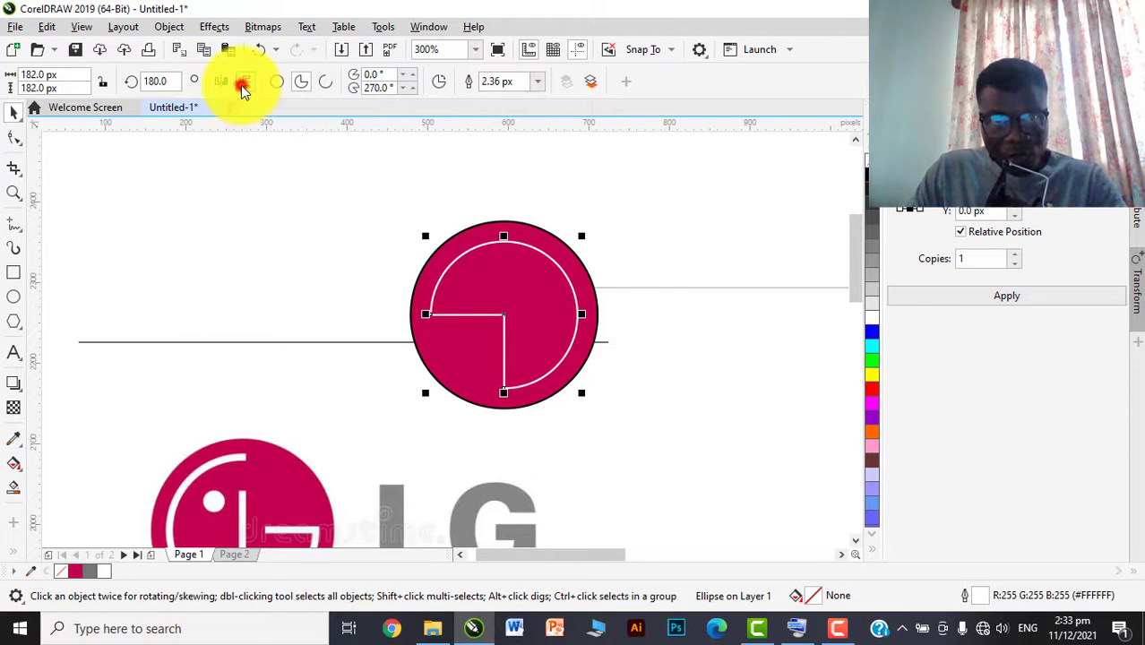
{"action": "left_click", "coordinate": [242, 86]}
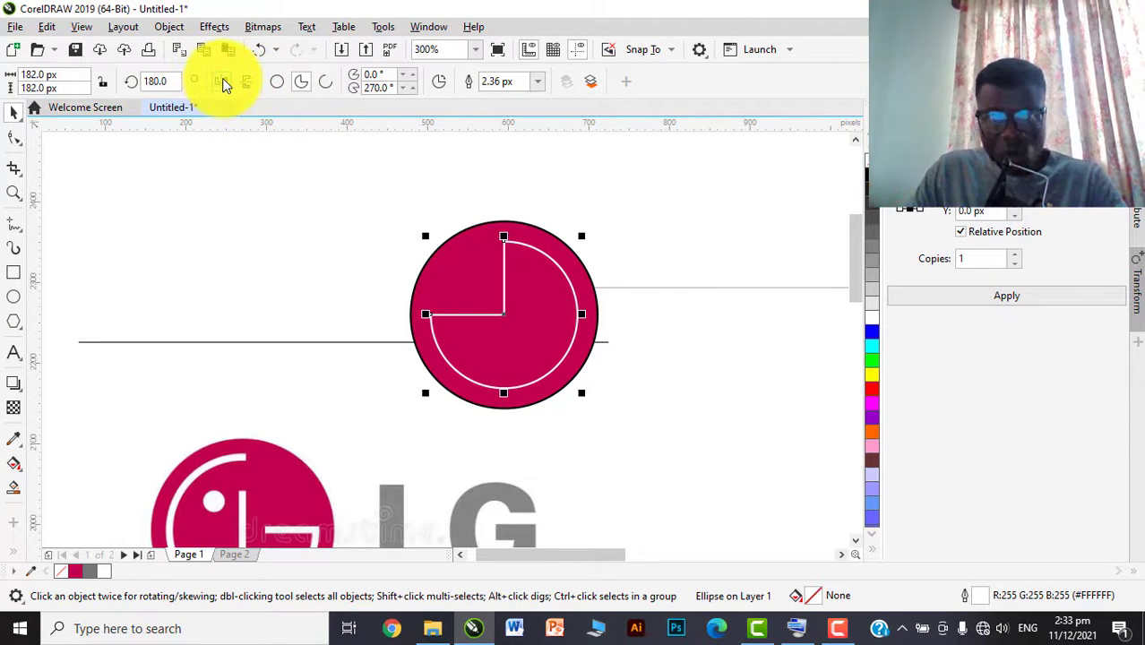
{"action": "left_click", "coordinate": [222, 78]}
{"action": "scroll", "coordinate": [497, 269], "scroll_direction": "down", "scroll_amount": 2}
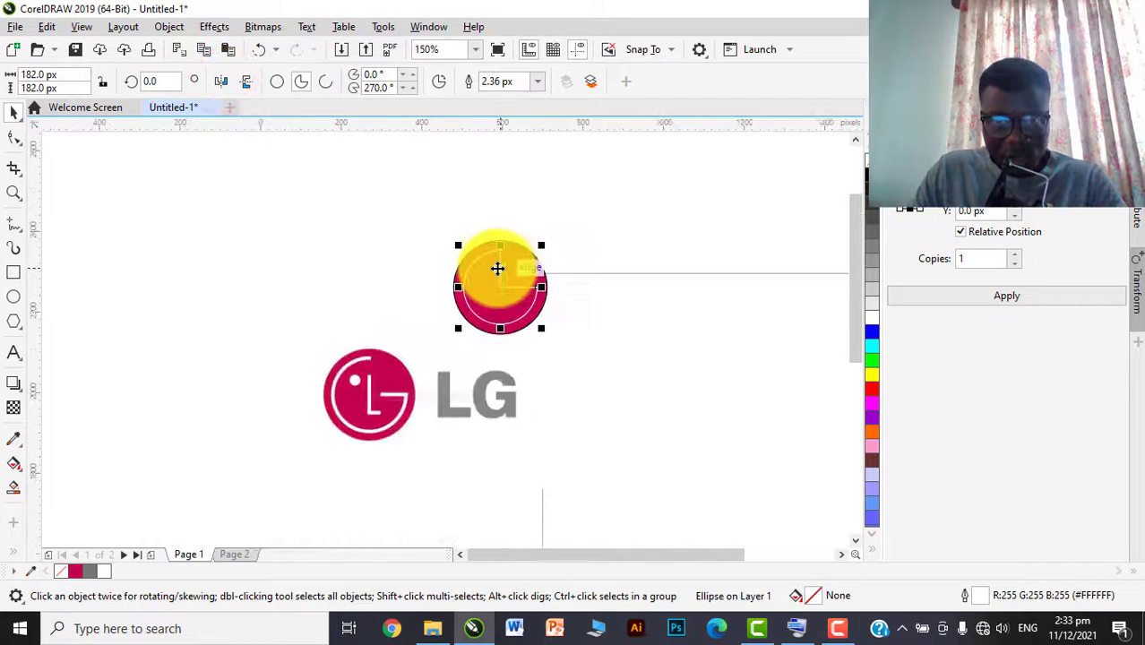
{"action": "scroll", "coordinate": [497, 268], "scroll_direction": "up", "scroll_amount": 4}
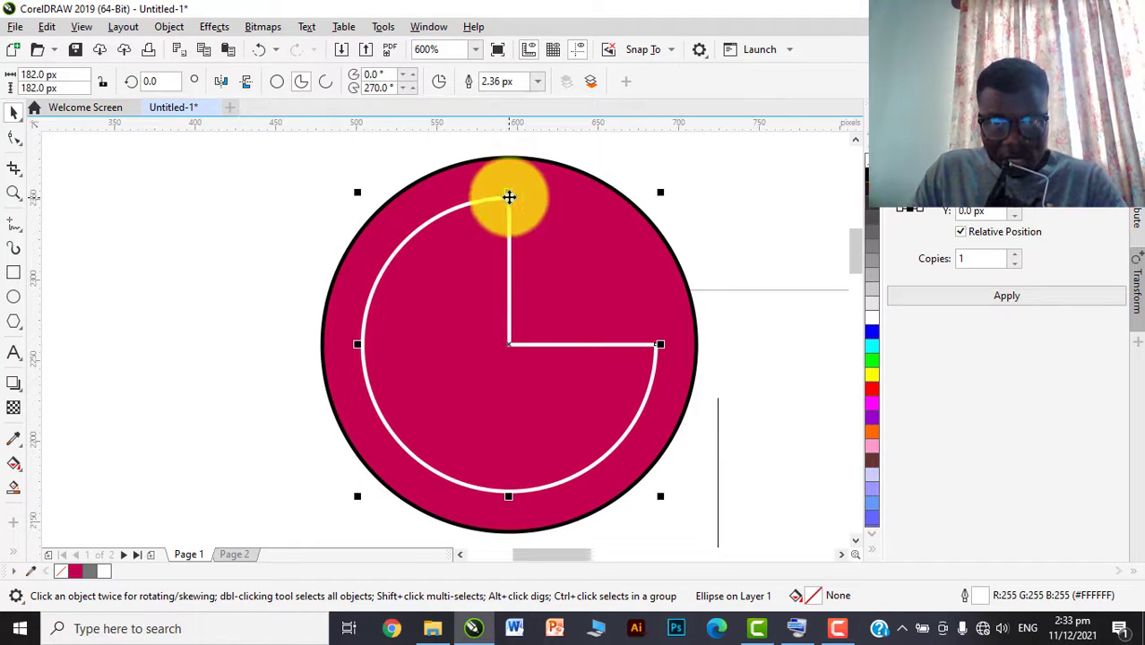
Step: Convert the white-outlined pie shape to curves
{"action": "right_click", "coordinate": [510, 197]}
{"action": "left_click", "coordinate": [557, 146]}
{"action": "scroll", "coordinate": [510, 196], "scroll_direction": "up", "scroll_amount": 2}
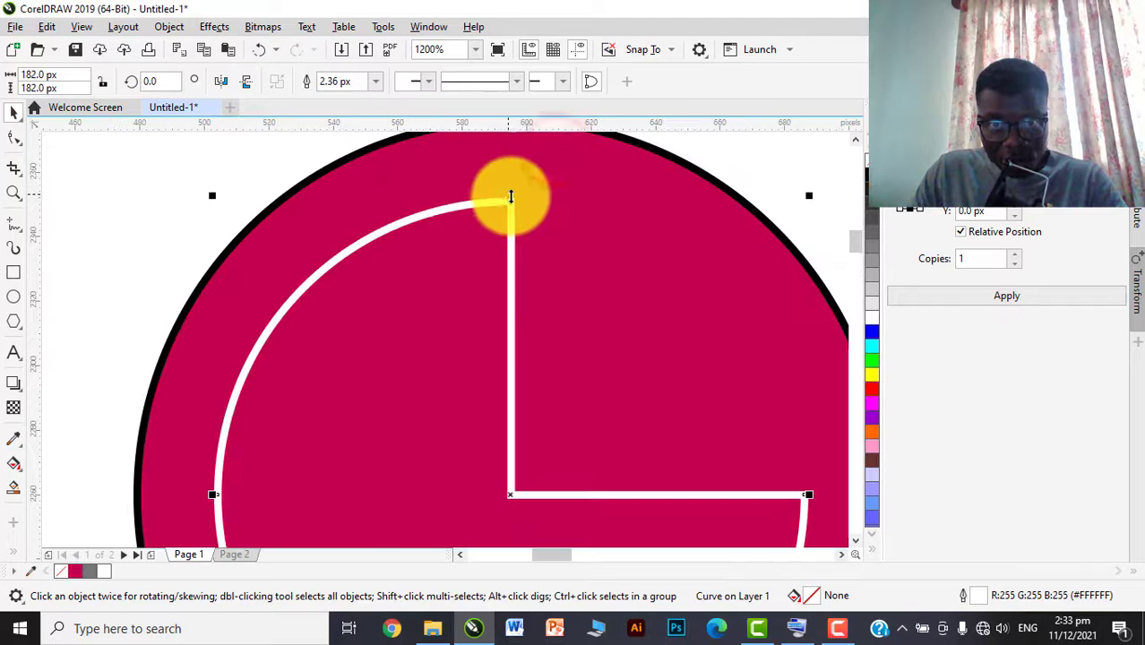
{"action": "scroll", "coordinate": [511, 197], "scroll_direction": "down", "scroll_amount": 2}
{"action": "scroll", "coordinate": [591, 358], "scroll_direction": "up", "scroll_amount": 2}
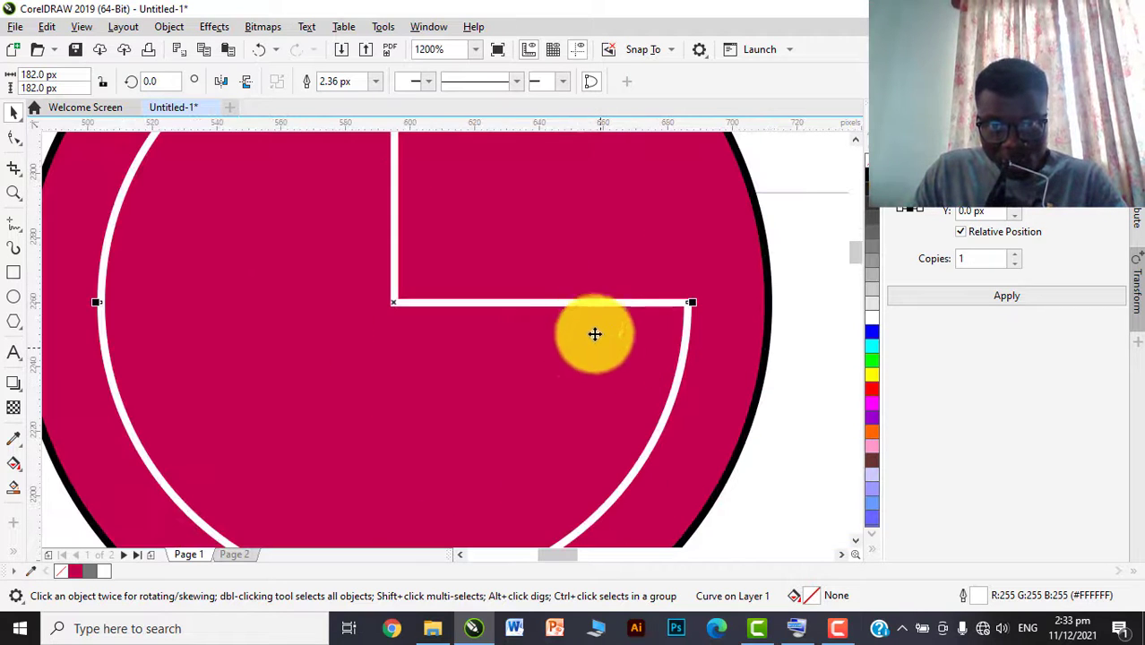
Step: Break the pie's curve apart at the middle of its straight horizontal edge
{"action": "double_click", "coordinate": [560, 303]}
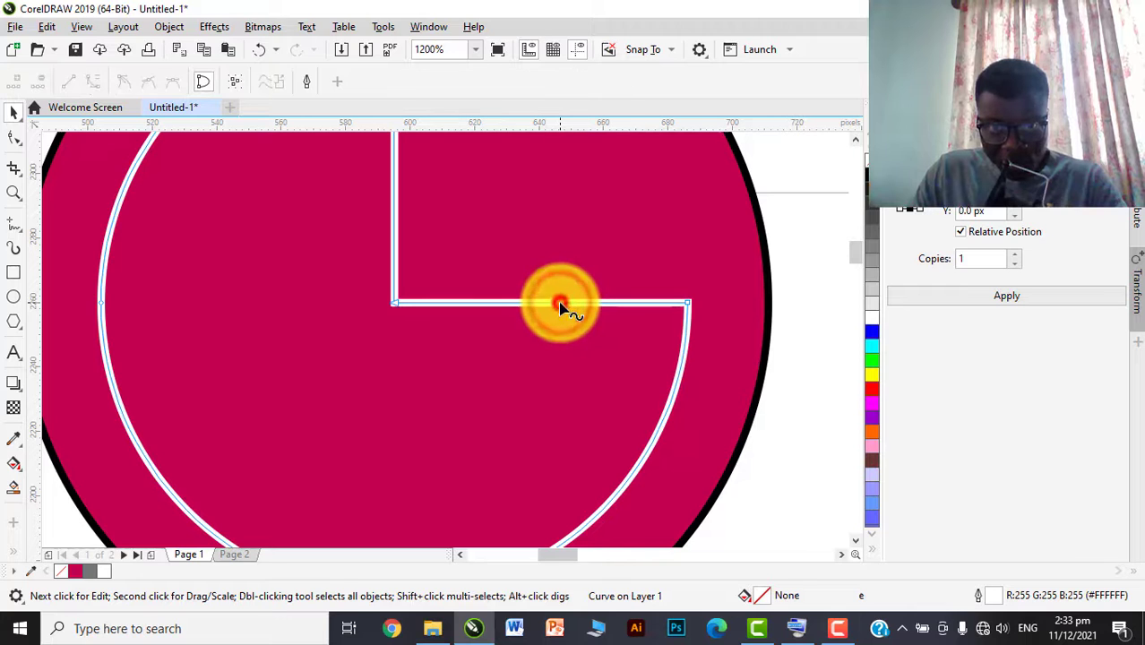
{"action": "left_click_drag", "start_coordinate": [560, 307], "coordinate": [568, 313]}
{"action": "right_click", "coordinate": [563, 304]}
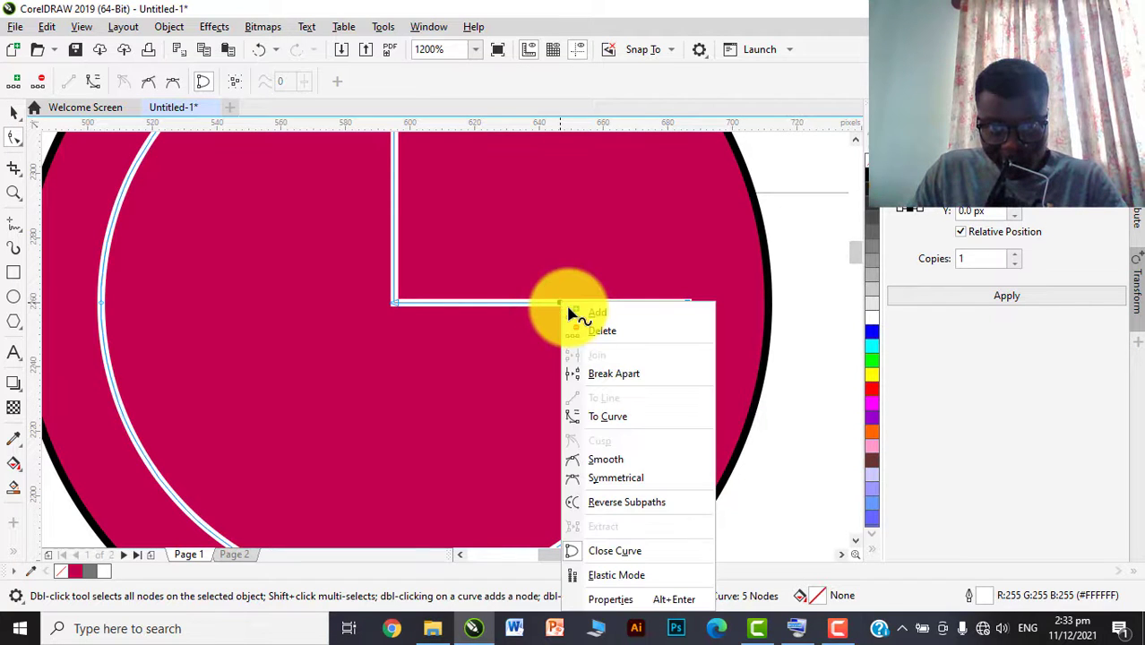
{"action": "left_click", "coordinate": [617, 375]}
{"action": "scroll", "coordinate": [591, 376], "scroll_direction": "down", "scroll_amount": 3}
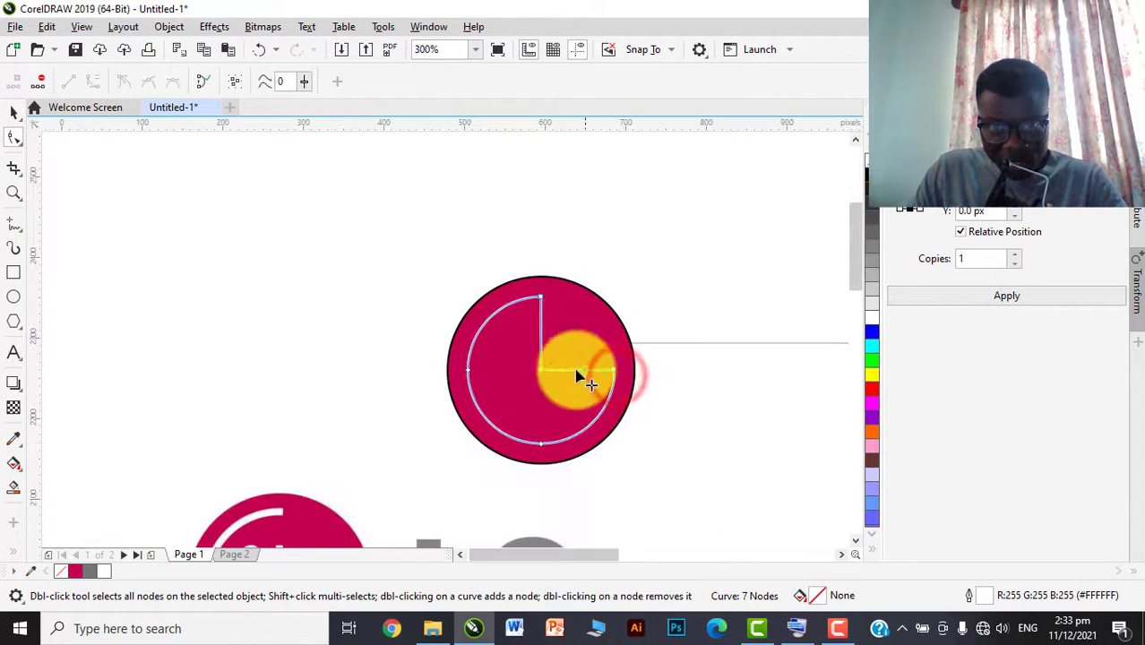
{"action": "scroll", "coordinate": [518, 302], "scroll_direction": "up", "scroll_amount": 3}
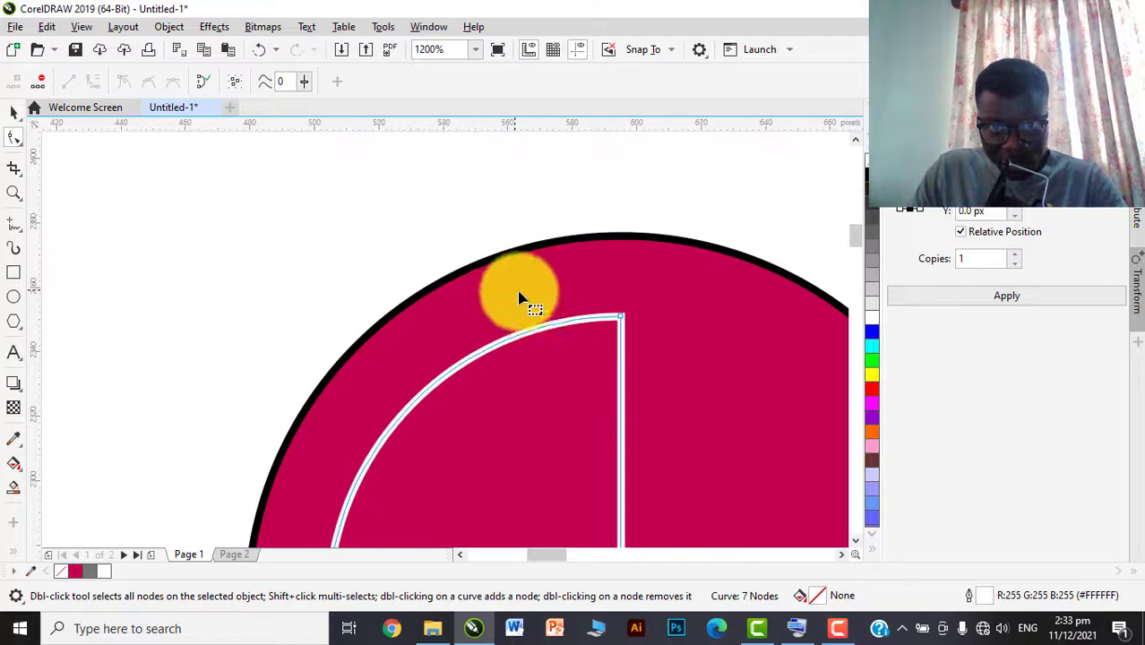
Step: Break the white curve apart at the upper end of its vertical edge
{"action": "right_click", "coordinate": [624, 321]}
{"action": "left_click", "coordinate": [656, 82]}
{"action": "scroll", "coordinate": [484, 240], "scroll_direction": "down", "scroll_amount": 2}
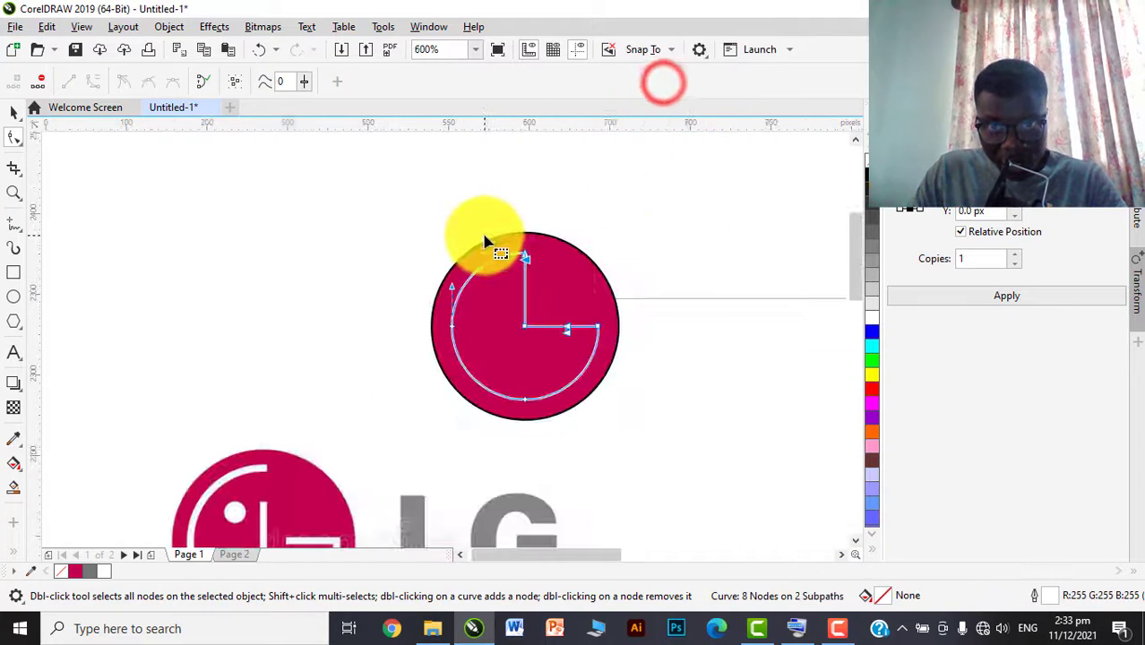
{"action": "scroll", "coordinate": [485, 240], "scroll_direction": "down", "scroll_amount": 1}
{"action": "left_click", "coordinate": [14, 114]}
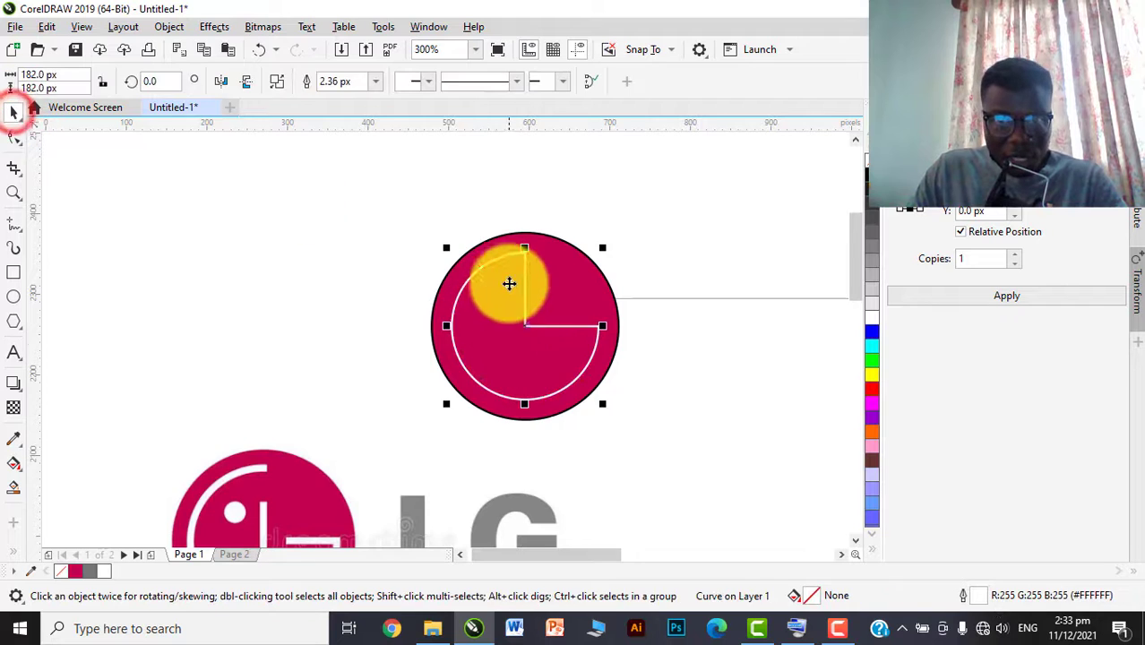
Step: Break the white curve apart so the arc and the L-shaped piece become separate objects
{"action": "scroll", "coordinate": [527, 317], "scroll_direction": "up", "scroll_amount": 1}
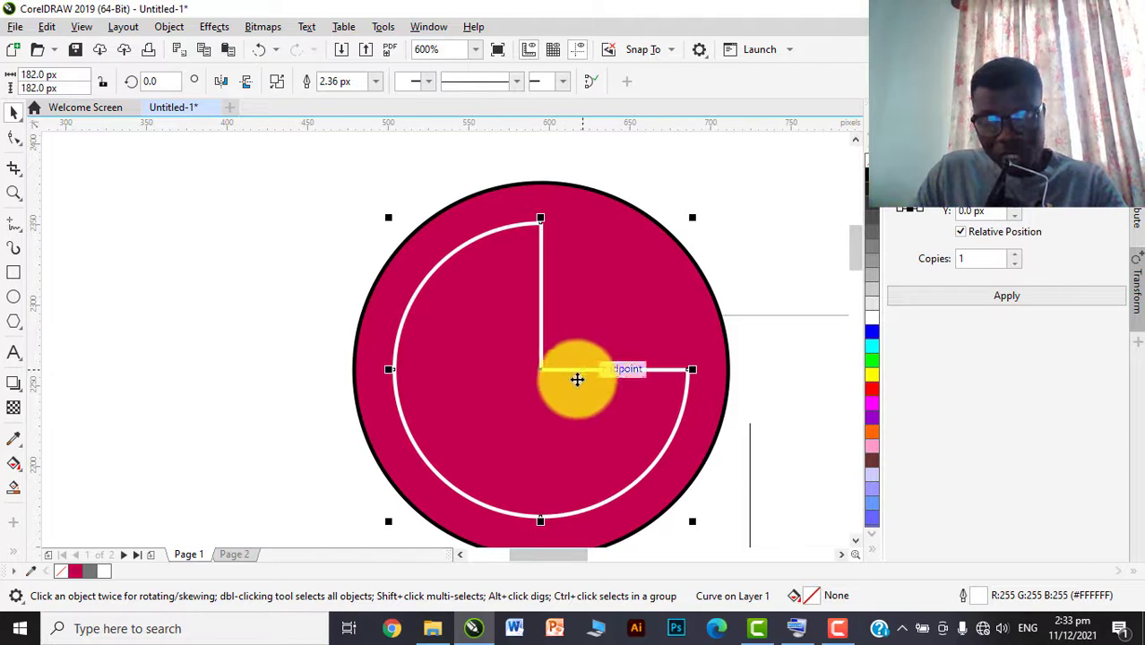
{"action": "left_click_drag", "start_coordinate": [556, 372], "coordinate": [521, 373]}
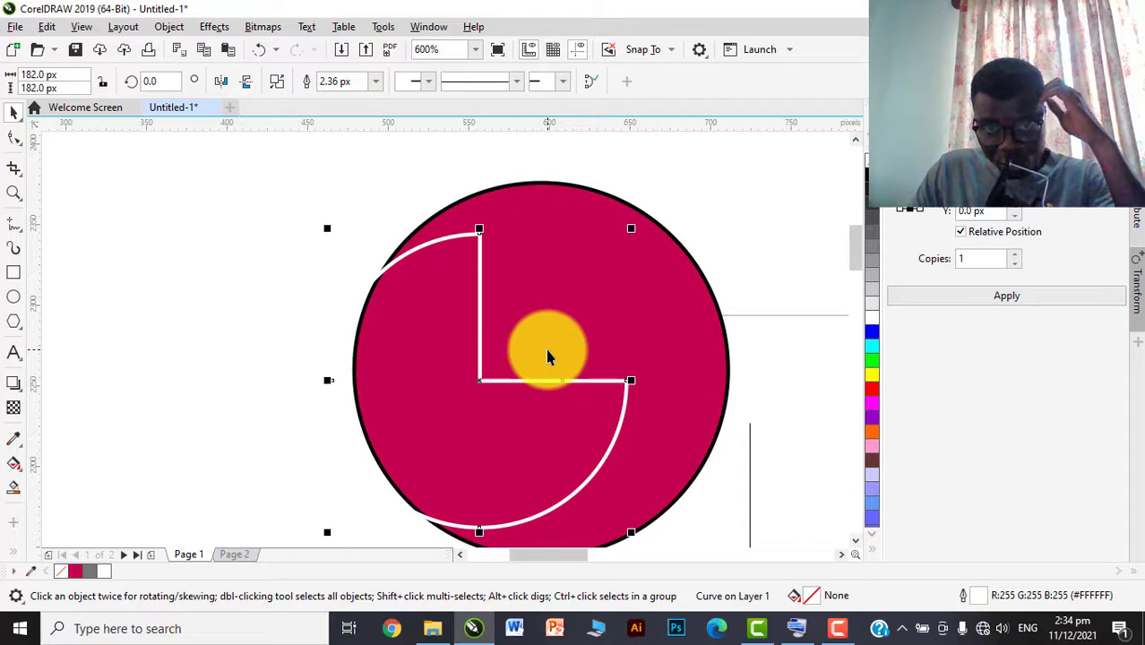
{"action": "key", "text": "ctrl+z"}
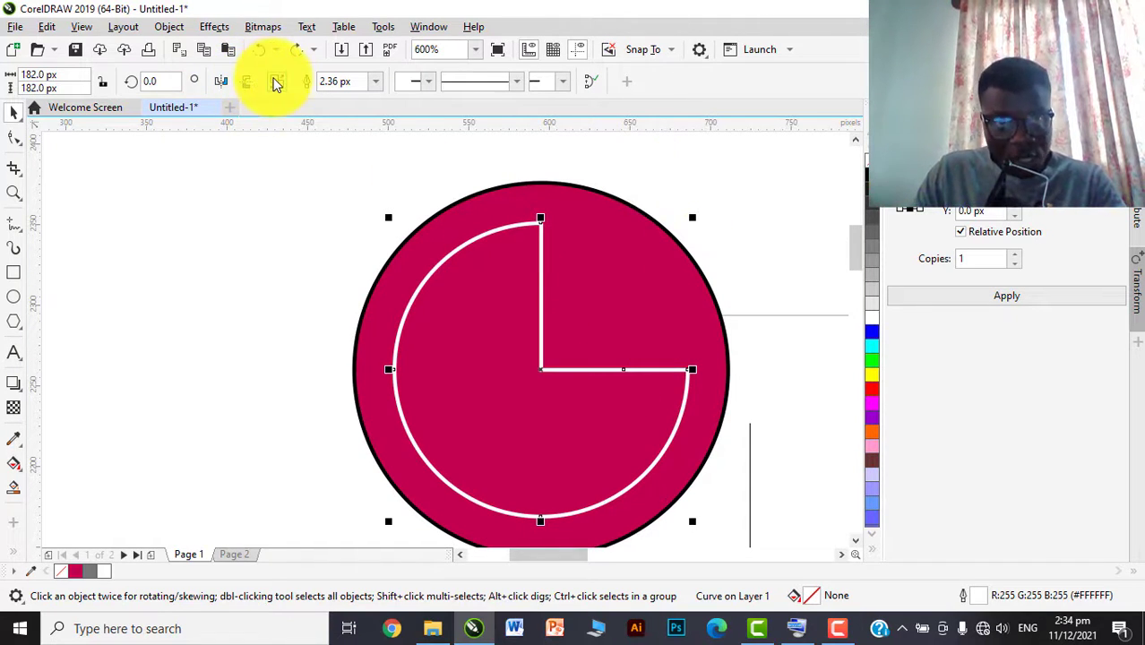
{"action": "left_click", "coordinate": [277, 81]}
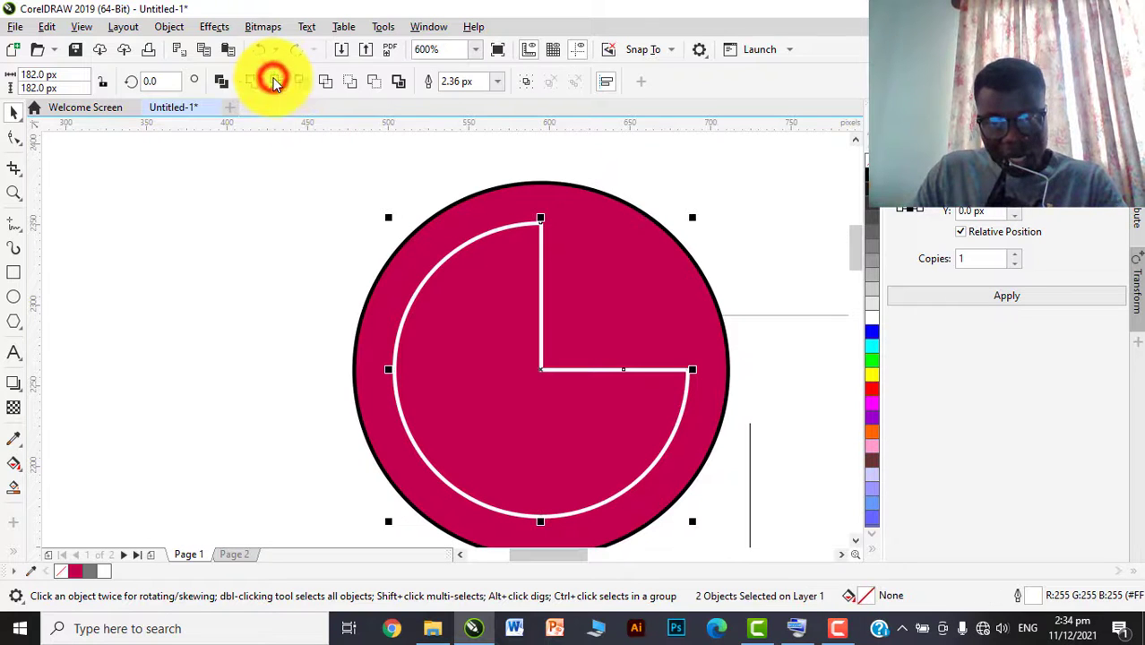
{"action": "left_click", "coordinate": [325, 233]}
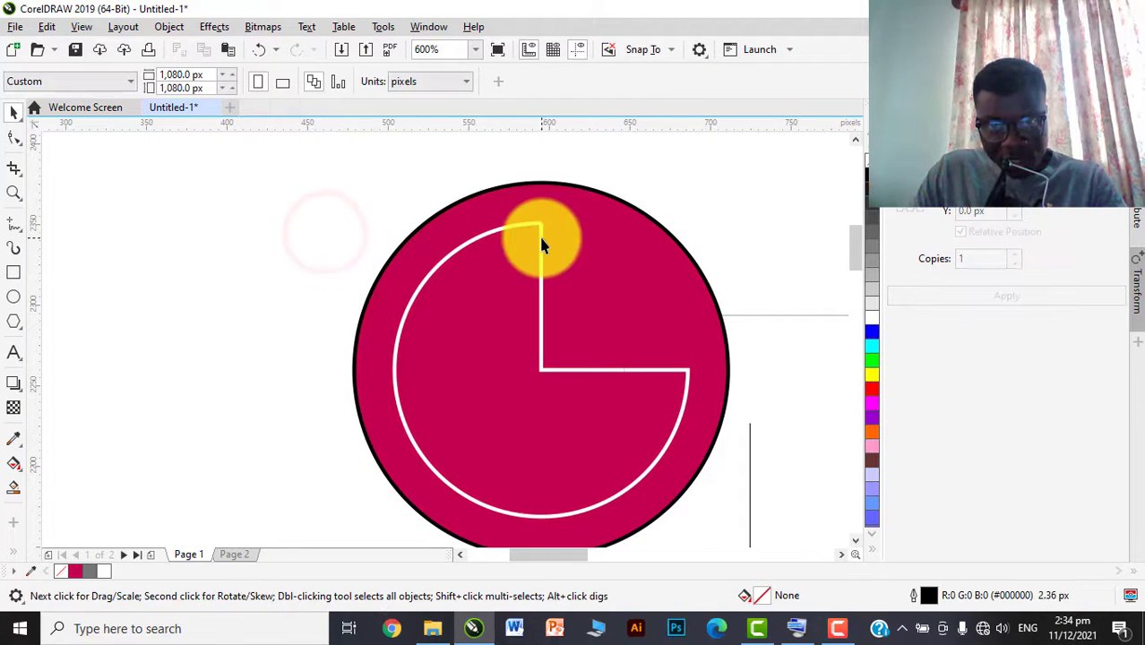
Step: Nudge the L-shaped piece straight down about 40 px inside the arc using the on-screen keyboard
{"action": "left_click", "coordinate": [538, 231]}
{"action": "left_click", "coordinate": [800, 628]}
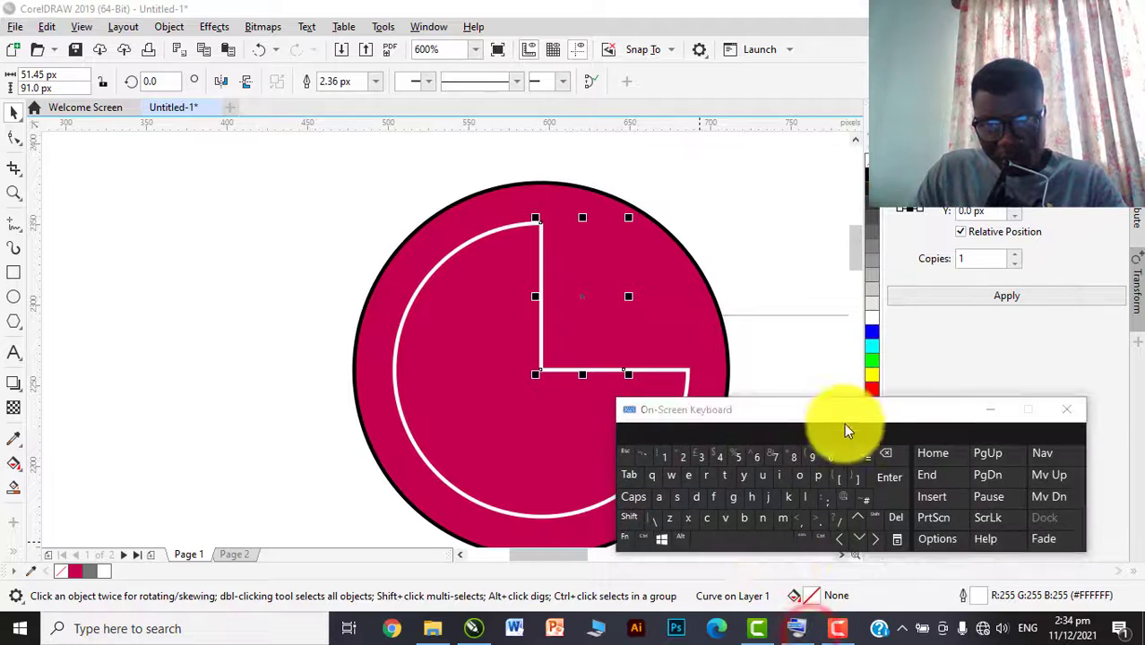
{"action": "left_click_drag", "start_coordinate": [844, 421], "coordinate": [995, 358]}
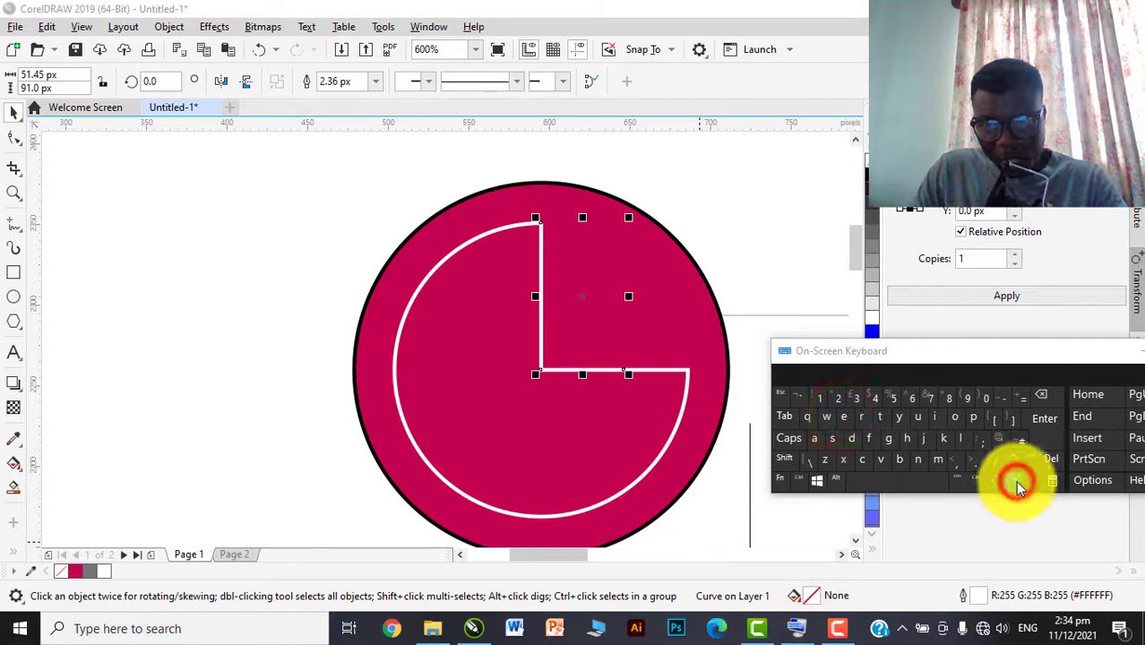
{"action": "left_click", "coordinate": [239, 297]}
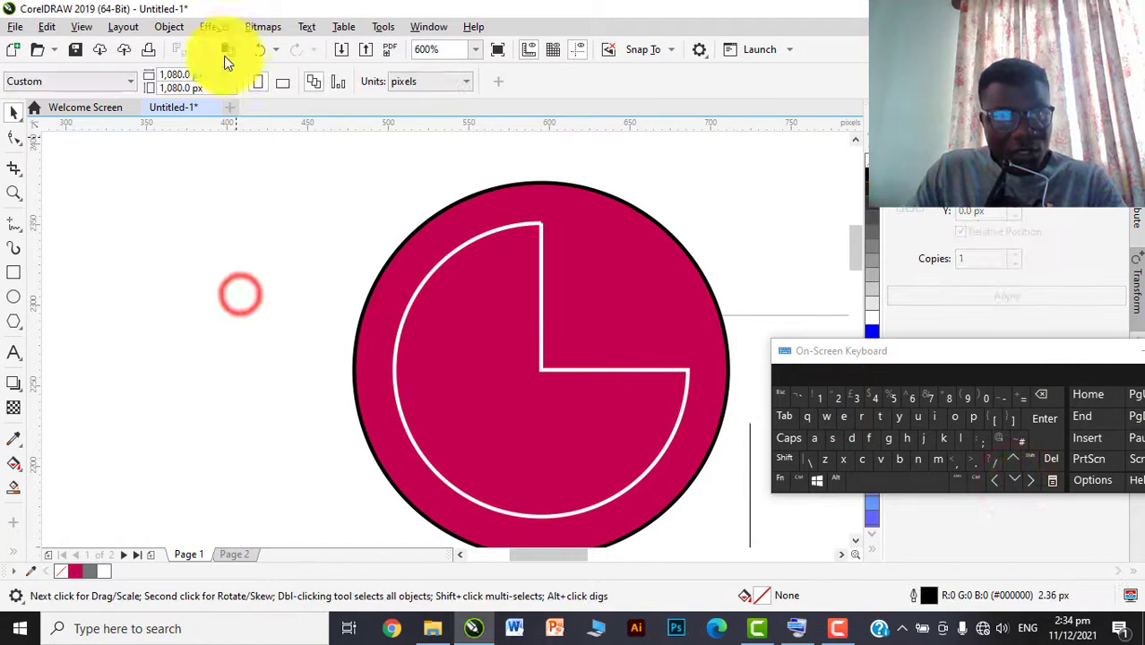
{"action": "left_click", "coordinate": [541, 273]}
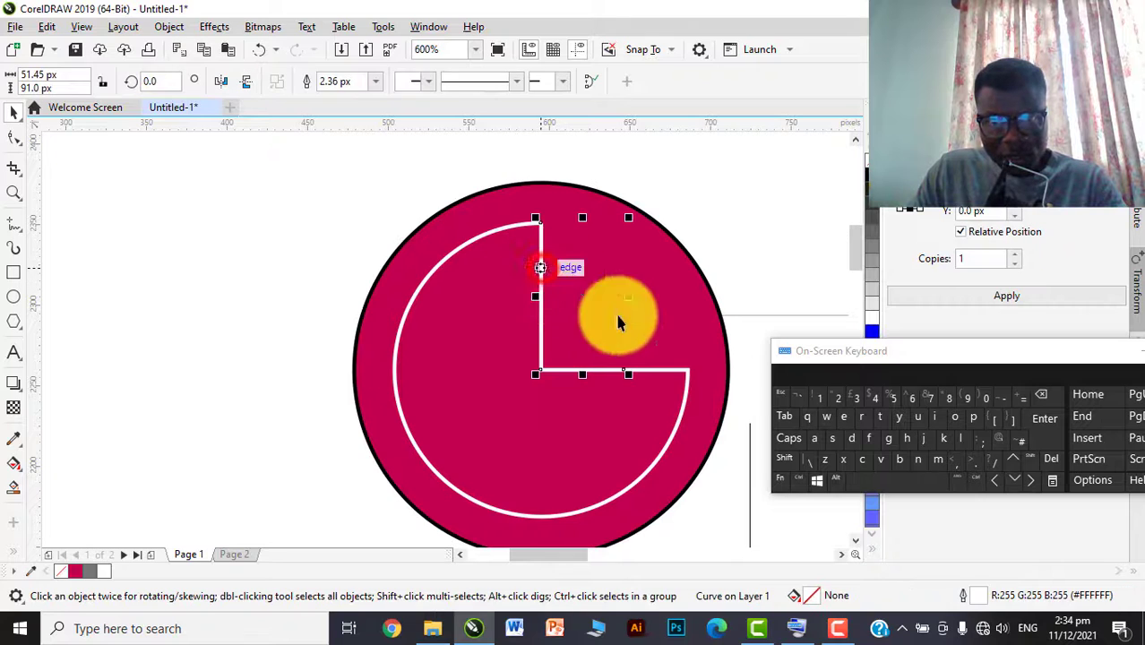
{"action": "left_click", "coordinate": [1012, 481]}
{"action": "left_click", "coordinate": [1013, 481]}
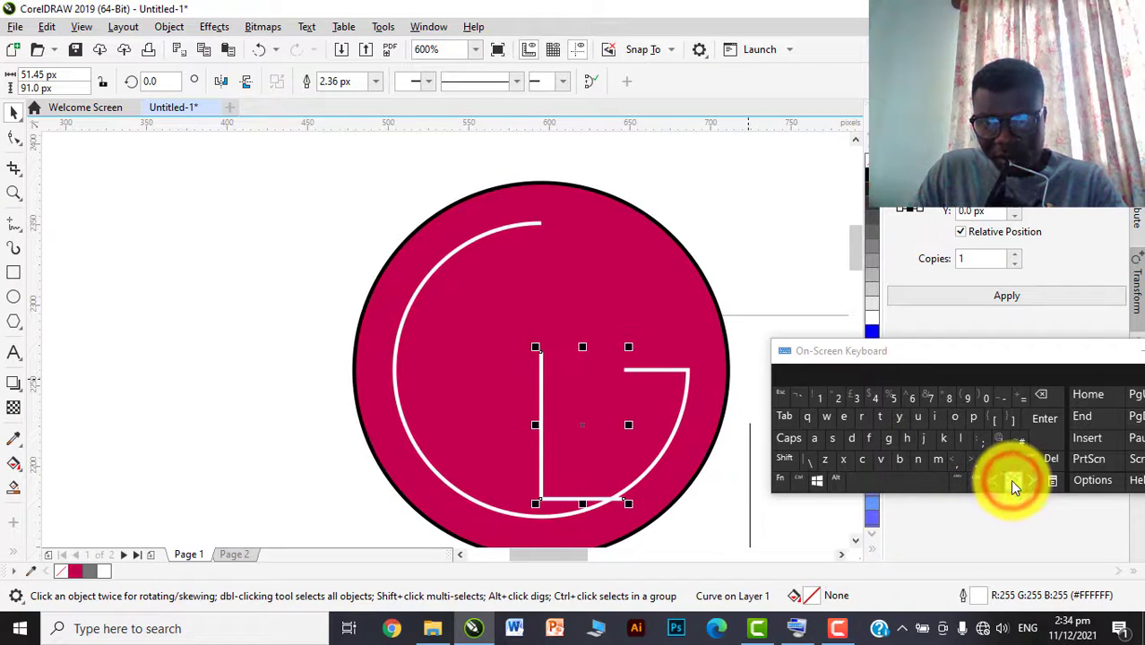
{"action": "left_click", "coordinate": [1009, 465]}
{"action": "left_click", "coordinate": [1009, 463]}
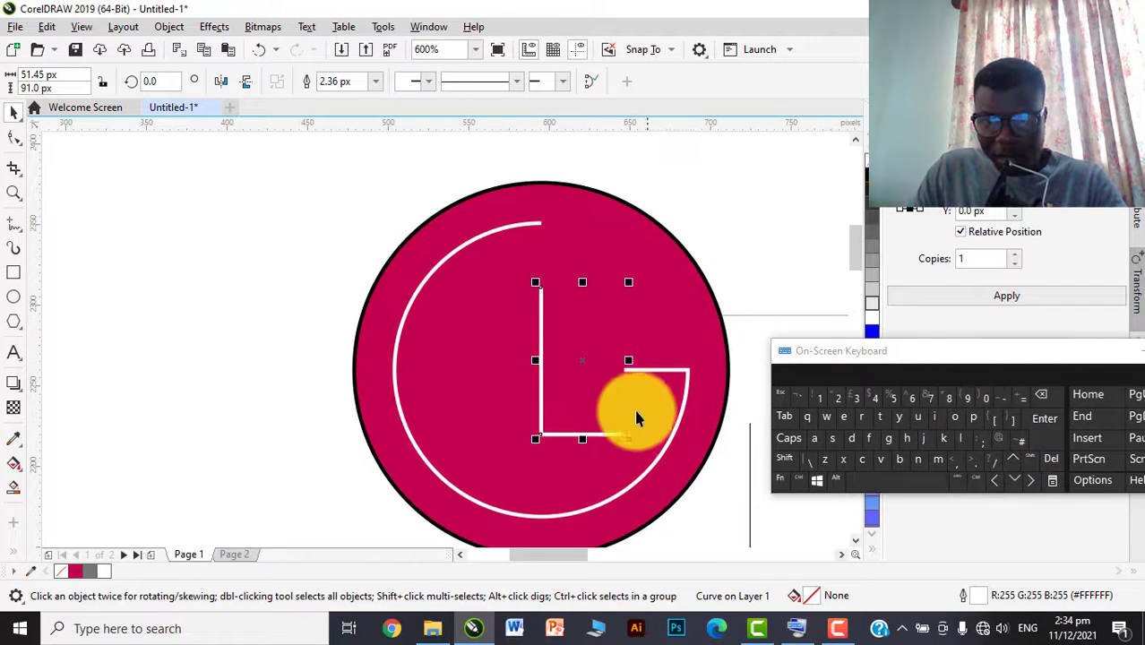
Step: Compare the L-shaped piece's position and foot length with the emblem in the reference logo
{"action": "scroll", "coordinate": [519, 350], "scroll_direction": "down", "scroll_amount": 4}
{"action": "scroll", "coordinate": [518, 366], "scroll_direction": "up", "scroll_amount": 3}
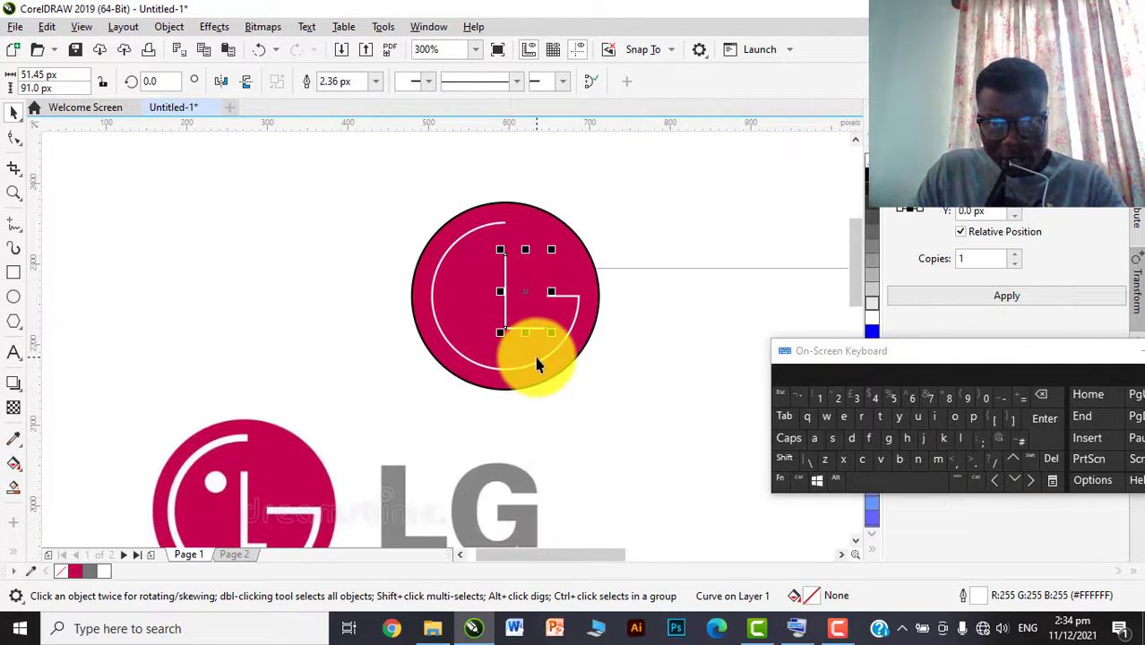
{"action": "scroll", "coordinate": [538, 363], "scroll_direction": "down", "scroll_amount": 1}
{"action": "scroll", "coordinate": [537, 360], "scroll_direction": "up", "scroll_amount": 2}
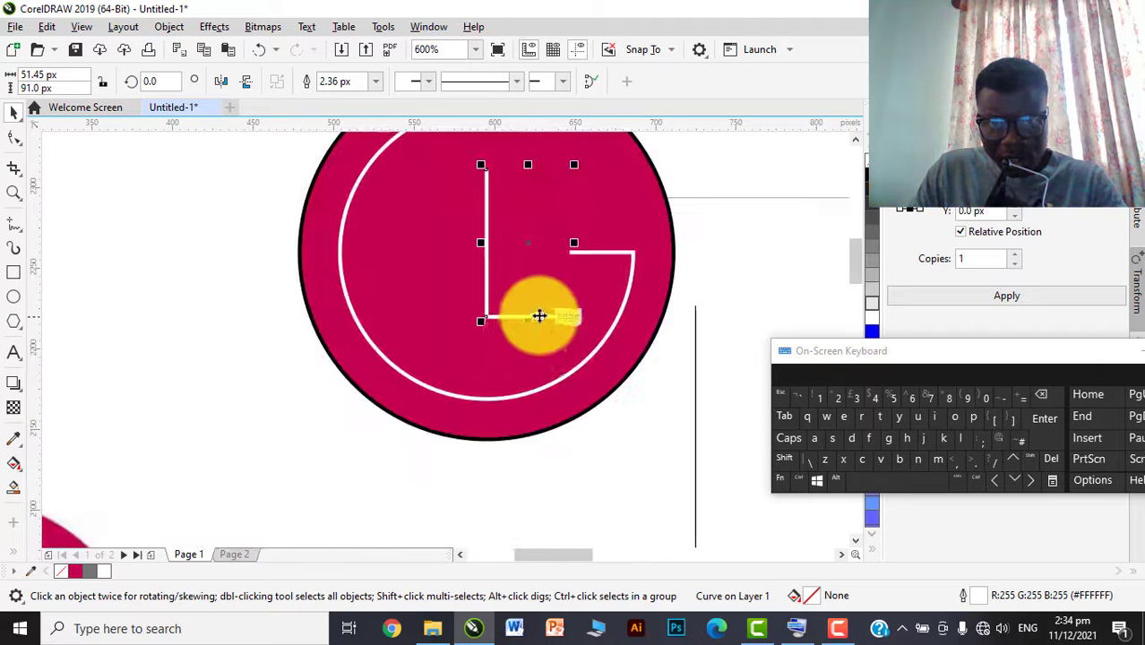
{"action": "scroll", "coordinate": [542, 359], "scroll_direction": "down", "scroll_amount": 1}
{"action": "scroll", "coordinate": [550, 268], "scroll_direction": "down", "scroll_amount": 1}
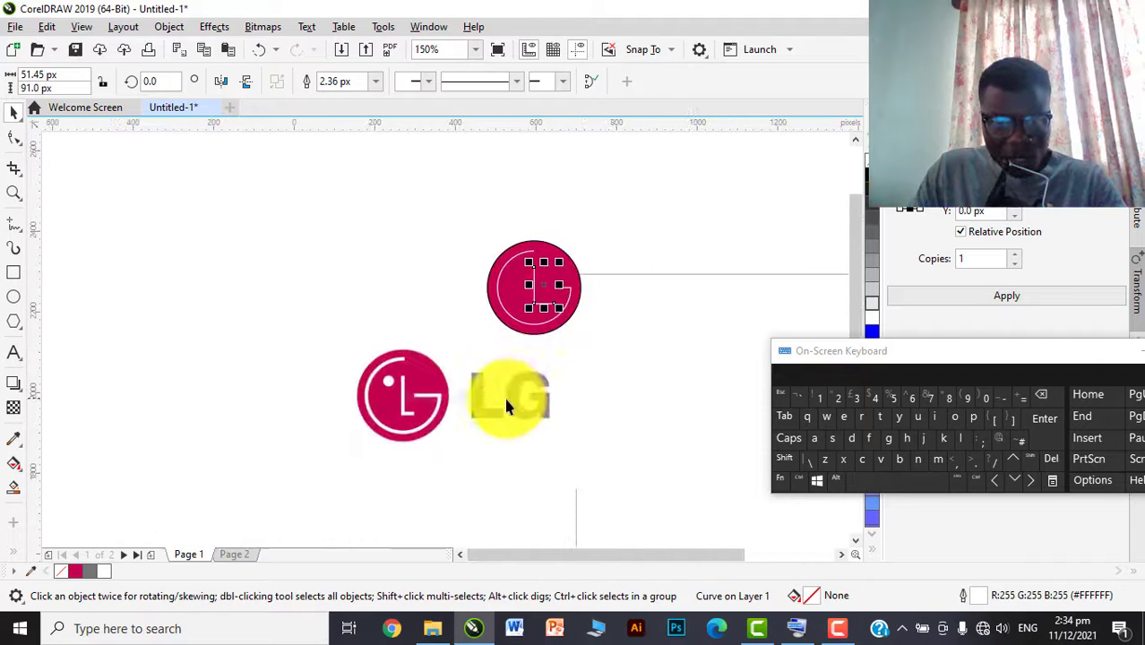
{"action": "scroll", "coordinate": [538, 318], "scroll_direction": "up", "scroll_amount": 2}
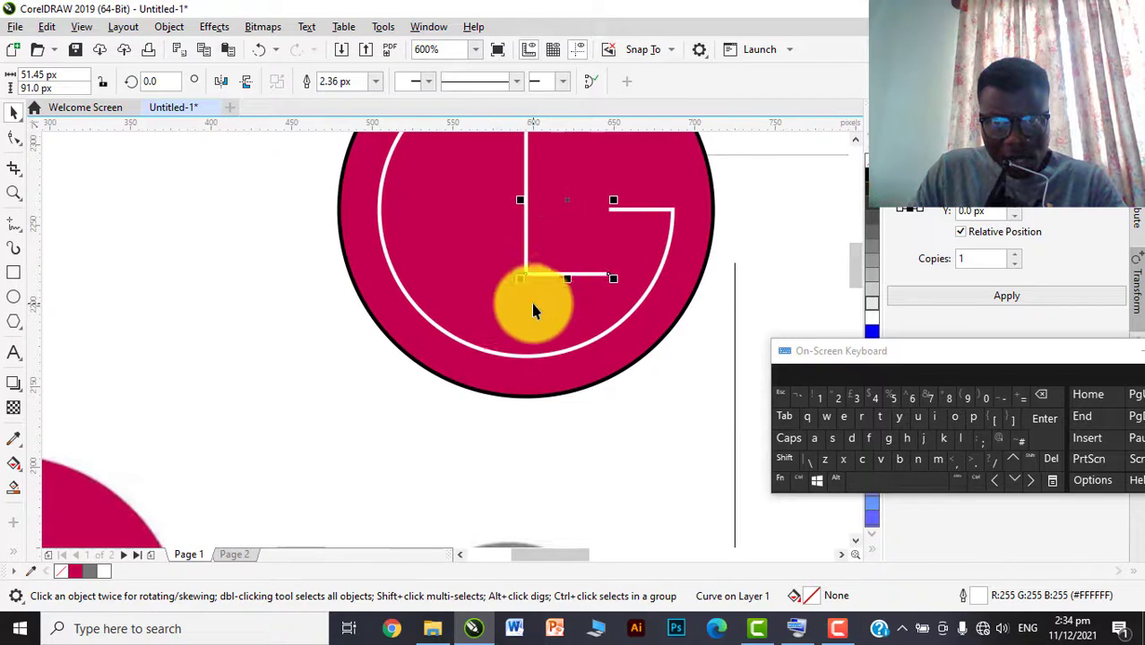
{"action": "scroll", "coordinate": [531, 309], "scroll_direction": "down", "scroll_amount": 1}
{"action": "left_click", "coordinate": [647, 193]}
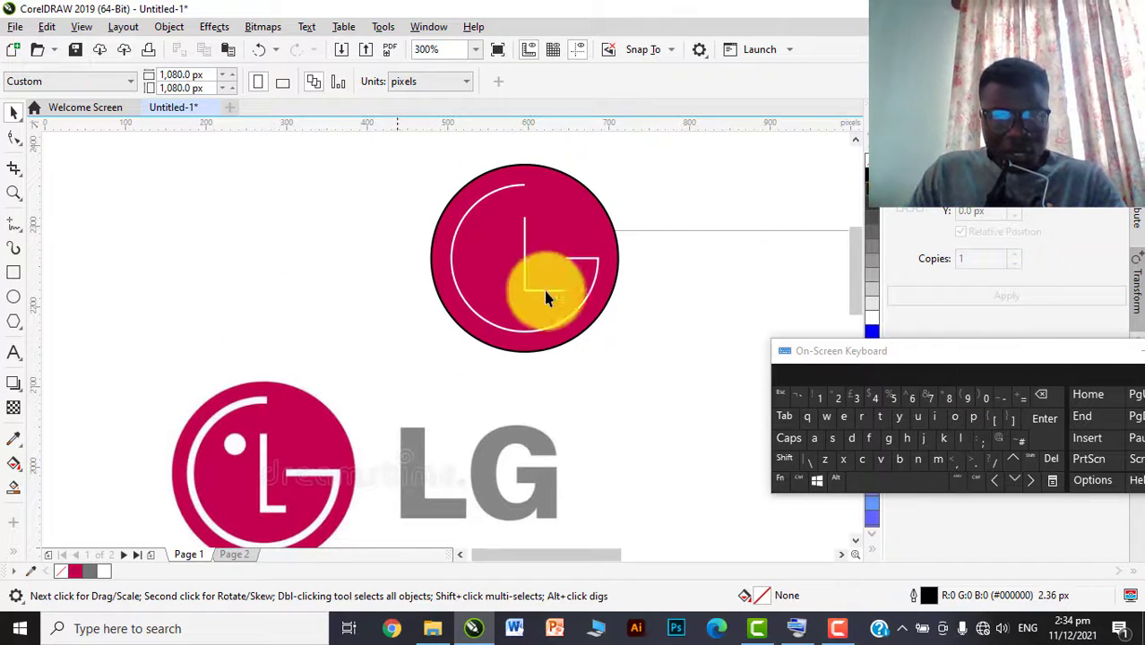
{"action": "scroll", "coordinate": [280, 503], "scroll_direction": "up", "scroll_amount": 2}
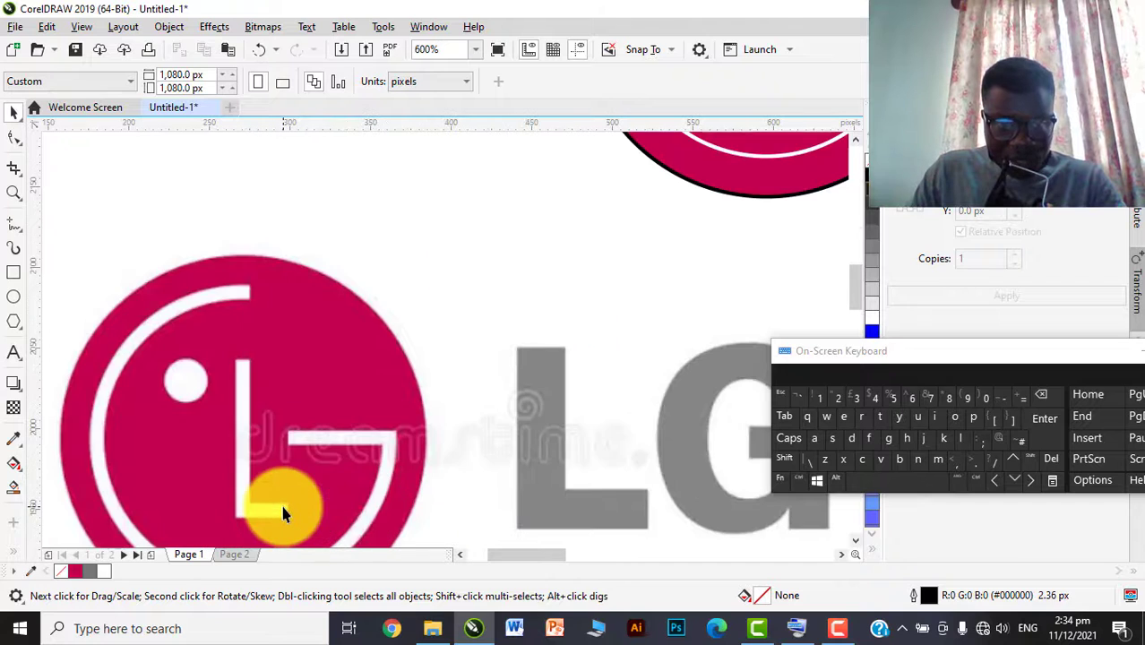
{"action": "scroll", "coordinate": [273, 491], "scroll_direction": "up", "scroll_amount": 2}
{"action": "scroll", "coordinate": [272, 483], "scroll_direction": "down", "scroll_amount": 2}
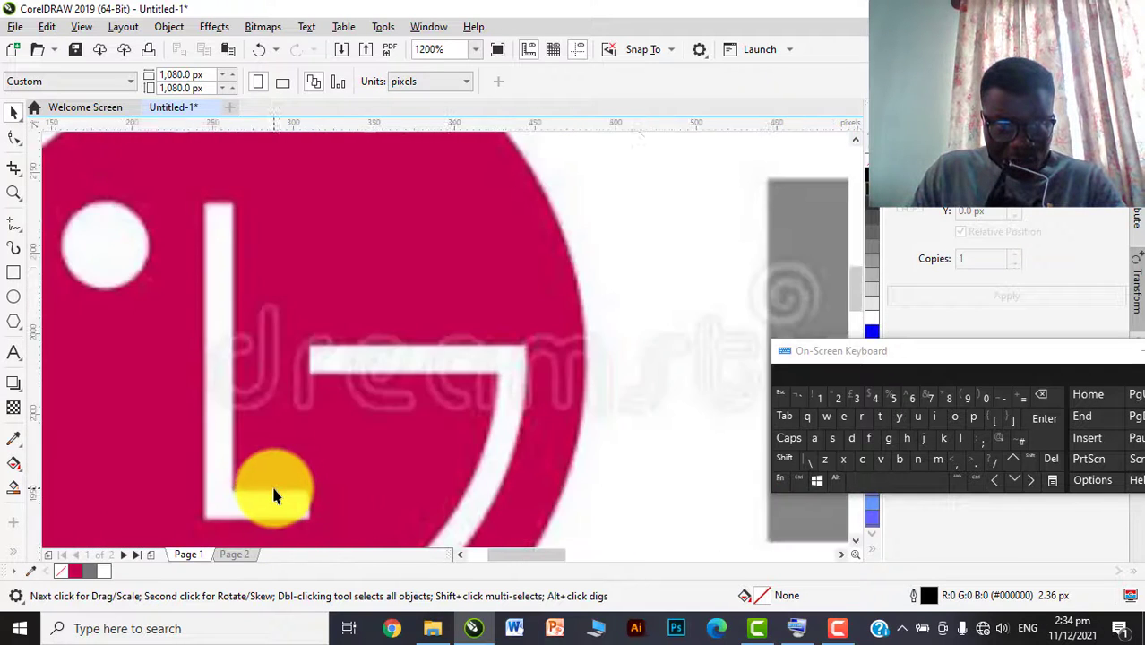
{"action": "scroll", "coordinate": [252, 490], "scroll_direction": "down", "scroll_amount": 2}
{"action": "scroll", "coordinate": [511, 255], "scroll_direction": "up", "scroll_amount": 2}
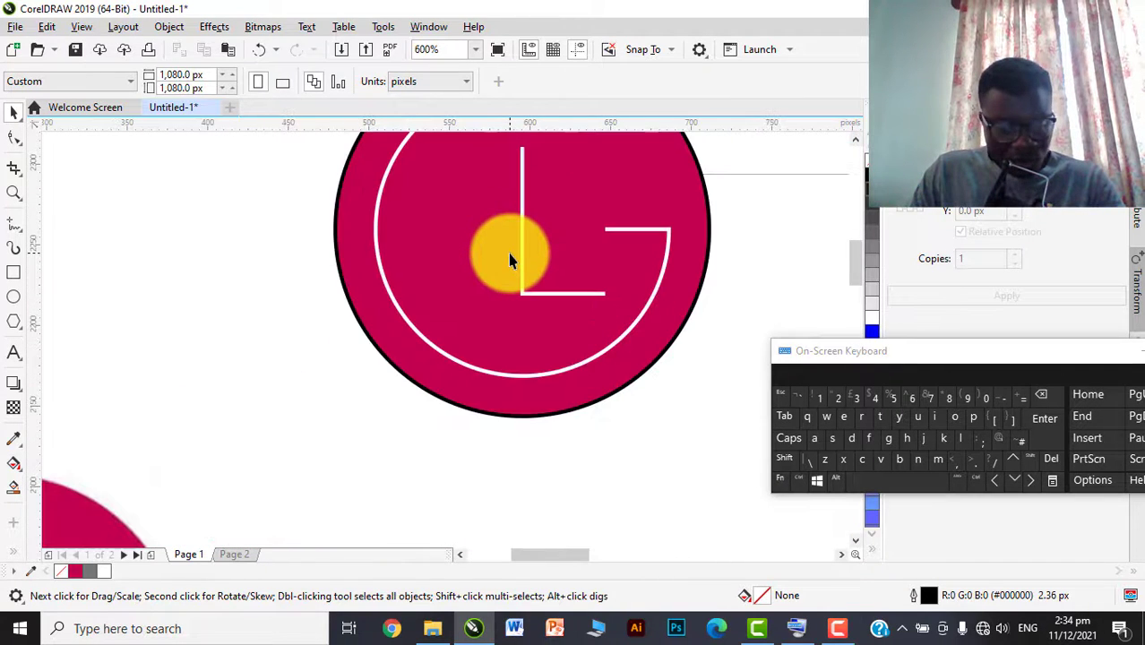
Step: Try lowering the L-shaped piece about another 30 px toward the lower part of the arc
{"action": "left_click", "coordinate": [510, 260]}
{"action": "key", "text": "Down"}
{"action": "key", "text": "Down"}
{"action": "key", "text": "Down"}
{"action": "key", "text": "Up"}
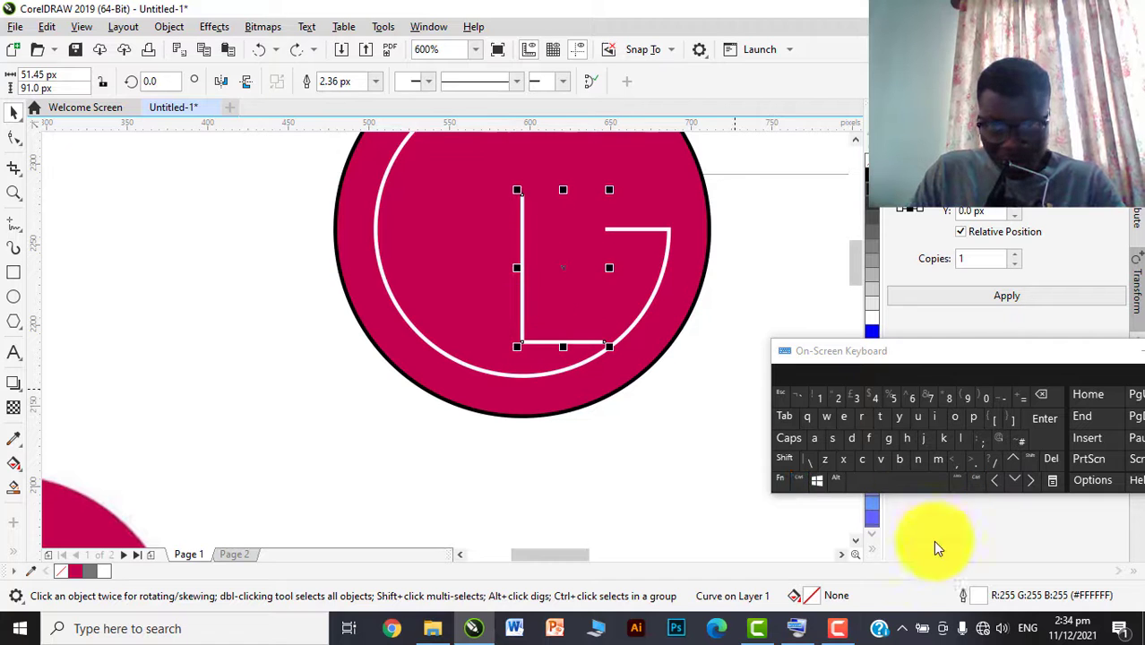
{"action": "left_click", "coordinate": [846, 629]}
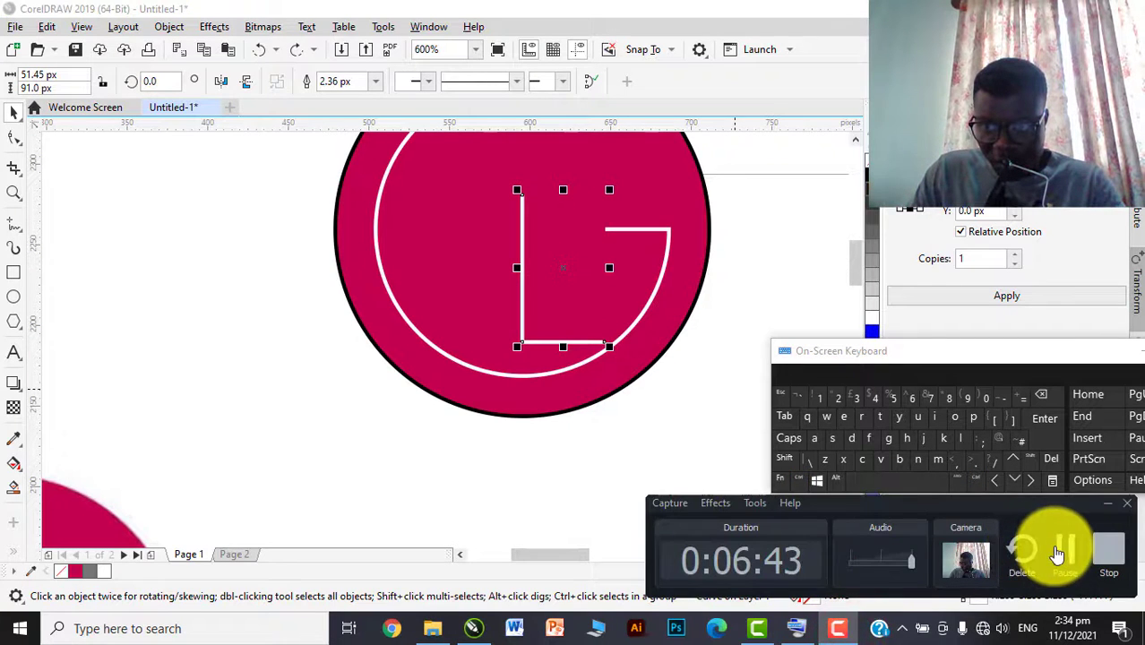
{"action": "left_click", "coordinate": [1057, 544]}
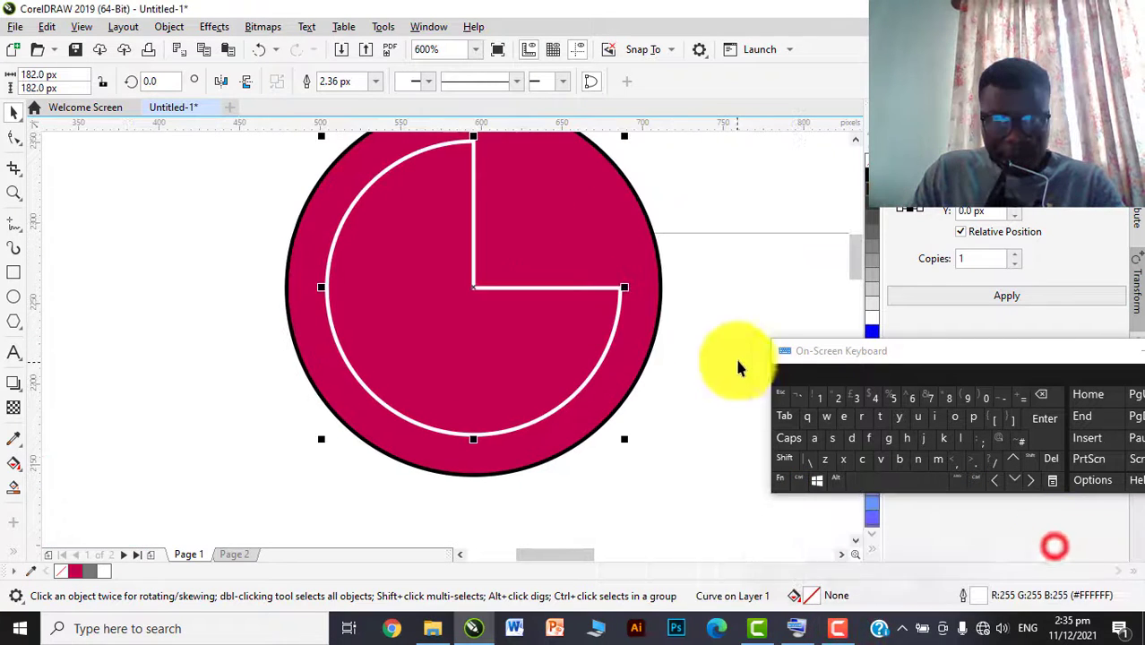
Step: Break the pie's horizontal edge apart about one third of the way out from the centre
{"action": "scroll", "coordinate": [506, 289], "scroll_direction": "up", "scroll_amount": 2}
{"action": "scroll", "coordinate": [529, 282], "scroll_direction": "down", "scroll_amount": 2}
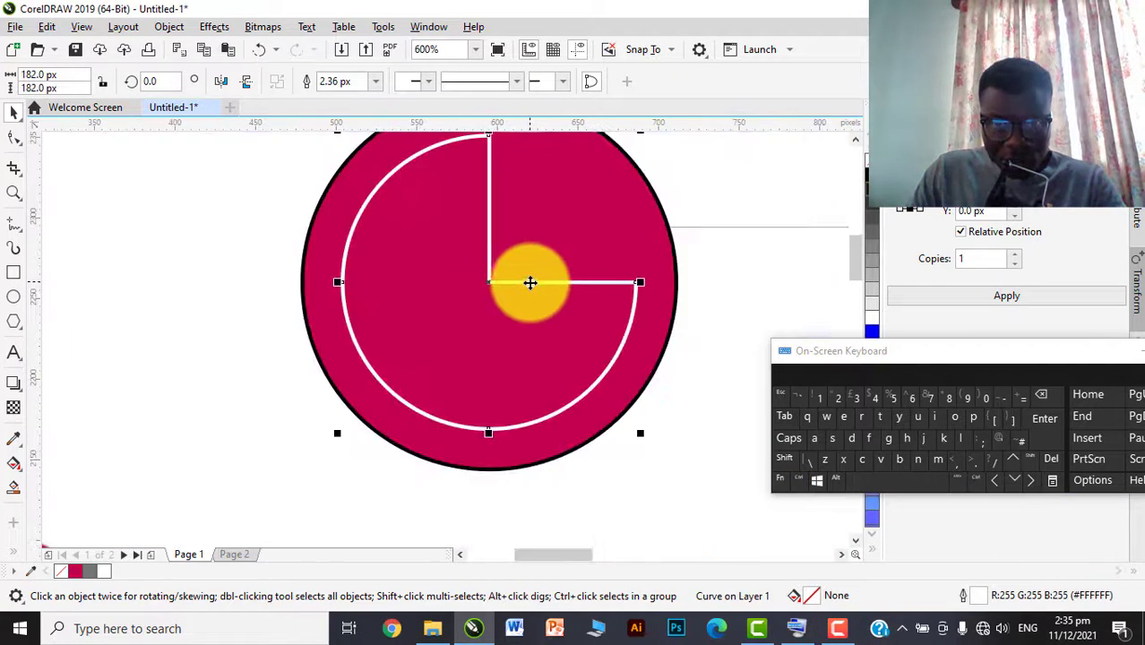
{"action": "double_click", "coordinate": [537, 282]}
{"action": "scroll", "coordinate": [538, 282], "scroll_direction": "up", "scroll_amount": 1}
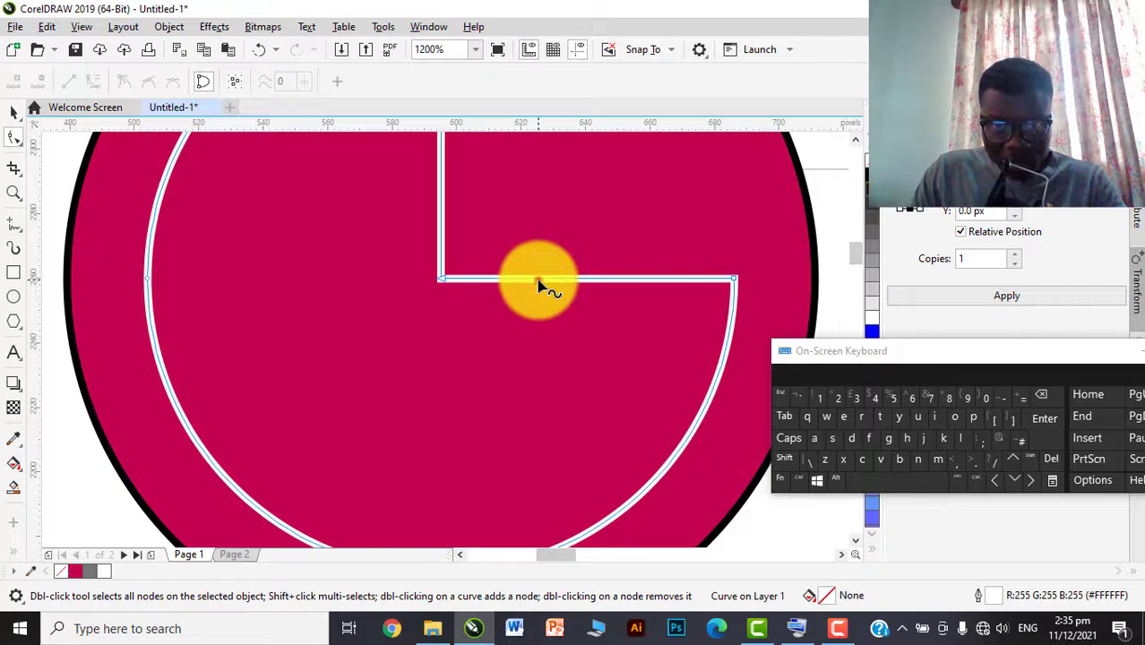
{"action": "right_click", "coordinate": [538, 282]}
{"action": "left_click", "coordinate": [598, 359]}
{"action": "scroll", "coordinate": [503, 371], "scroll_direction": "down", "scroll_amount": 1}
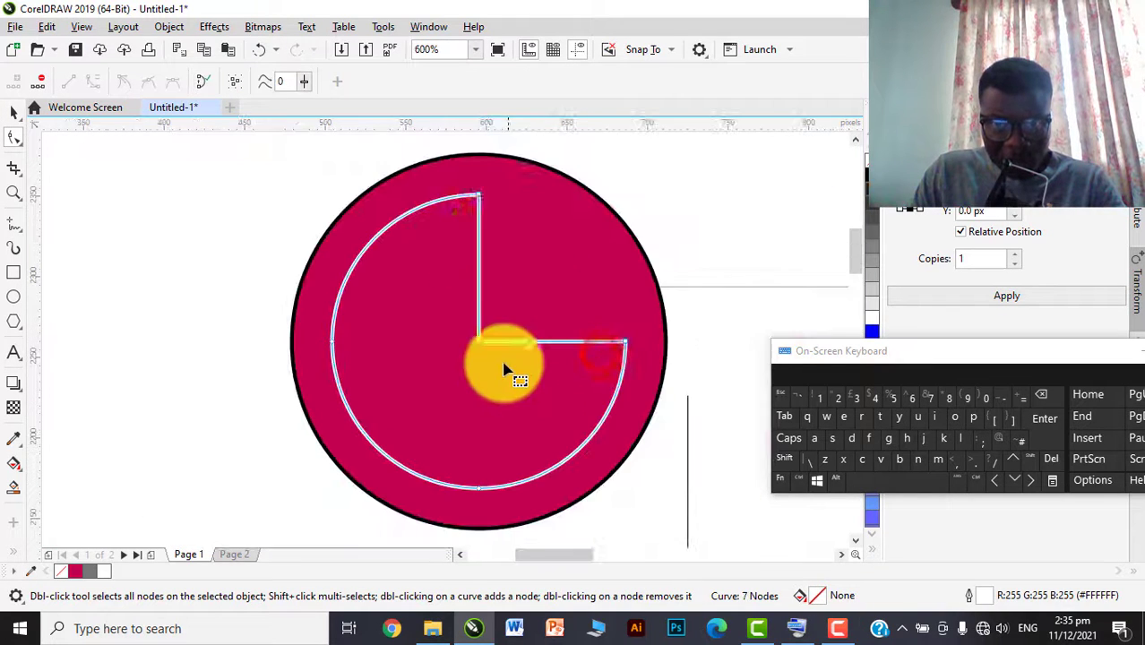
Step: Break the curve at the upper end of the vertical edge and separate the arc and L-shaped piece into two objects
{"action": "right_click", "coordinate": [480, 197]}
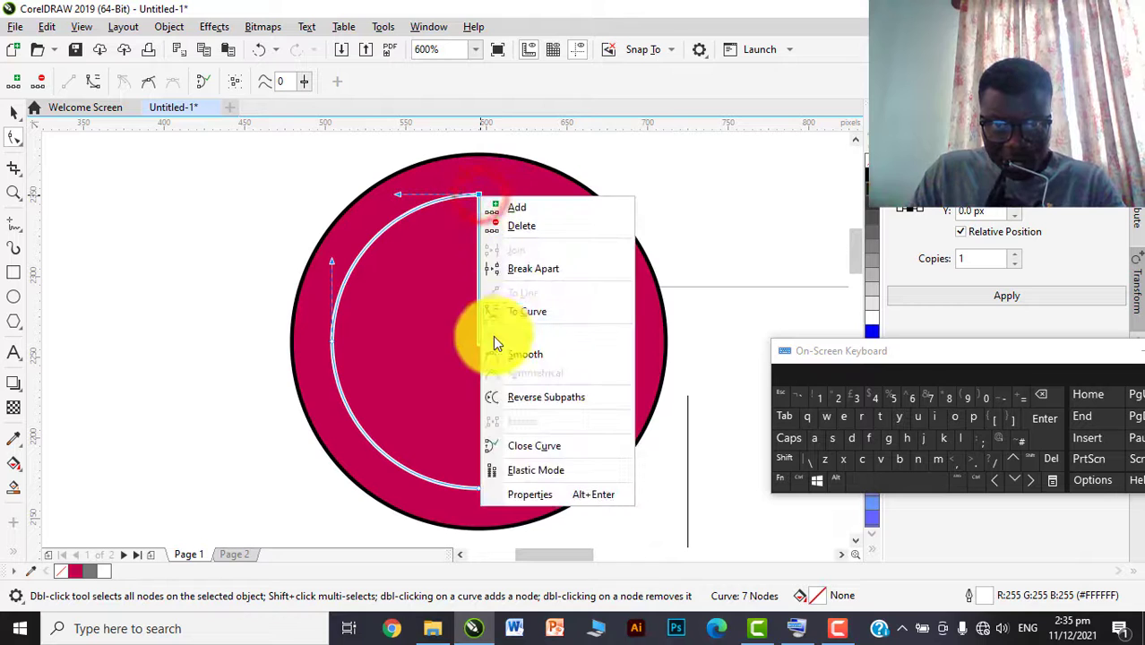
{"action": "left_click", "coordinate": [515, 262]}
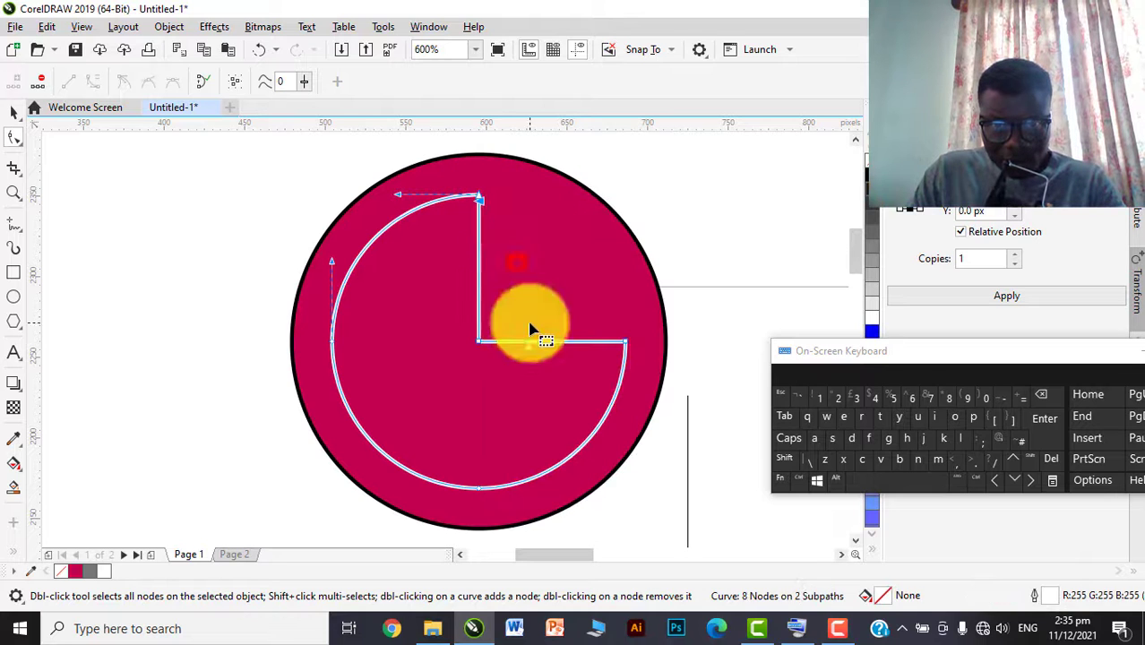
{"action": "left_click", "coordinate": [13, 112]}
{"action": "left_click", "coordinate": [275, 81]}
{"action": "left_click", "coordinate": [251, 246]}
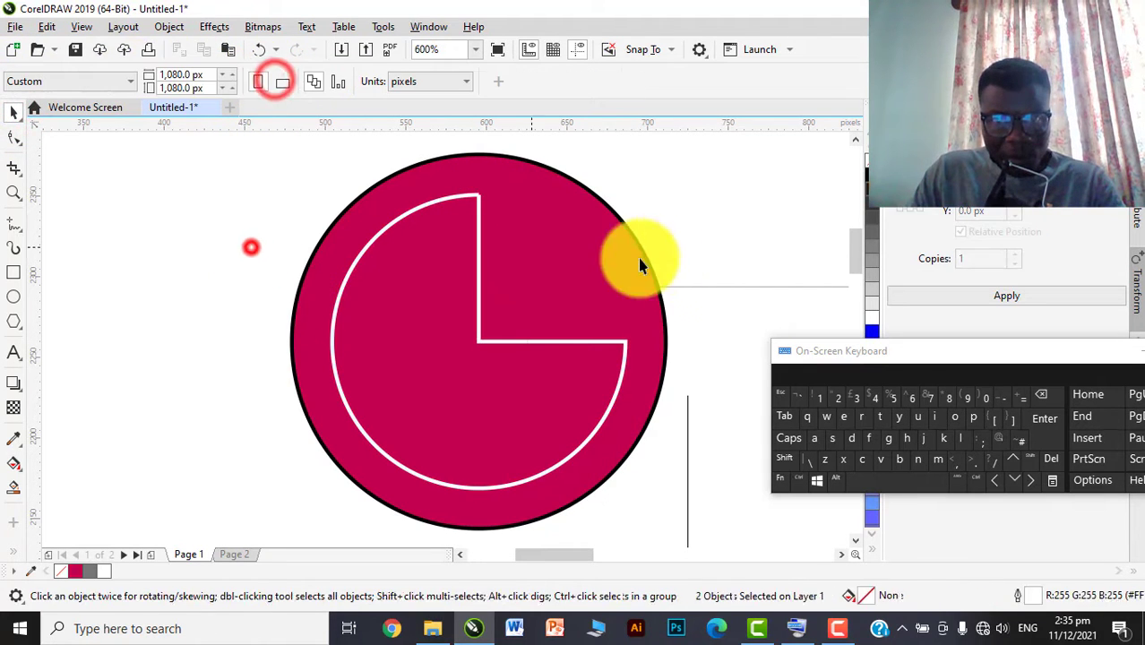
Step: Move the narrower L-shaped piece straight down about 50 px inside the arc
{"action": "left_click", "coordinate": [478, 272]}
{"action": "left_click", "coordinate": [1013, 479]}
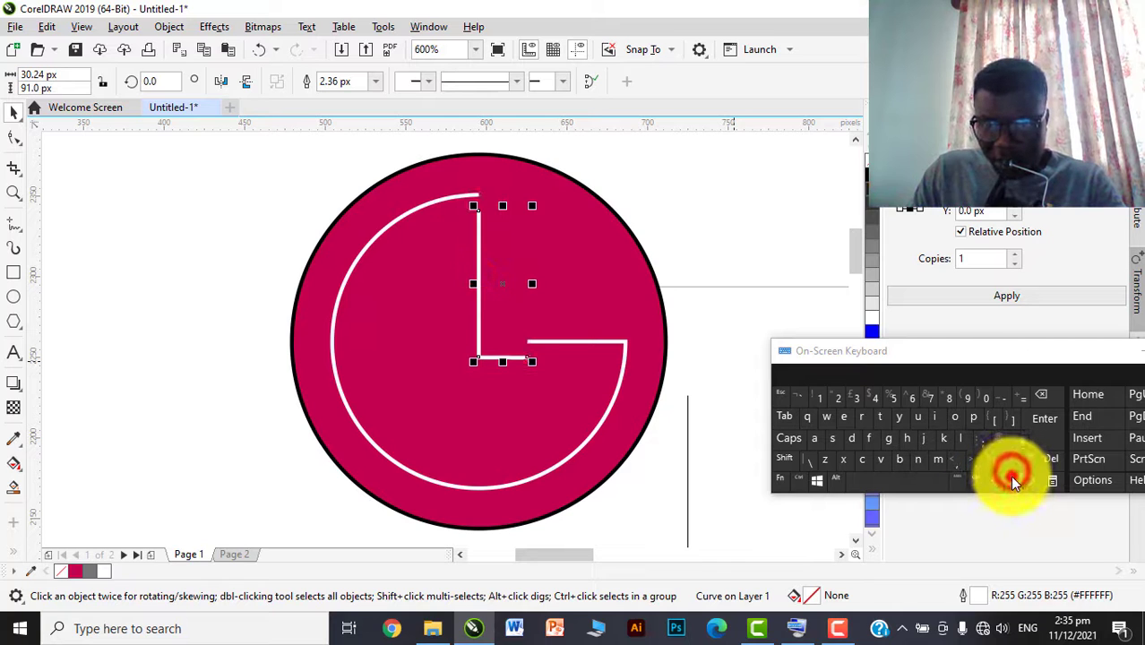
{"action": "left_click", "coordinate": [1012, 480]}
{"action": "left_click", "coordinate": [1012, 479]}
{"action": "left_click", "coordinate": [1013, 479]}
{"action": "left_click", "coordinate": [1012, 480]}
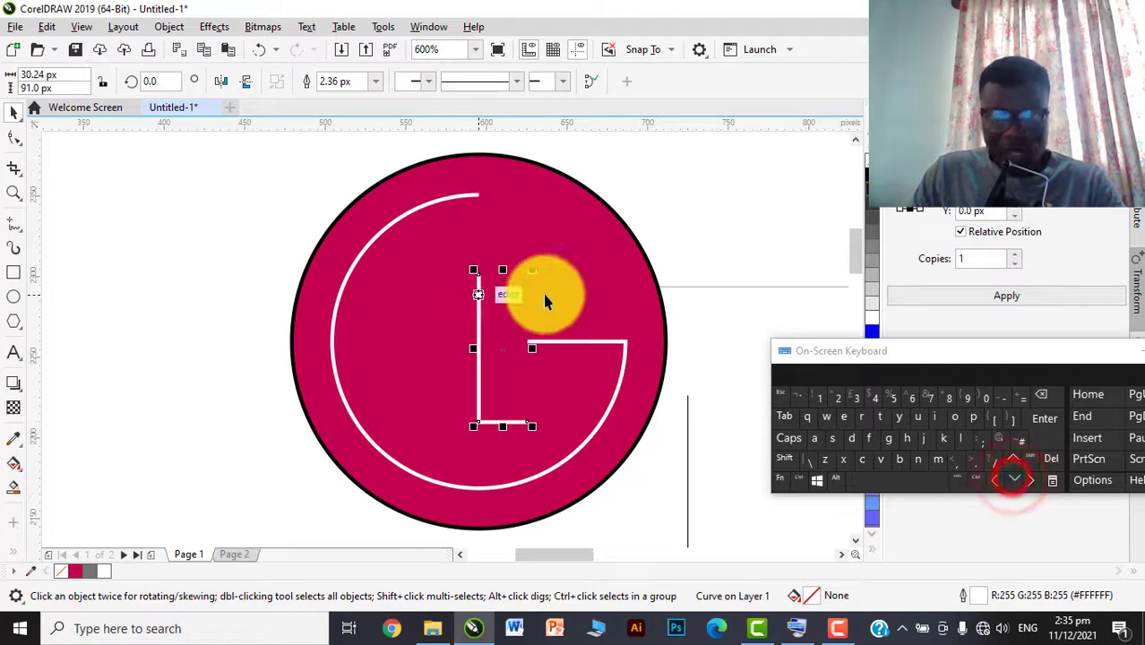
Step: Examine the separated G arc and L piece inside the circle and compare them with the reference emblem
{"action": "scroll", "coordinate": [356, 291], "scroll_direction": "down", "scroll_amount": 4}
{"action": "scroll", "coordinate": [334, 274], "scroll_direction": "up", "scroll_amount": 3}
{"action": "left_click", "coordinate": [333, 273]}
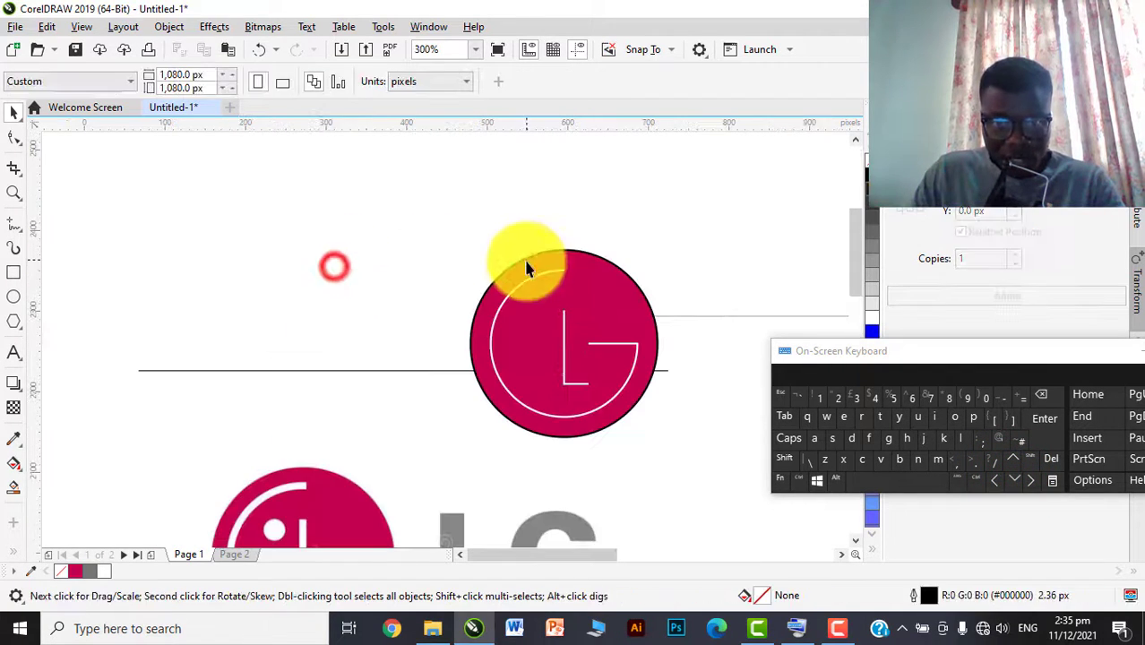
{"action": "left_click_drag", "start_coordinate": [460, 266], "coordinate": [562, 255]}
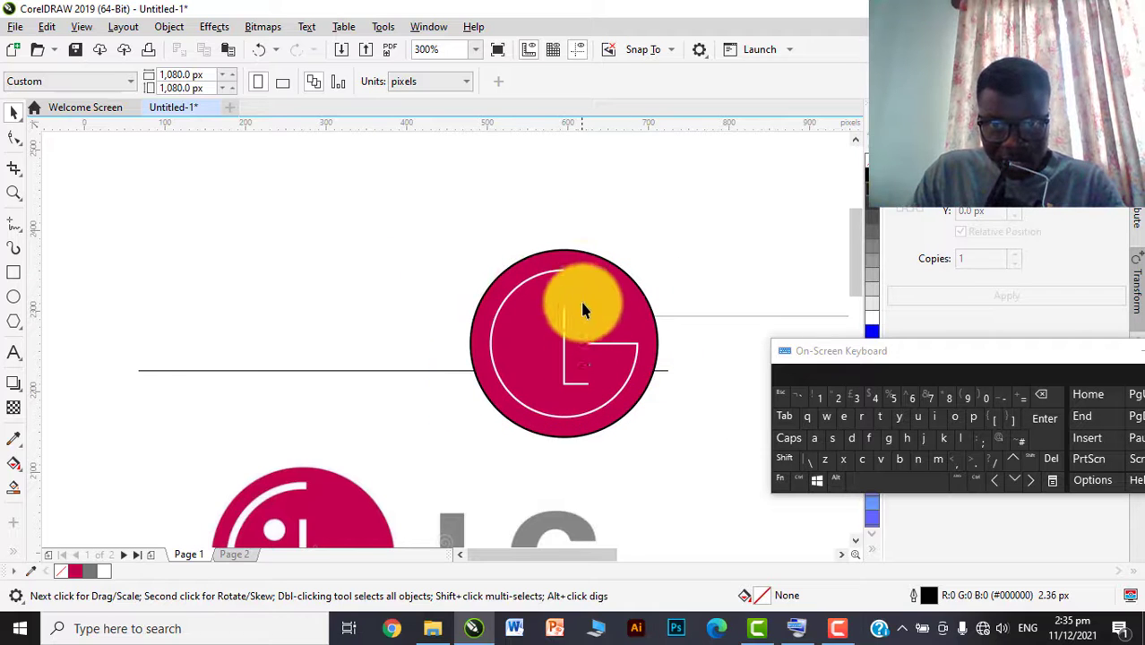
{"action": "scroll", "coordinate": [565, 287], "scroll_direction": "up", "scroll_amount": 3}
{"action": "left_click", "coordinate": [503, 242]}
{"action": "scroll", "coordinate": [502, 243], "scroll_direction": "down", "scroll_amount": 3}
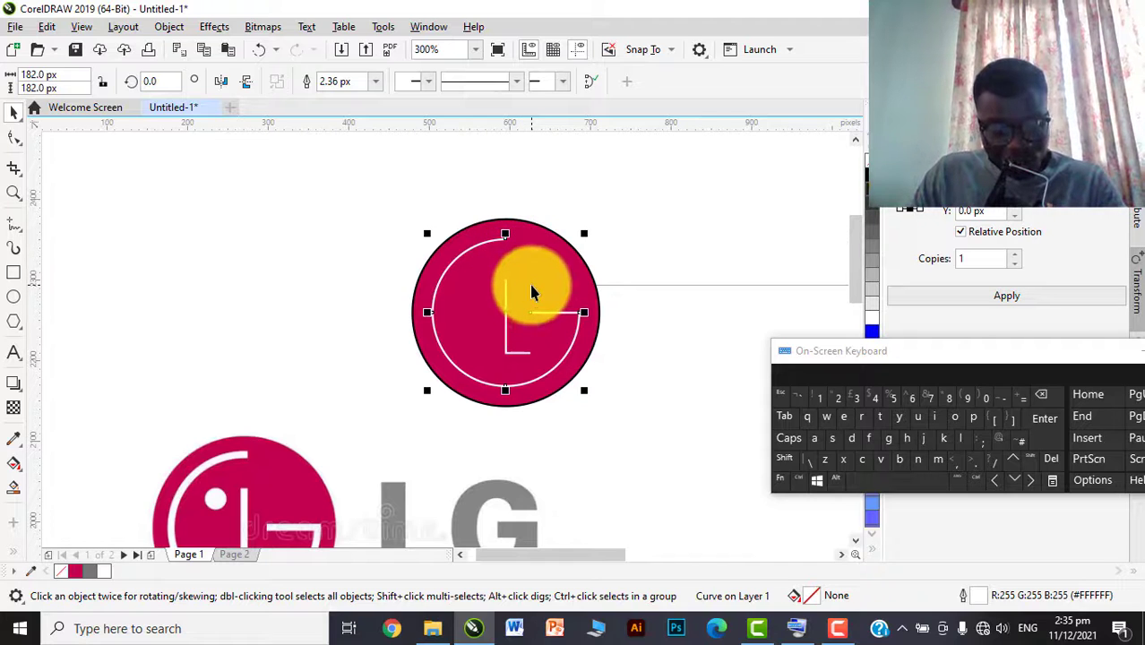
{"action": "scroll", "coordinate": [524, 325], "scroll_direction": "up", "scroll_amount": 2}
{"action": "left_click", "coordinate": [261, 277]}
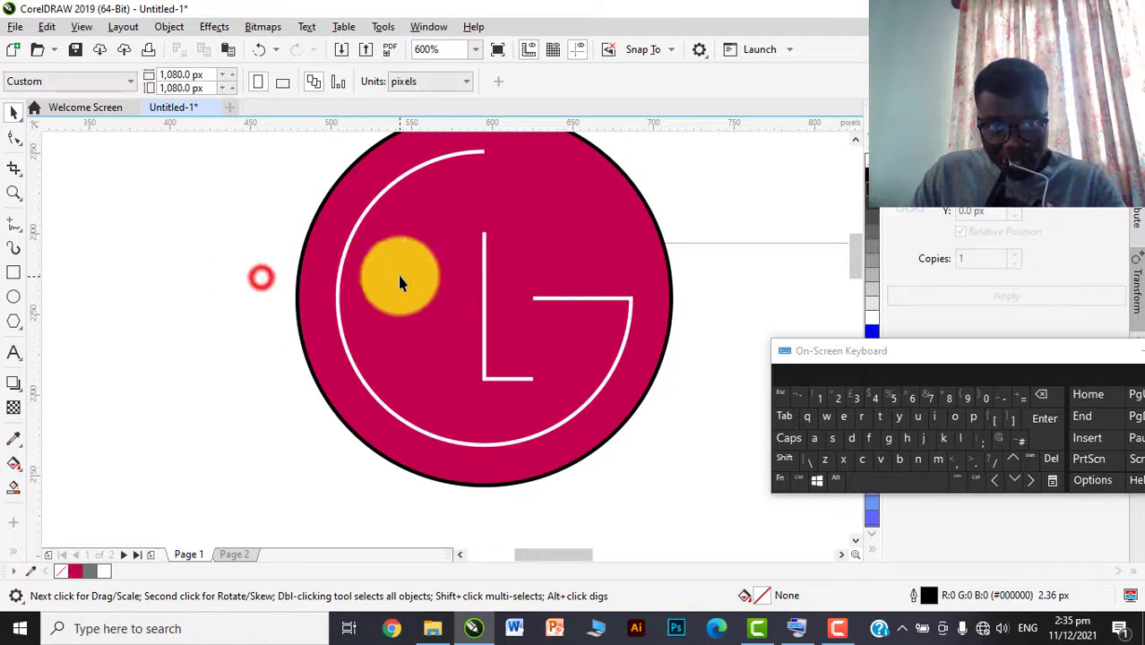
Step: Set the outline width of both the white G arc and the L piece to 10 px
{"action": "left_click", "coordinate": [341, 261]}
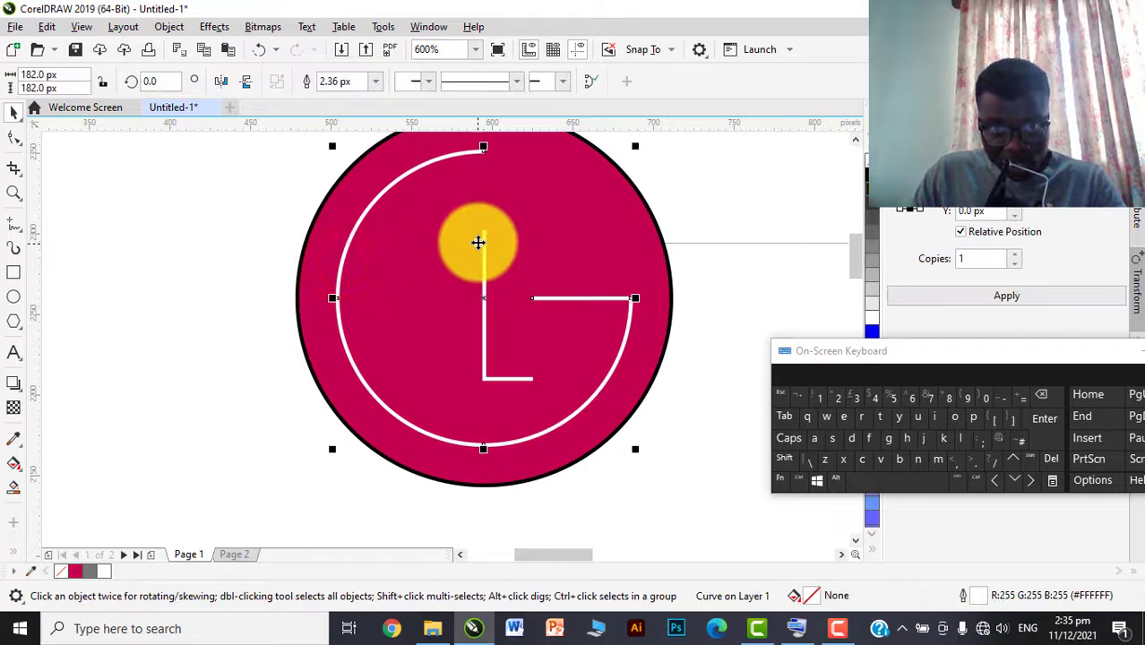
{"action": "scroll", "coordinate": [478, 242], "scroll_direction": "down", "scroll_amount": 2}
{"action": "mouse_move", "coordinate": [478, 196]}
{"action": "left_mouse_down"}
{"action": "mouse_move", "coordinate": [398, 206]}
{"action": "mouse_move", "coordinate": [467, 206]}
{"action": "left_mouse_up"}
{"action": "scroll", "coordinate": [468, 207], "scroll_direction": "up", "scroll_amount": 2}
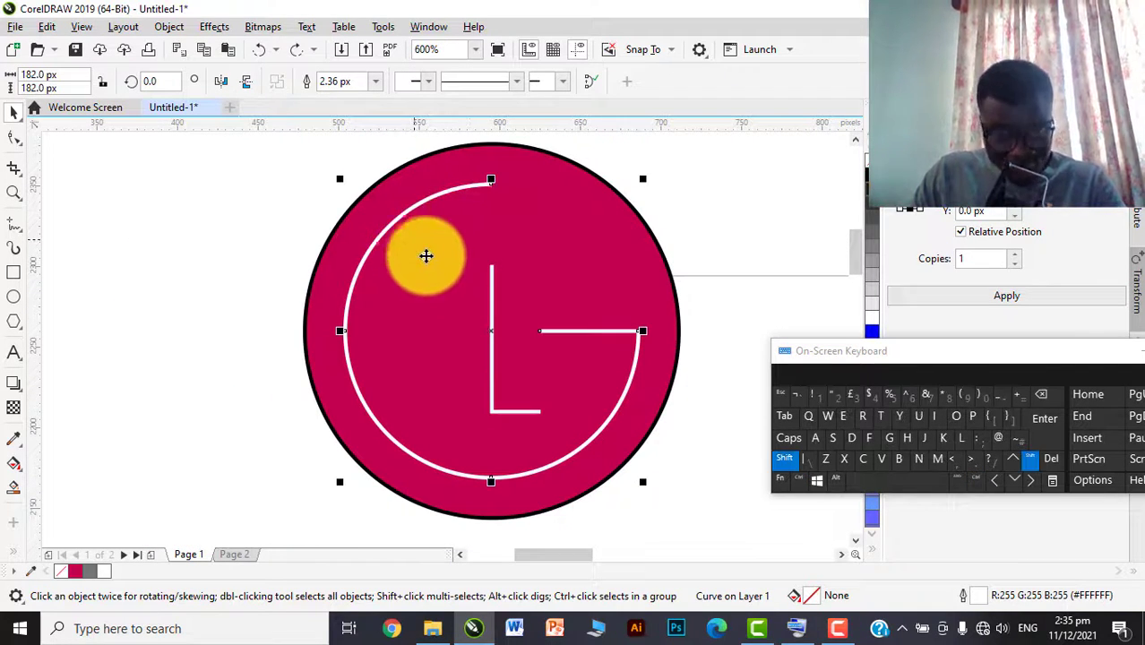
{"action": "left_click", "coordinate": [490, 285], "text": "shift"}
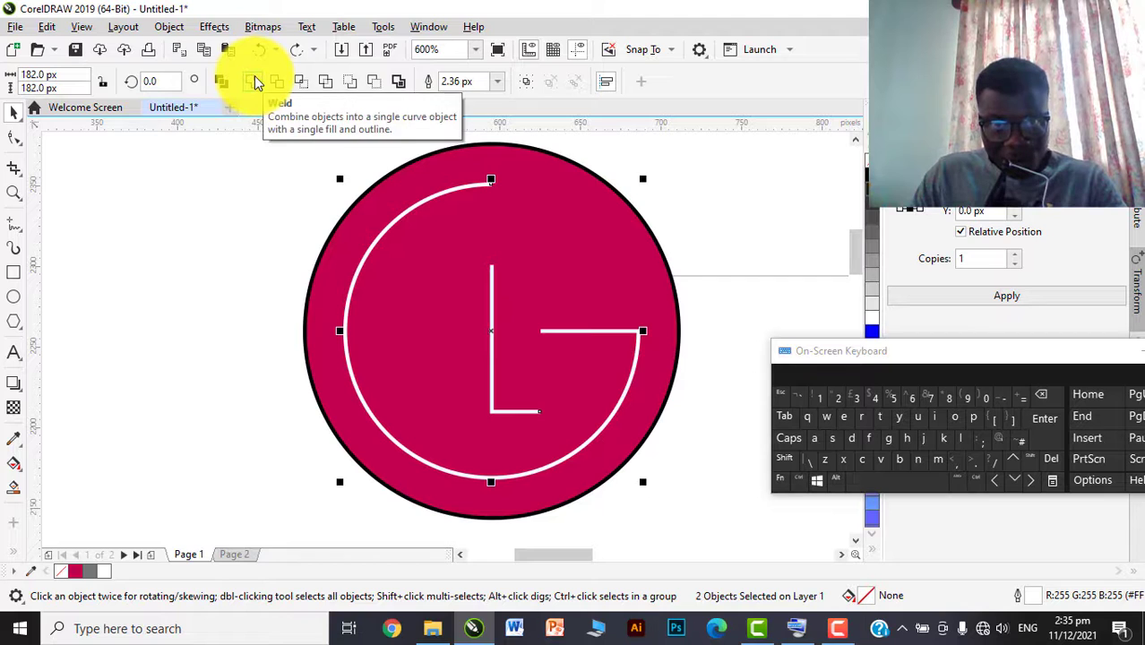
{"action": "left_click", "coordinate": [498, 82]}
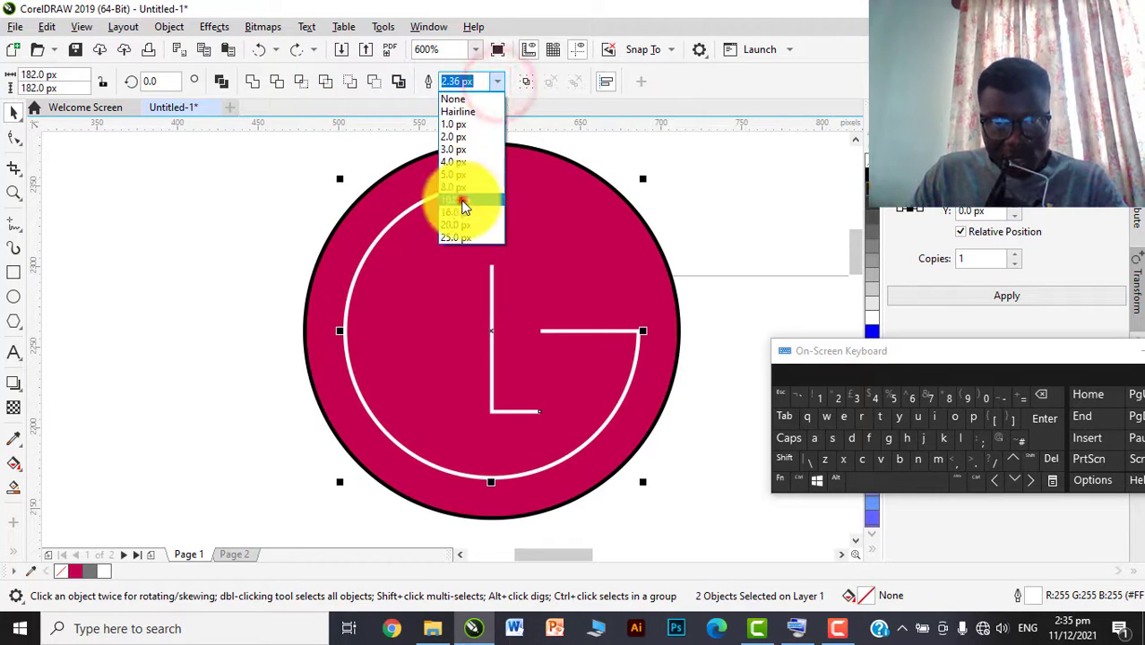
{"action": "left_click", "coordinate": [460, 200]}
{"action": "scroll", "coordinate": [503, 296], "scroll_direction": "down", "scroll_amount": 4}
{"action": "scroll", "coordinate": [515, 341], "scroll_direction": "up", "scroll_amount": 4}
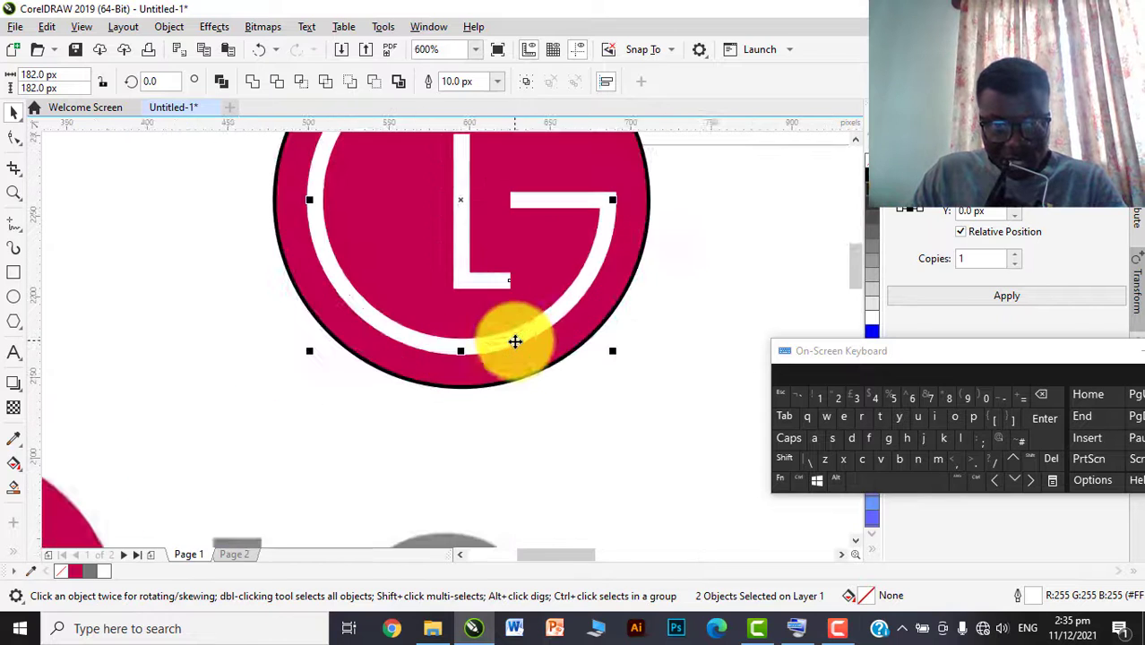
{"action": "scroll", "coordinate": [411, 401], "scroll_direction": "down", "scroll_amount": 2}
{"action": "left_click", "coordinate": [411, 401]}
{"action": "scroll", "coordinate": [524, 337], "scroll_direction": "up", "scroll_amount": 2}
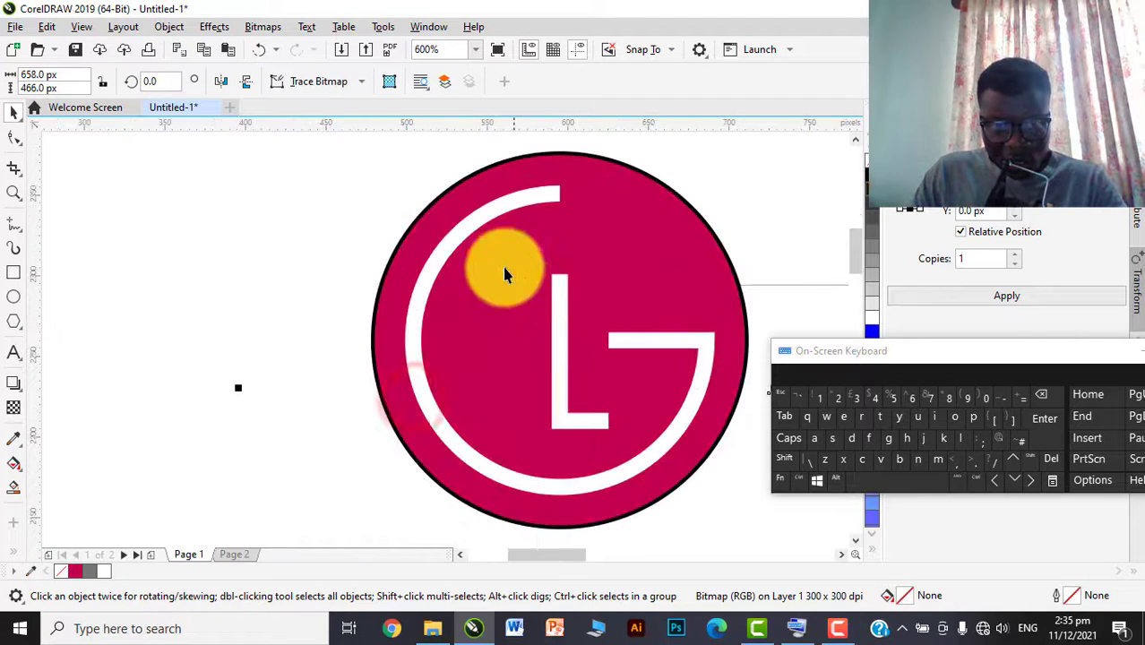
Step: Draw a circle about 25.5 px across beside the upper part of the L's stem and fill it white
{"action": "scroll", "coordinate": [505, 273], "scroll_direction": "down", "scroll_amount": 2}
{"action": "left_click", "coordinate": [14, 296]}
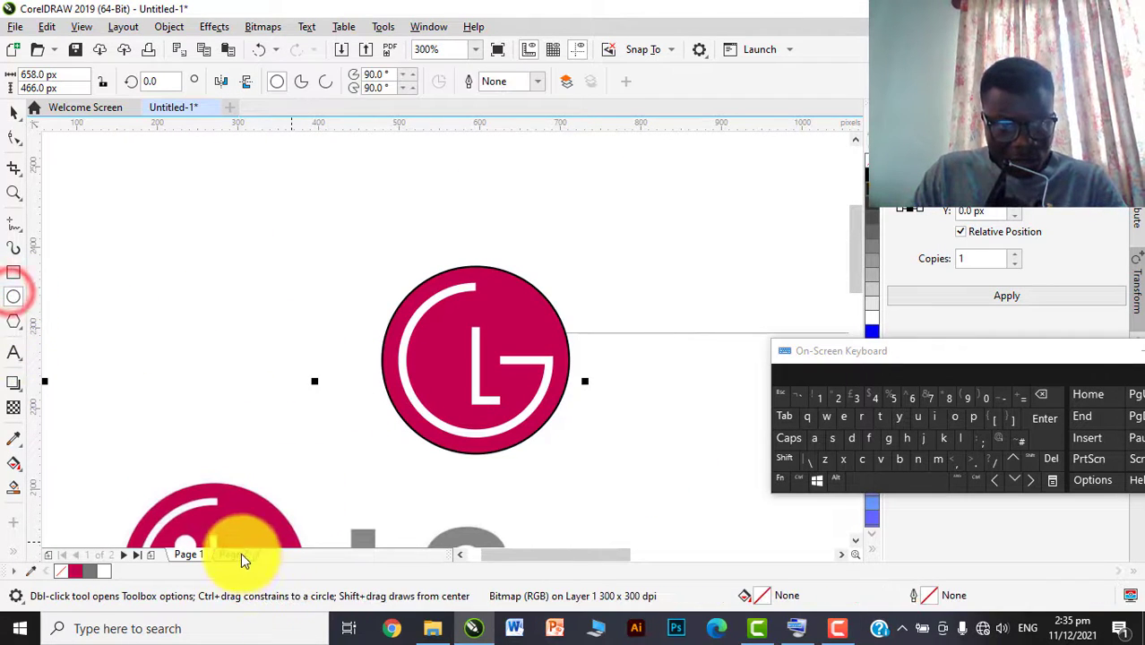
{"action": "scroll", "coordinate": [455, 360], "scroll_direction": "up", "scroll_amount": 6}
{"action": "scroll", "coordinate": [453, 331], "scroll_direction": "down", "scroll_amount": 4}
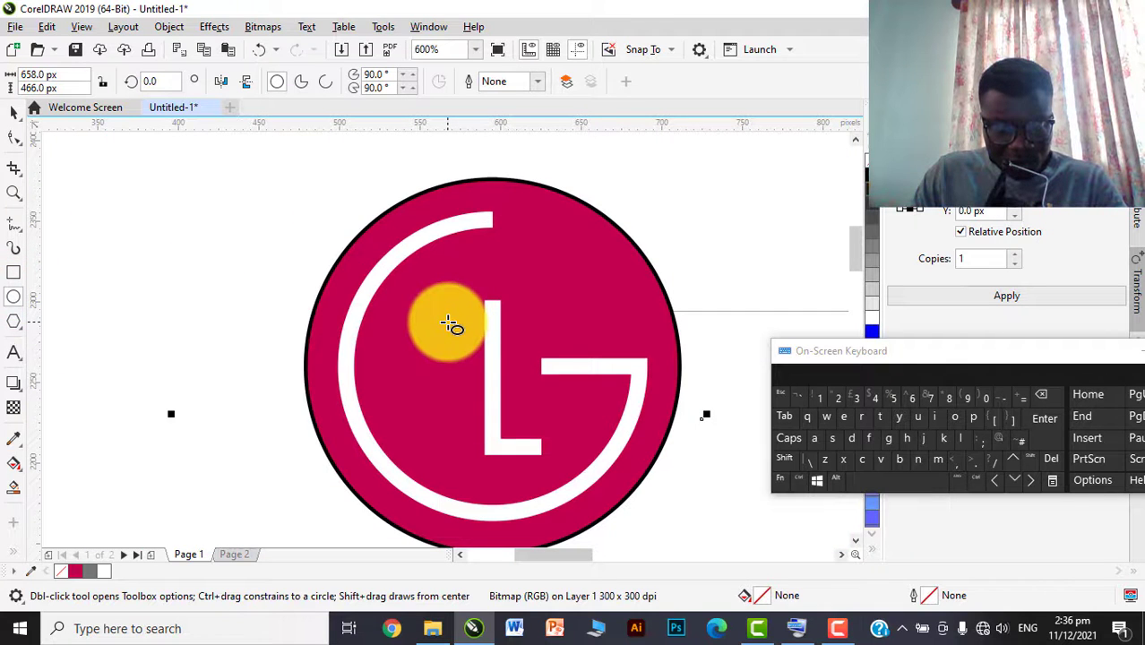
{"action": "mouse_move", "coordinate": [441, 317]}
{"action": "left_mouse_down"}
{"action": "mouse_move", "coordinate": [467, 374]}
{"action": "mouse_move", "coordinate": [493, 367]}
{"action": "left_mouse_up"}
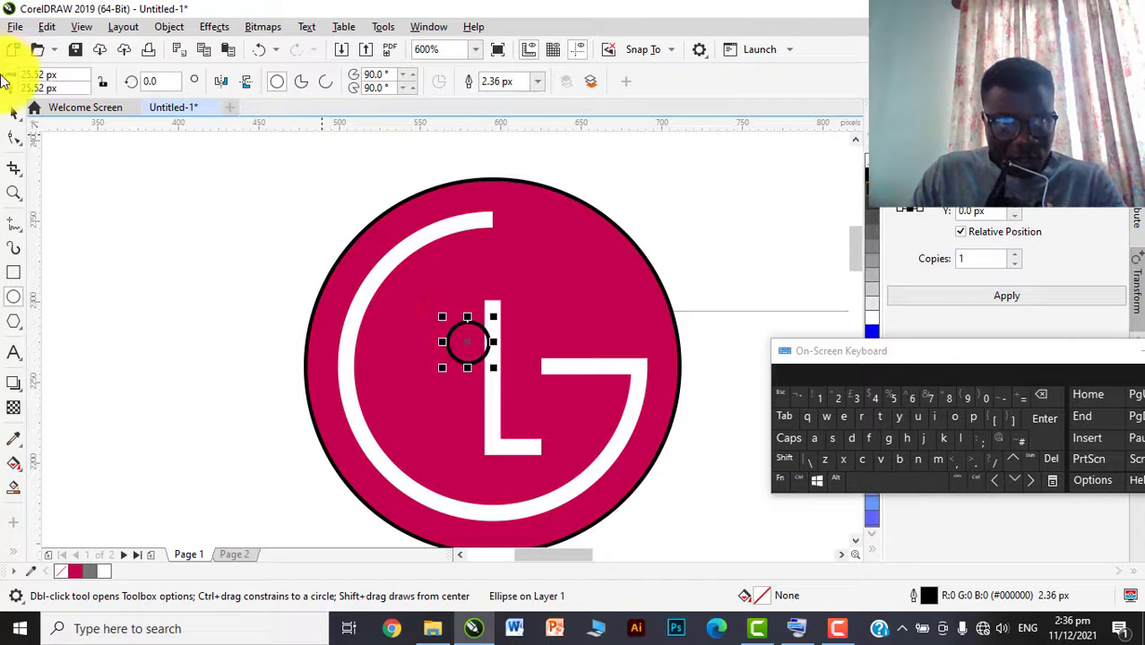
{"action": "left_click", "coordinate": [12, 112]}
{"action": "left_click", "coordinate": [871, 317]}
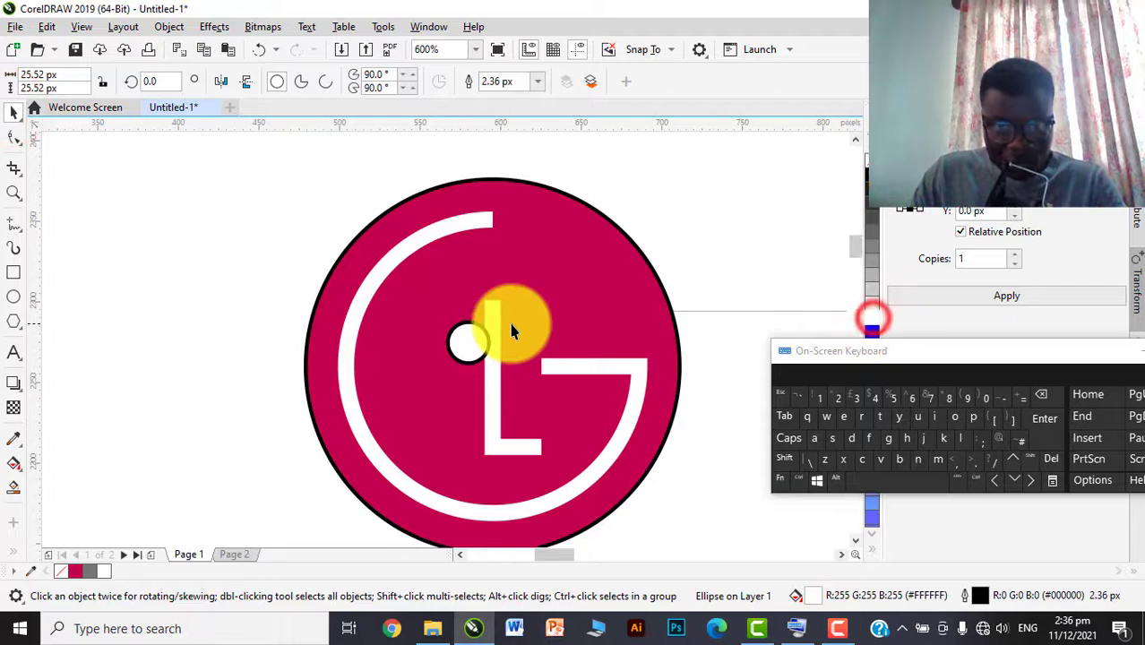
Step: Move the small white circle up and clear of the L's stem and remove its outline
{"action": "scroll", "coordinate": [502, 325], "scroll_direction": "up", "scroll_amount": 4}
{"action": "left_click_drag", "start_coordinate": [368, 371], "coordinate": [317, 275]}
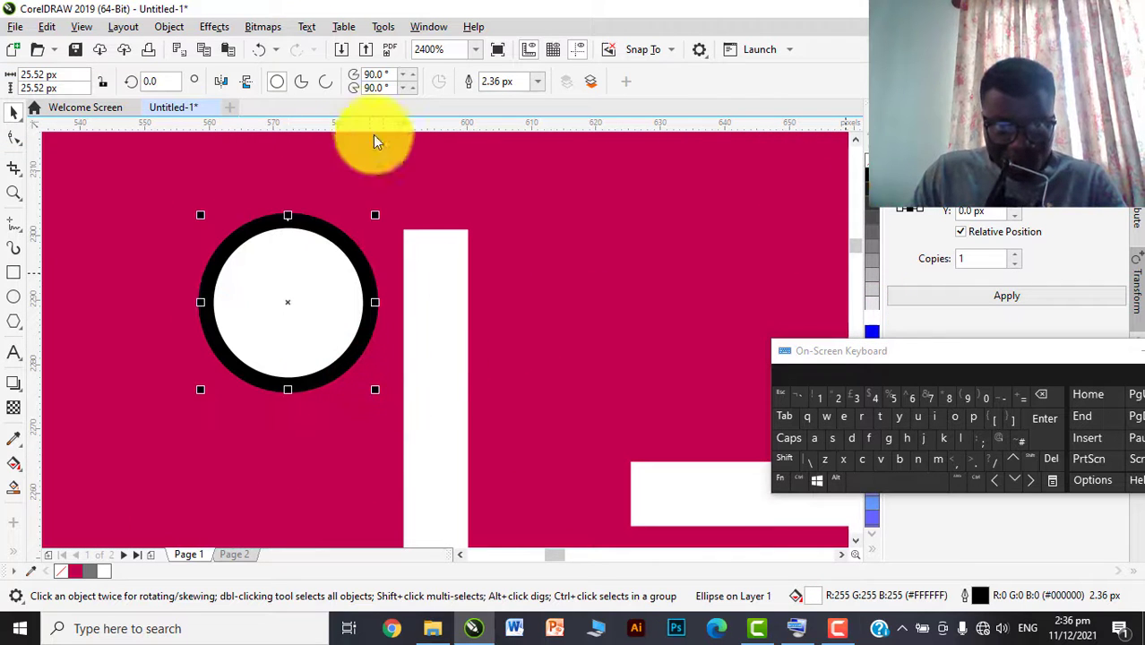
{"action": "scroll", "coordinate": [281, 230], "scroll_direction": "up", "scroll_amount": 2}
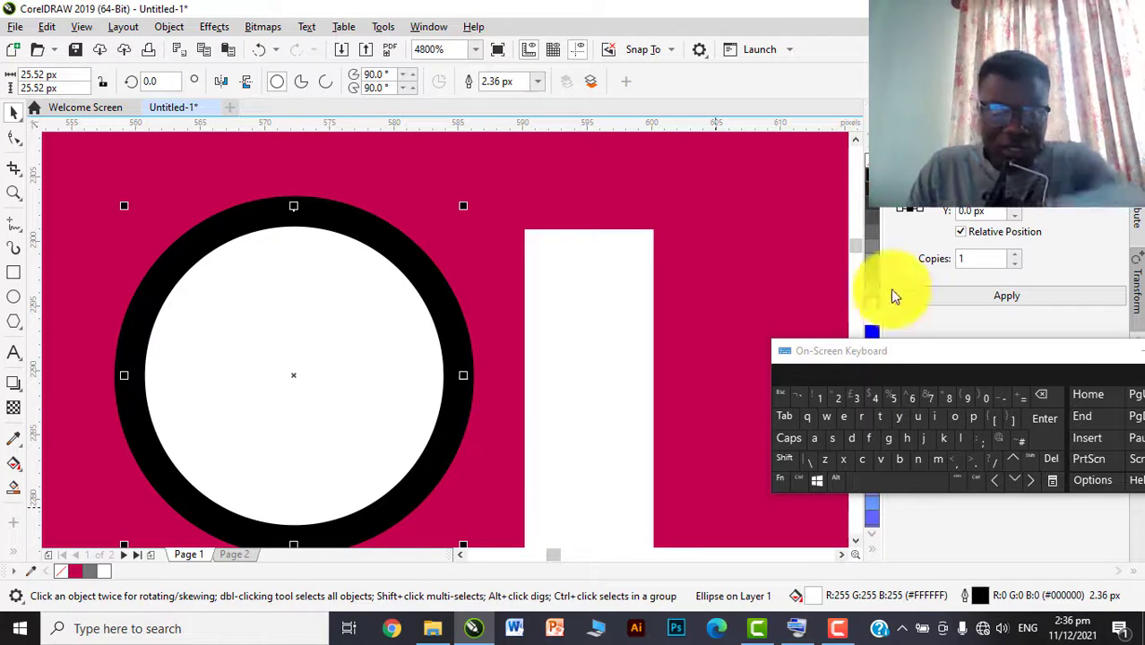
{"action": "right_click", "coordinate": [866, 158]}
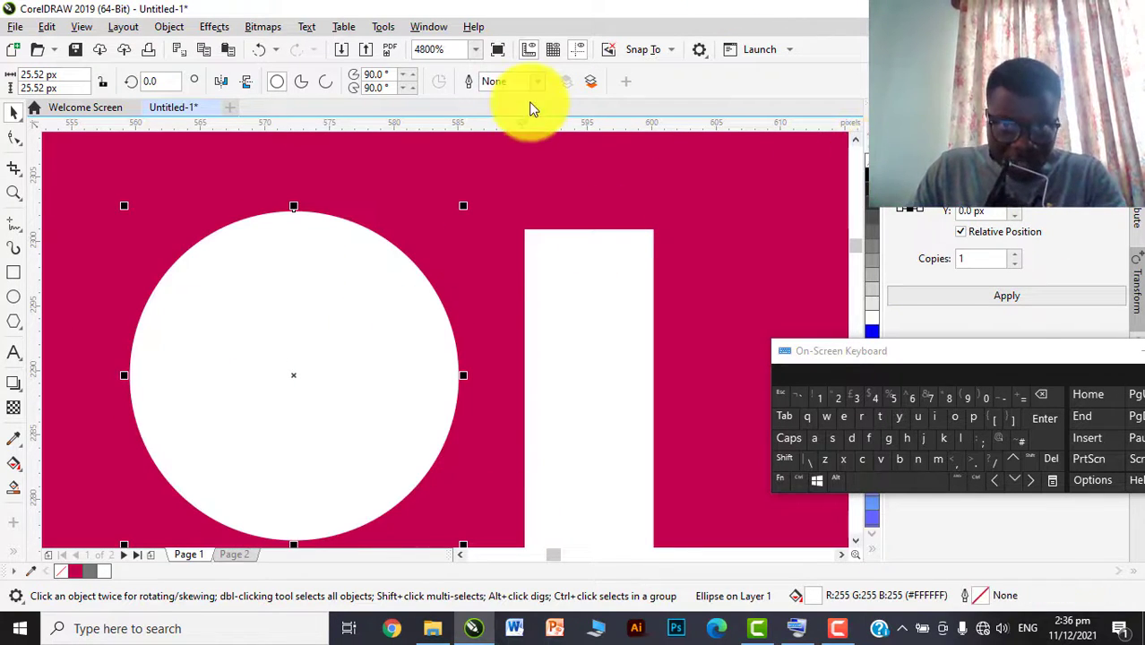
Step: Place a horizontal guideline at the top of the L's stem and align the white dot's upper edge to it
{"action": "left_click_drag", "start_coordinate": [509, 120], "coordinate": [504, 238]}
{"action": "left_click_drag", "start_coordinate": [357, 298], "coordinate": [345, 348]}
{"action": "scroll", "coordinate": [446, 285], "scroll_direction": "down", "scroll_amount": 2}
{"action": "scroll", "coordinate": [452, 296], "scroll_direction": "down", "scroll_amount": 2}
{"action": "left_click", "coordinate": [205, 235]}
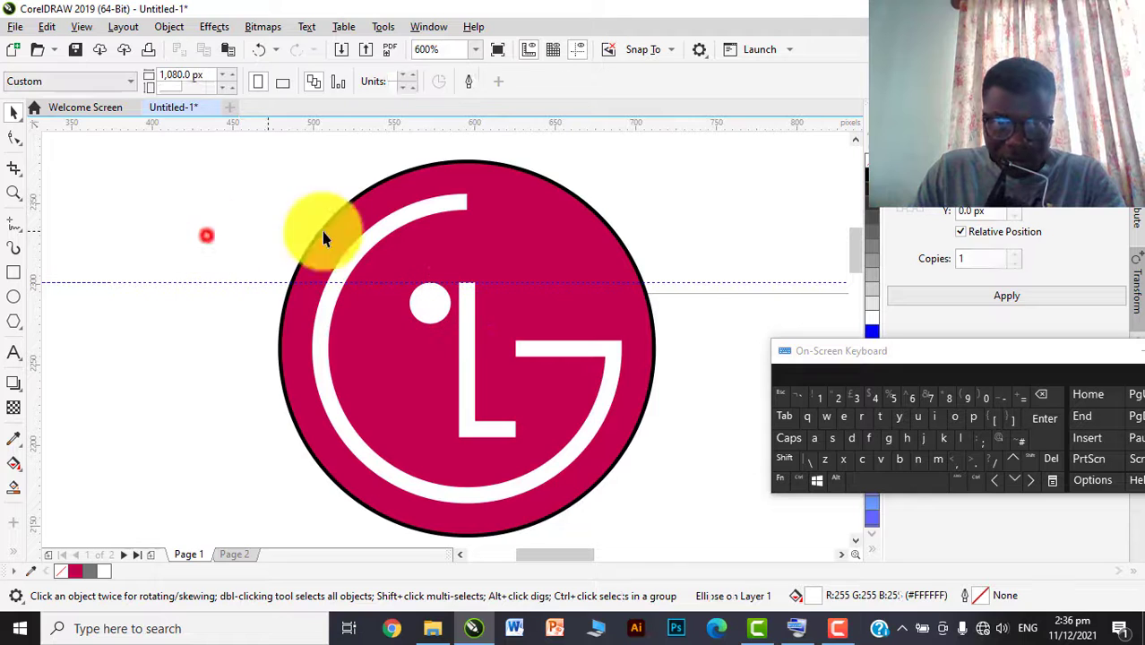
Step: Remove the black outline from the large red emblem circle
{"action": "scroll", "coordinate": [506, 241], "scroll_direction": "down", "scroll_amount": 3}
{"action": "left_click", "coordinate": [507, 233]}
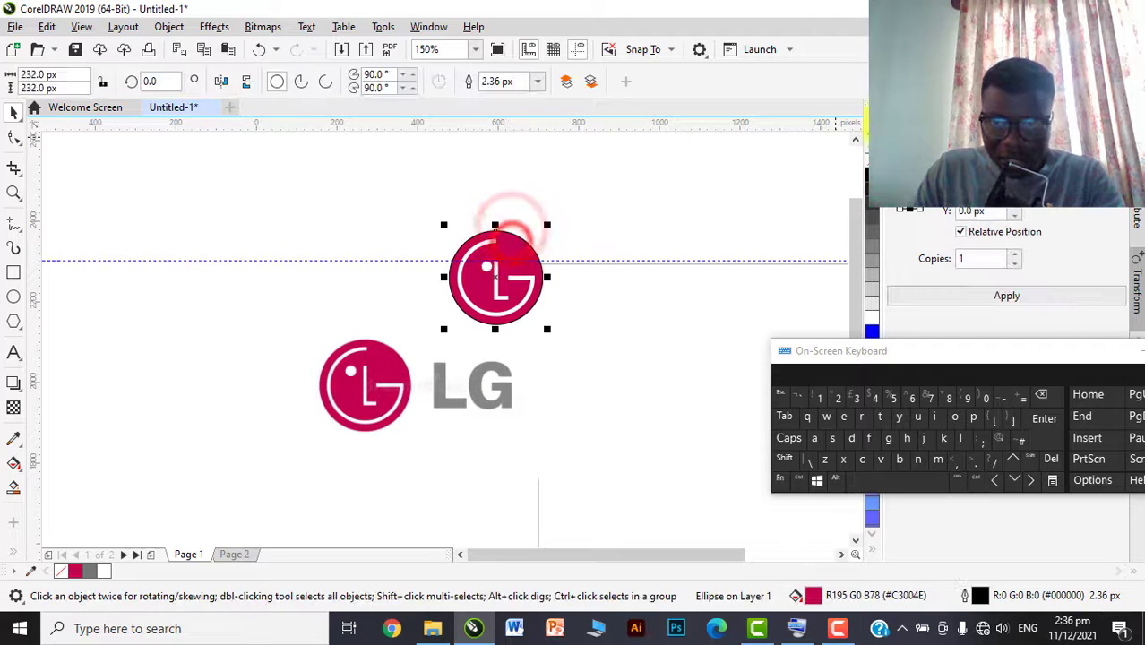
{"action": "left_click", "coordinate": [683, 225]}
{"action": "scroll", "coordinate": [509, 295], "scroll_direction": "up", "scroll_amount": 4}
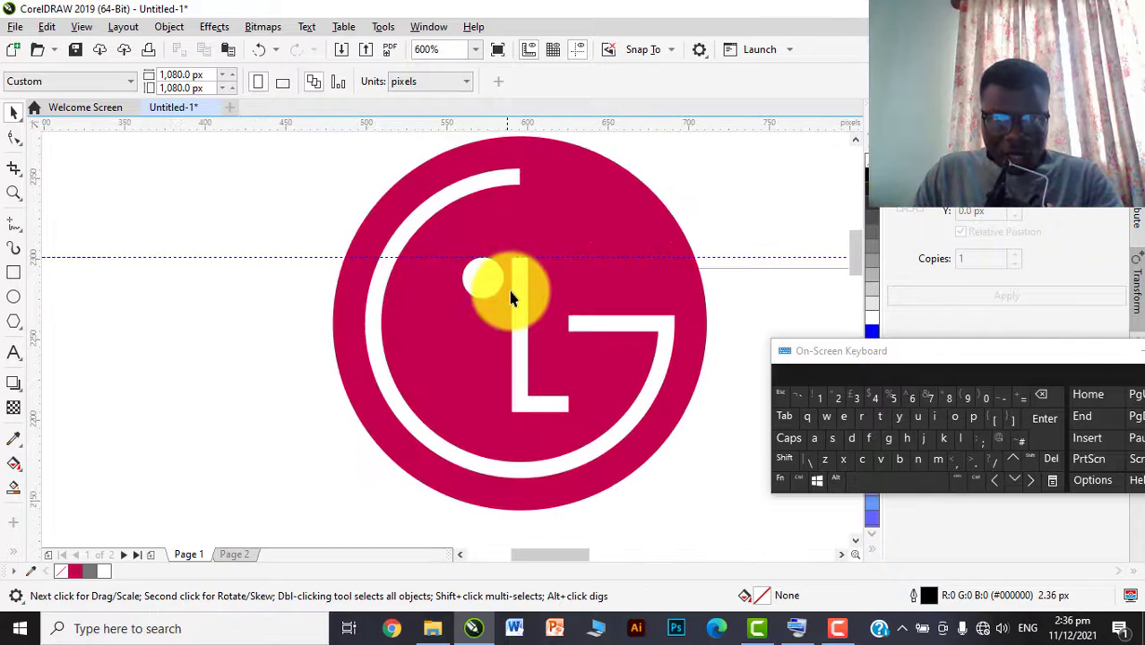
Step: Shift the white dot slightly down and away from the L's stem to match its spacing in the reference emblem
{"action": "scroll", "coordinate": [484, 361], "scroll_direction": "down", "scroll_amount": 3}
{"action": "scroll", "coordinate": [378, 408], "scroll_direction": "up", "scroll_amount": 2}
{"action": "scroll", "coordinate": [378, 403], "scroll_direction": "up", "scroll_amount": 2}
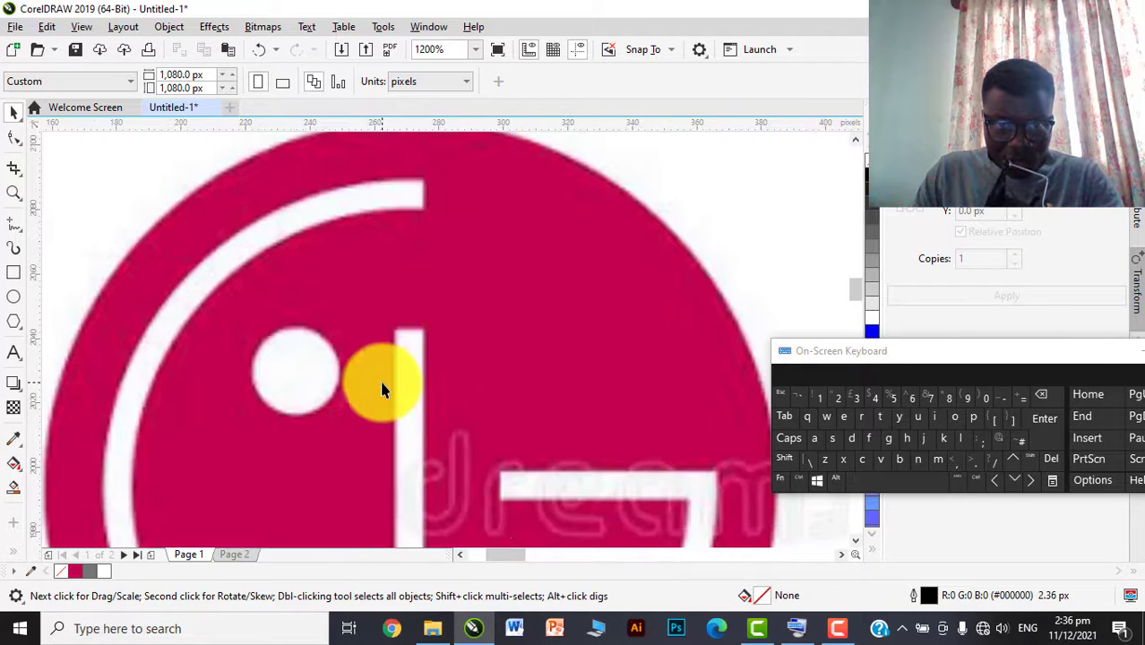
{"action": "scroll", "coordinate": [367, 387], "scroll_direction": "down", "scroll_amount": 1}
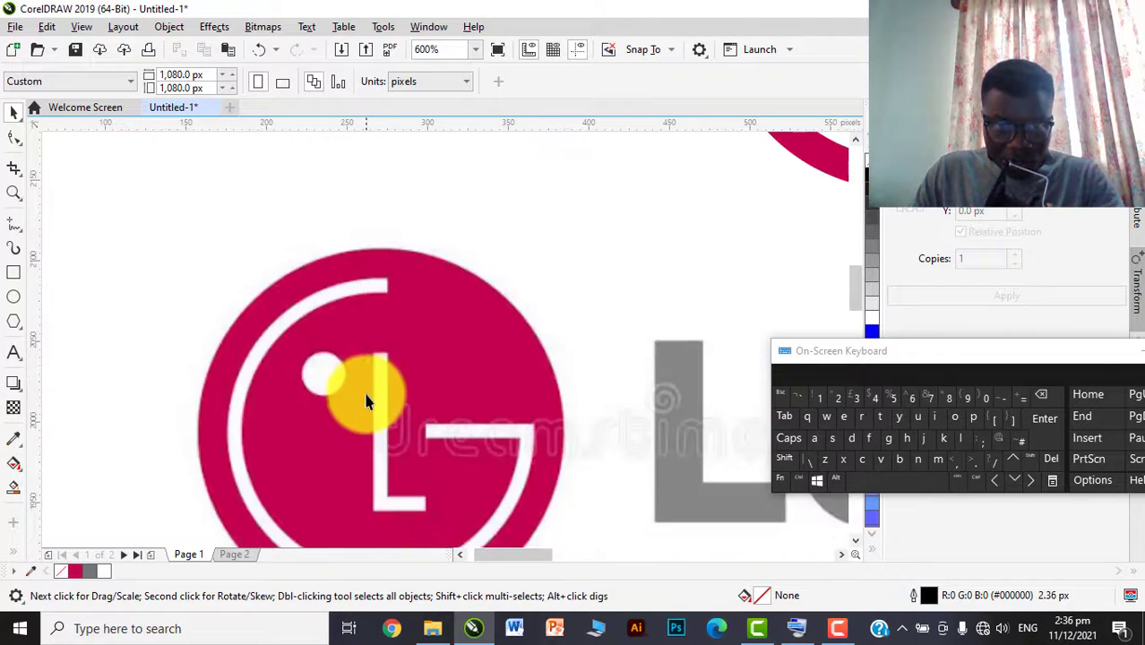
{"action": "scroll", "coordinate": [362, 383], "scroll_direction": "up", "scroll_amount": 1}
{"action": "scroll", "coordinate": [349, 353], "scroll_direction": "down", "scroll_amount": 2}
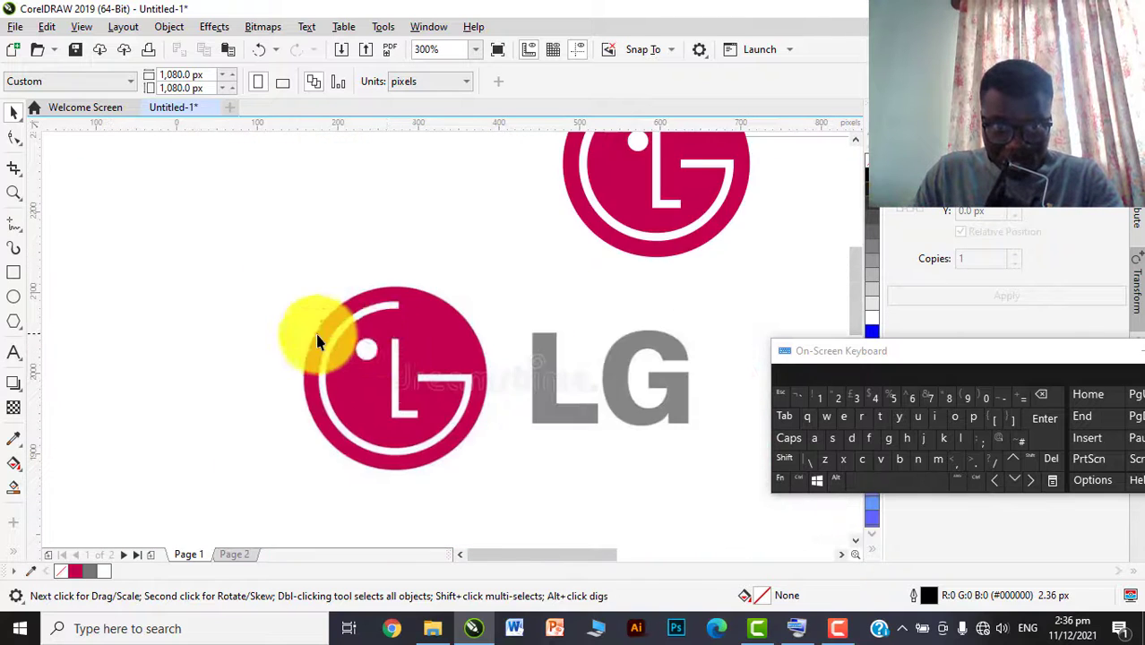
{"action": "scroll", "coordinate": [491, 238], "scroll_direction": "down", "scroll_amount": 1}
{"action": "scroll", "coordinate": [484, 250], "scroll_direction": "up", "scroll_amount": 3}
{"action": "left_click", "coordinate": [492, 208]}
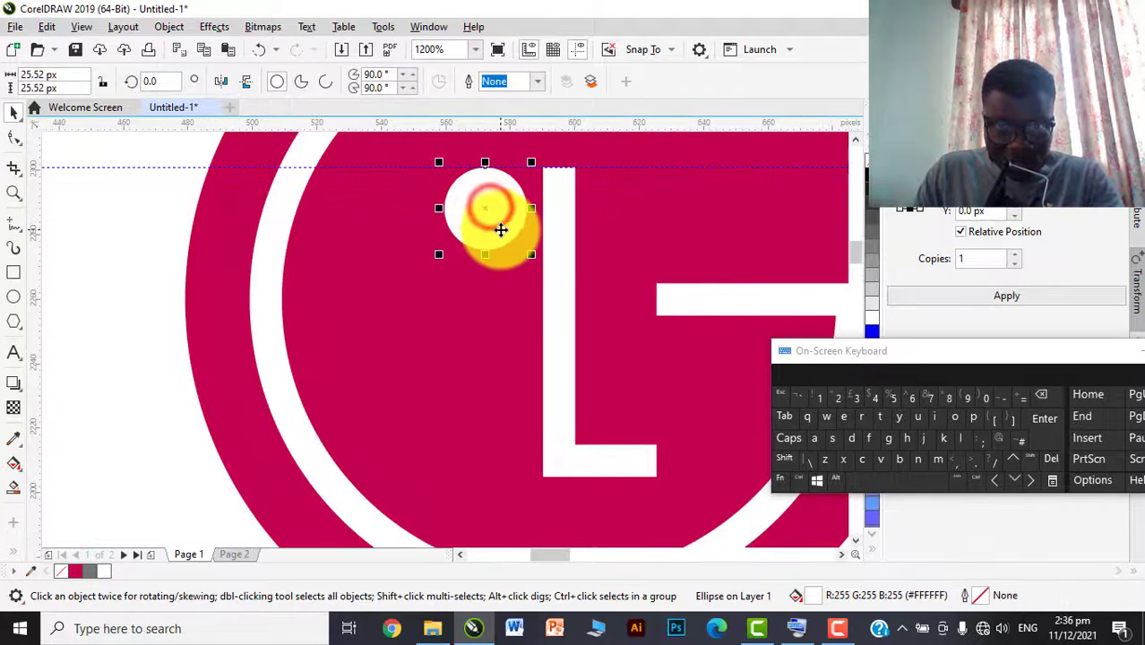
{"action": "mouse_move", "coordinate": [481, 231]}
{"action": "left_mouse_down"}
{"action": "mouse_move", "coordinate": [457, 254]}
{"action": "mouse_move", "coordinate": [466, 247]}
{"action": "left_mouse_up"}
{"action": "scroll", "coordinate": [466, 248], "scroll_direction": "down", "scroll_amount": 4}
{"action": "left_click", "coordinate": [299, 257]}
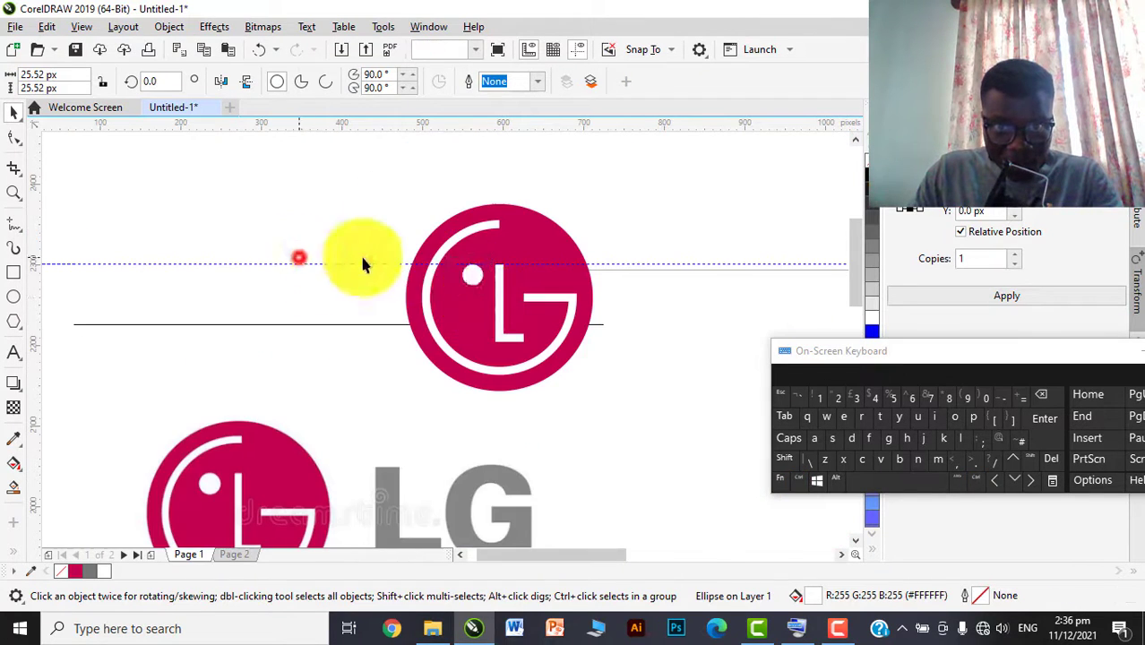
Step: Move the reference bitmap farther left, away from the redrawn emblem
{"action": "scroll", "coordinate": [545, 264], "scroll_direction": "up", "scroll_amount": 1}
{"action": "scroll", "coordinate": [519, 301], "scroll_direction": "down", "scroll_amount": 2}
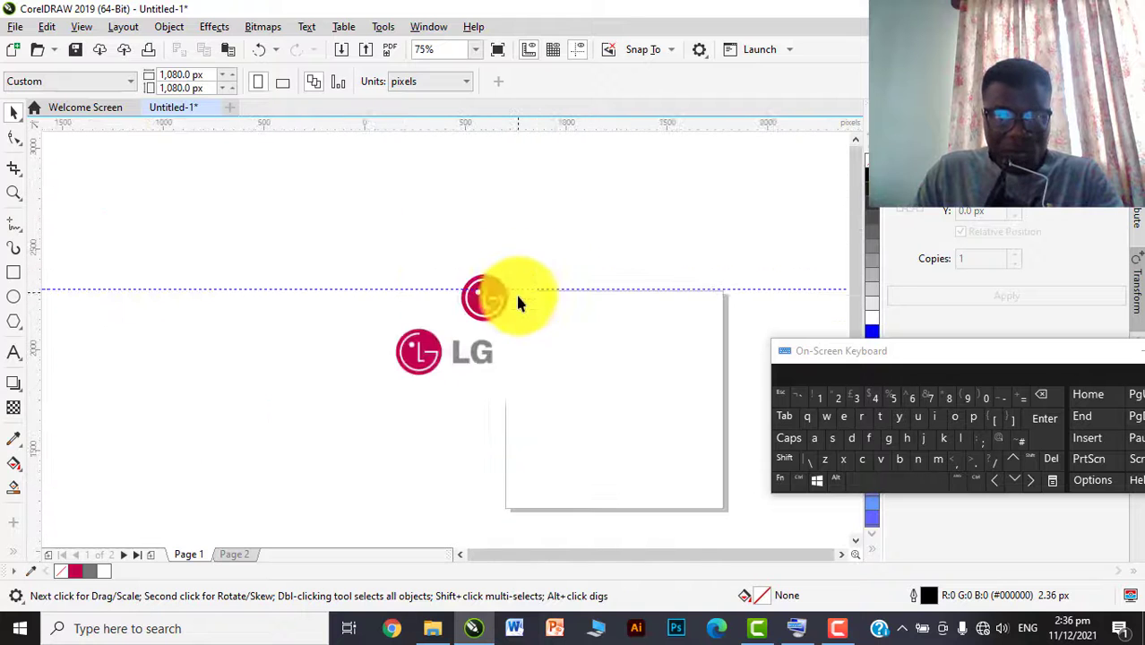
{"action": "scroll", "coordinate": [475, 334], "scroll_direction": "up", "scroll_amount": 1}
{"action": "scroll", "coordinate": [471, 327], "scroll_direction": "up", "scroll_amount": 1}
{"action": "left_click_drag", "start_coordinate": [483, 409], "coordinate": [408, 381]}
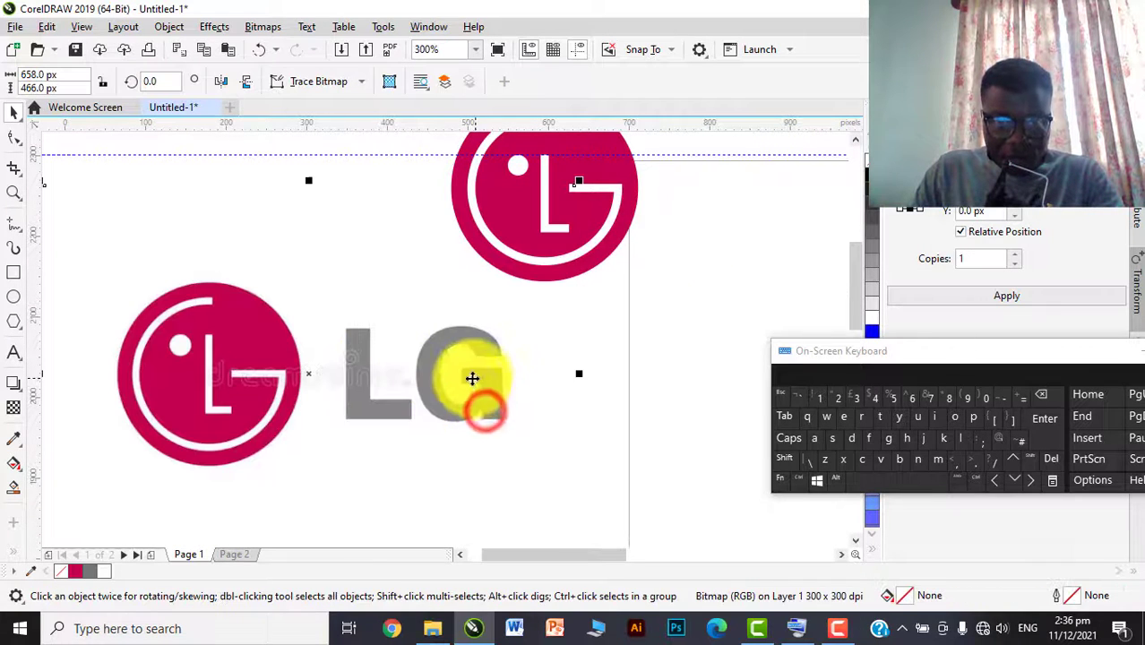
{"action": "scroll", "coordinate": [391, 392], "scroll_direction": "down", "scroll_amount": 3}
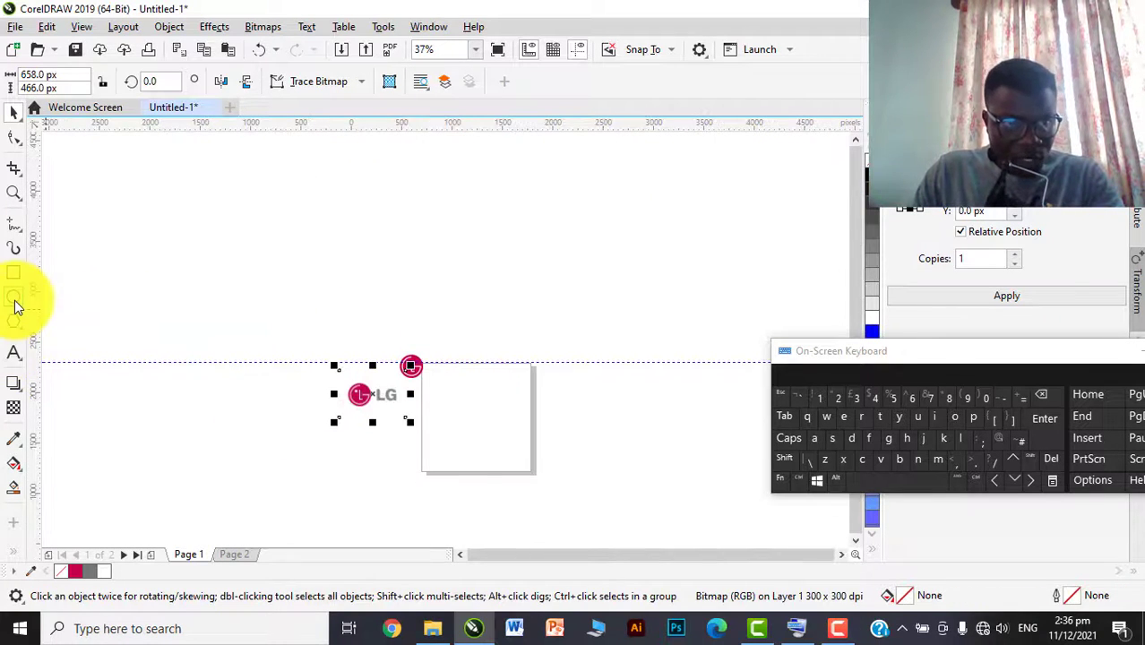
Step: Add the artistic text "LG" in capitals to the right of the redrawn emblem
{"action": "left_click", "coordinate": [16, 355]}
{"action": "scroll", "coordinate": [447, 384], "scroll_direction": "up", "scroll_amount": 2}
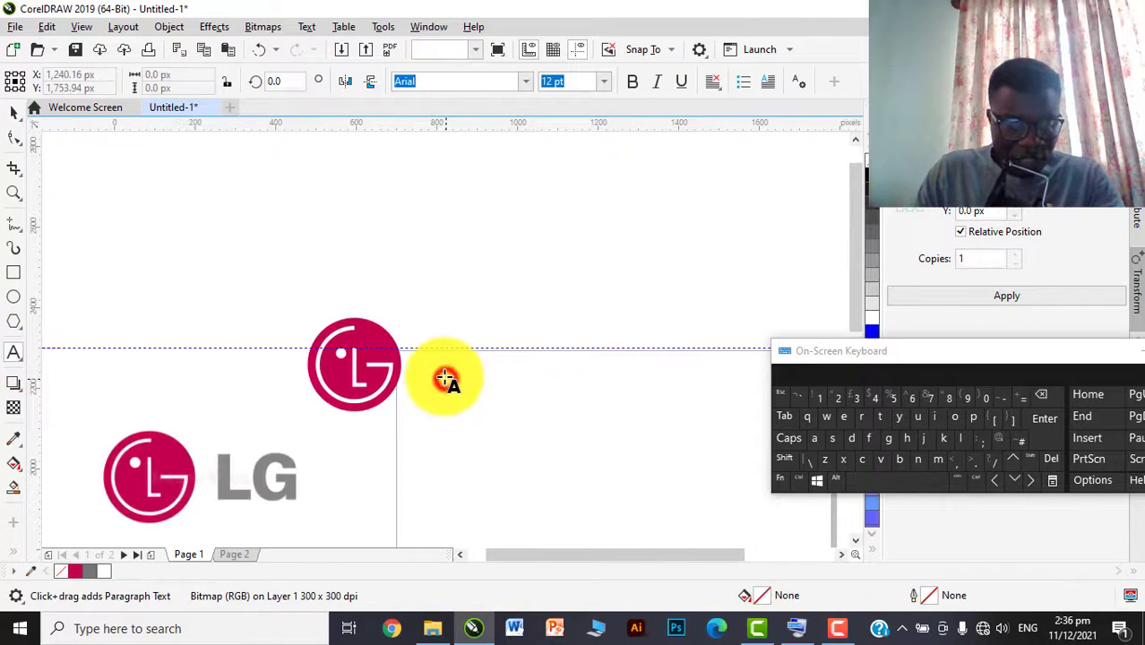
{"action": "left_click", "coordinate": [446, 376]}
{"action": "key", "text": "Caps_Lock"}
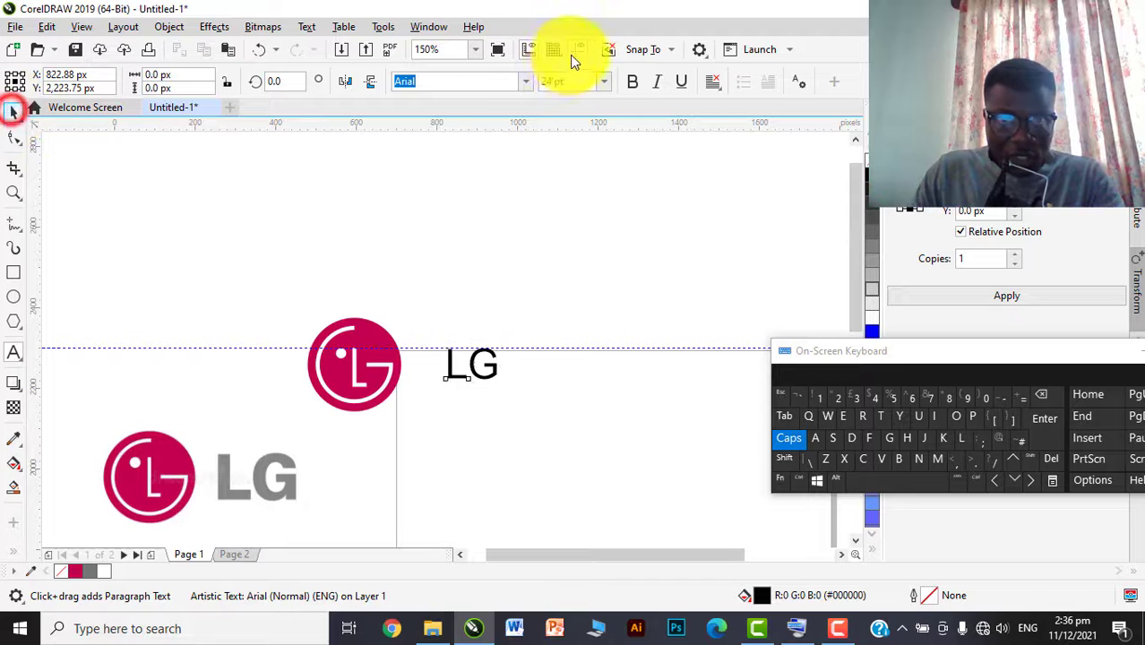
{"action": "key", "text": "ctrl+space"}
Step: Try Monument Extended on the LG text, then set its font to Monument Grotesk in bold
{"action": "left_click", "coordinate": [525, 81]}
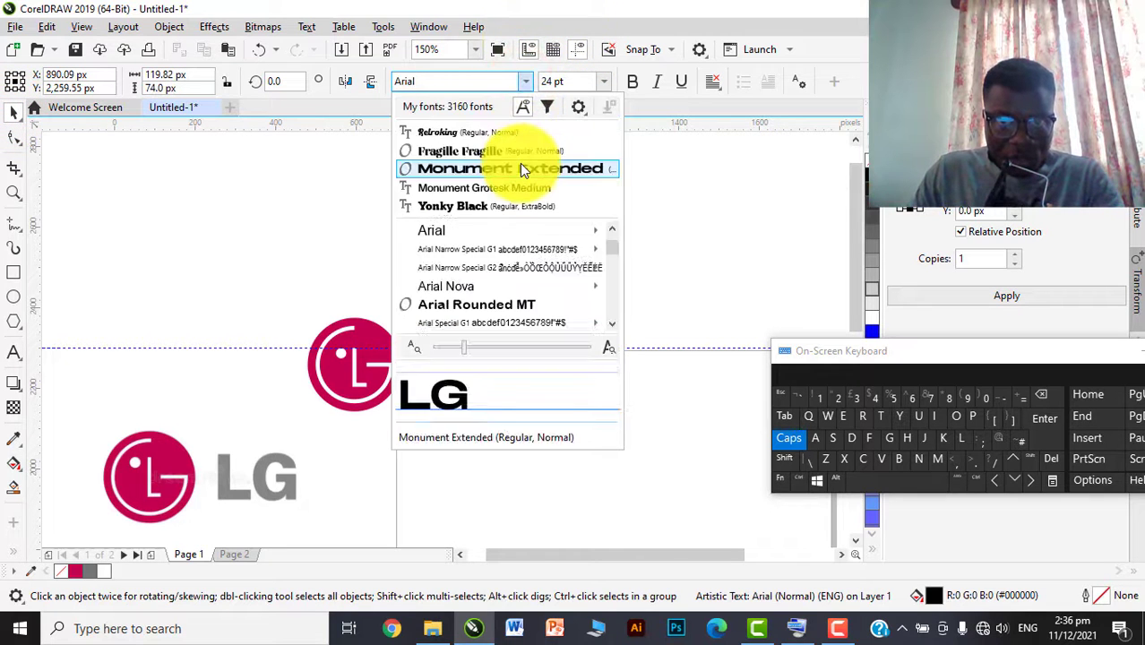
{"action": "left_click", "coordinate": [521, 167]}
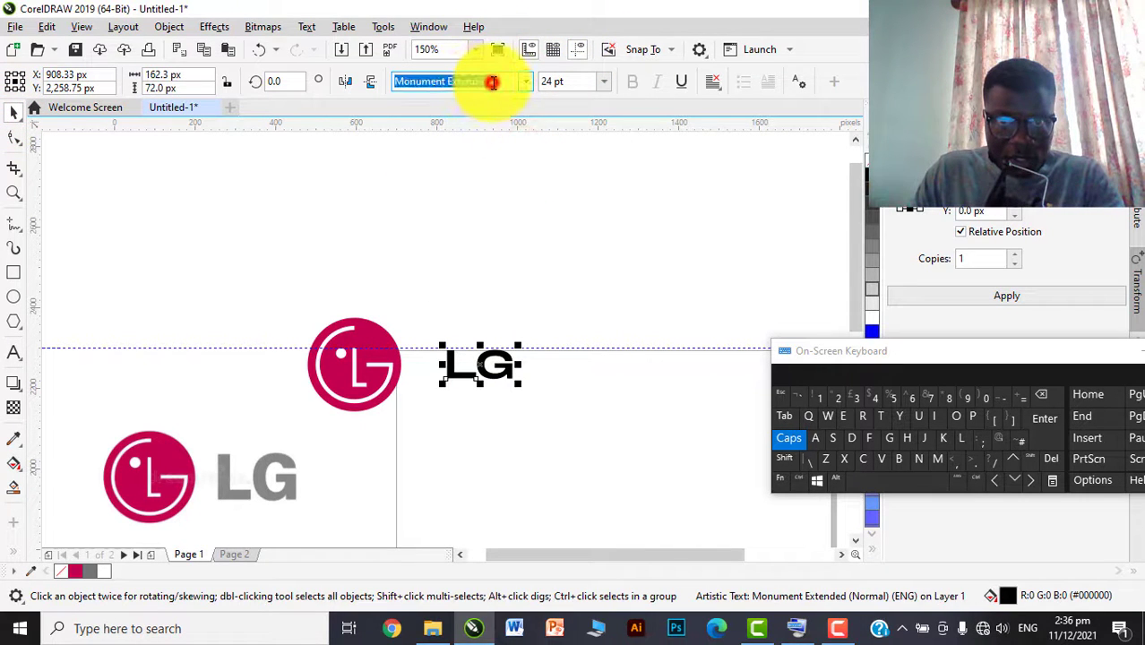
{"action": "left_click", "coordinate": [492, 82]}
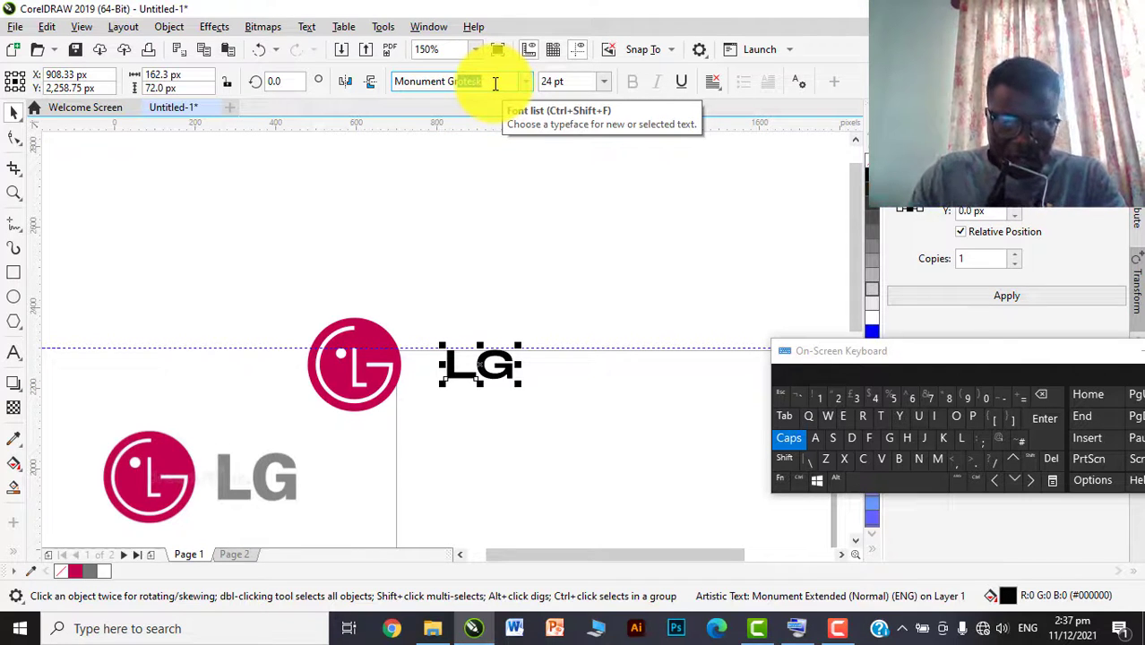
{"action": "type", "text": "G"}
{"action": "key", "text": "Return"}
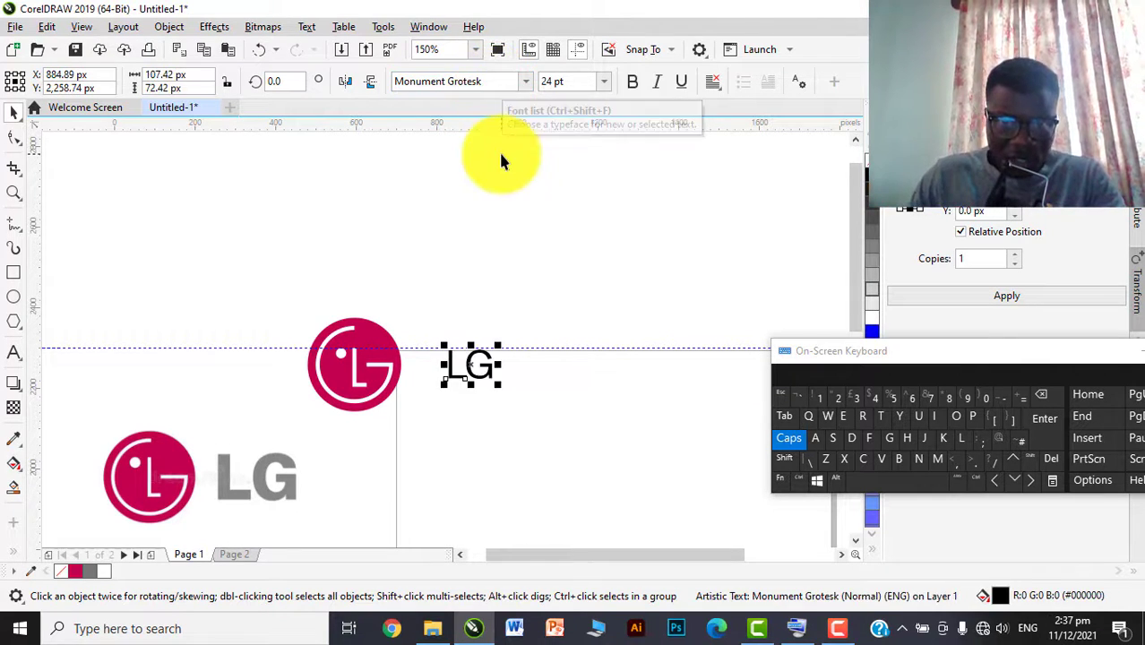
{"action": "left_click", "coordinate": [633, 82]}
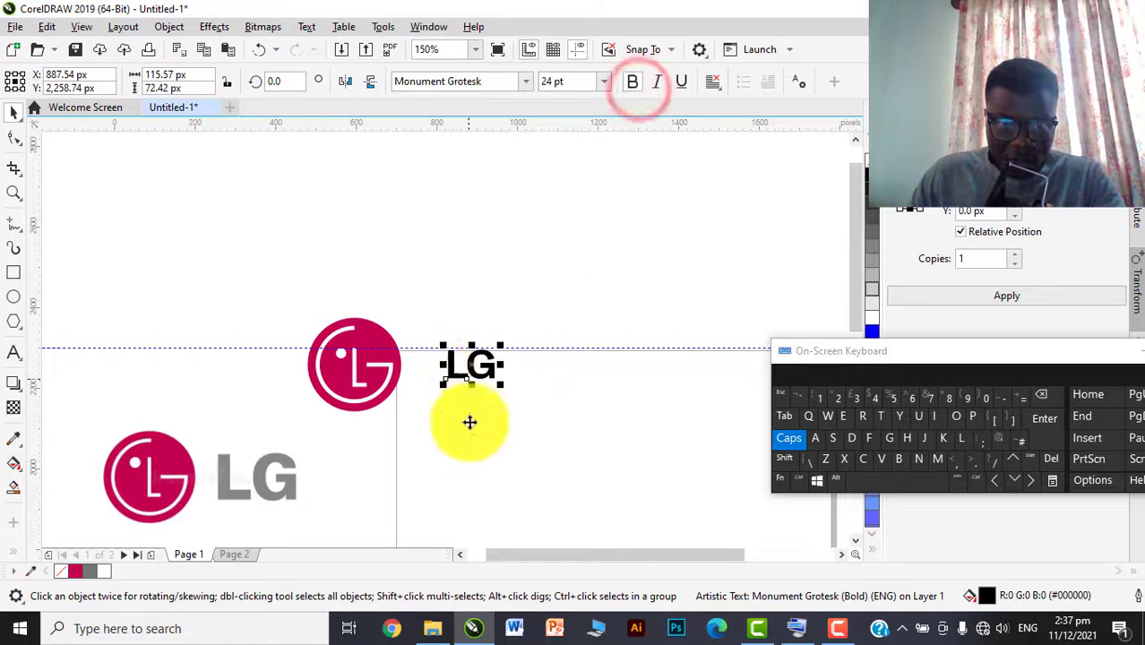
Step: Enlarge the LG text proportionally about its centre to about 229 px wide and 144 px high
{"action": "scroll", "coordinate": [440, 378], "scroll_direction": "up", "scroll_amount": 2}
{"action": "scroll", "coordinate": [524, 333], "scroll_direction": "down", "scroll_amount": 3}
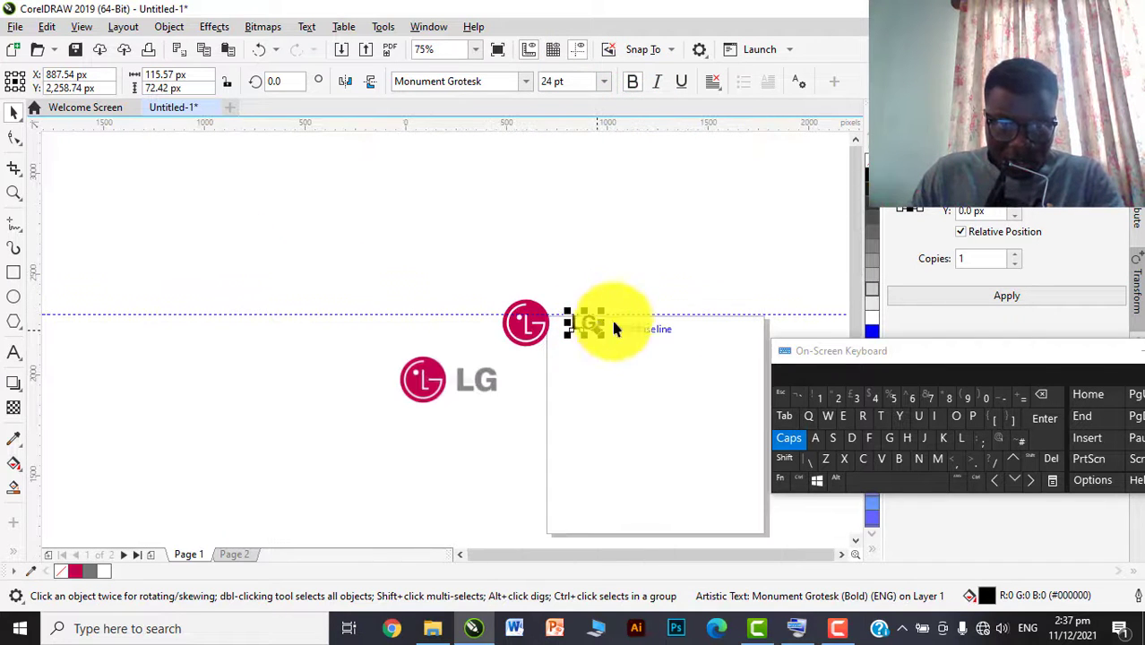
{"action": "scroll", "coordinate": [506, 387], "scroll_direction": "up", "scroll_amount": 2}
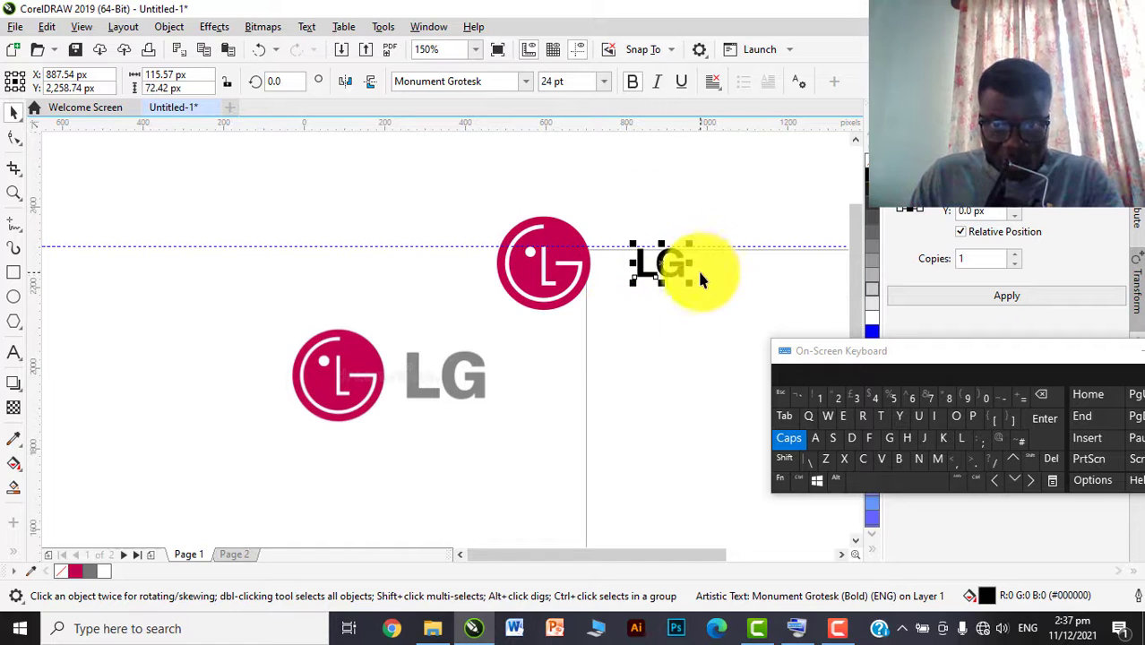
{"action": "scroll", "coordinate": [724, 275], "scroll_direction": "up", "scroll_amount": 2}
{"action": "scroll", "coordinate": [647, 267], "scroll_direction": "down", "scroll_amount": 2}
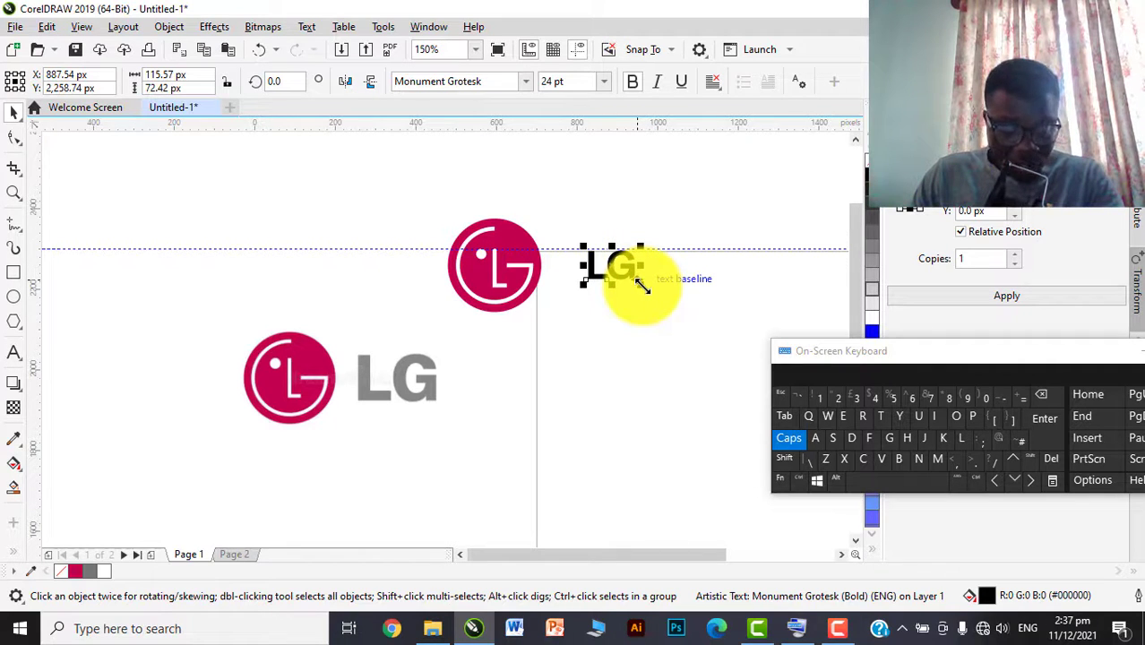
{"action": "left_click_drag", "start_coordinate": [642, 285], "coordinate": [662, 302]}
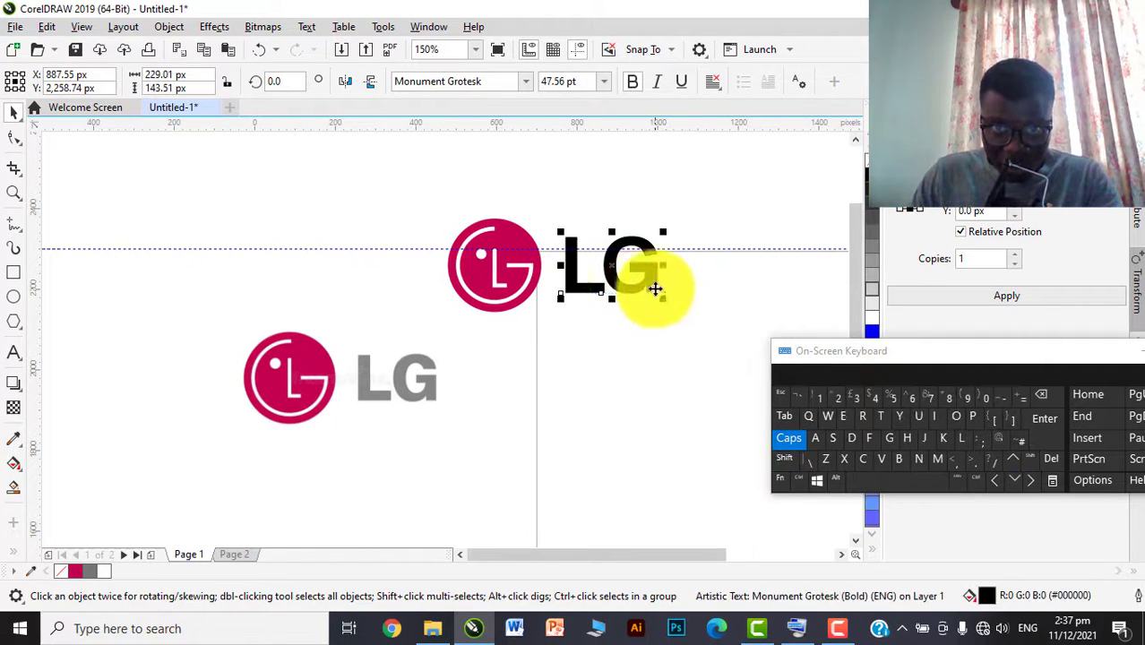
Step: Scale the LG text down to about 209 px wide and shift it slightly closer to the redrawn emblem
{"action": "scroll", "coordinate": [654, 288], "scroll_direction": "up", "scroll_amount": 2}
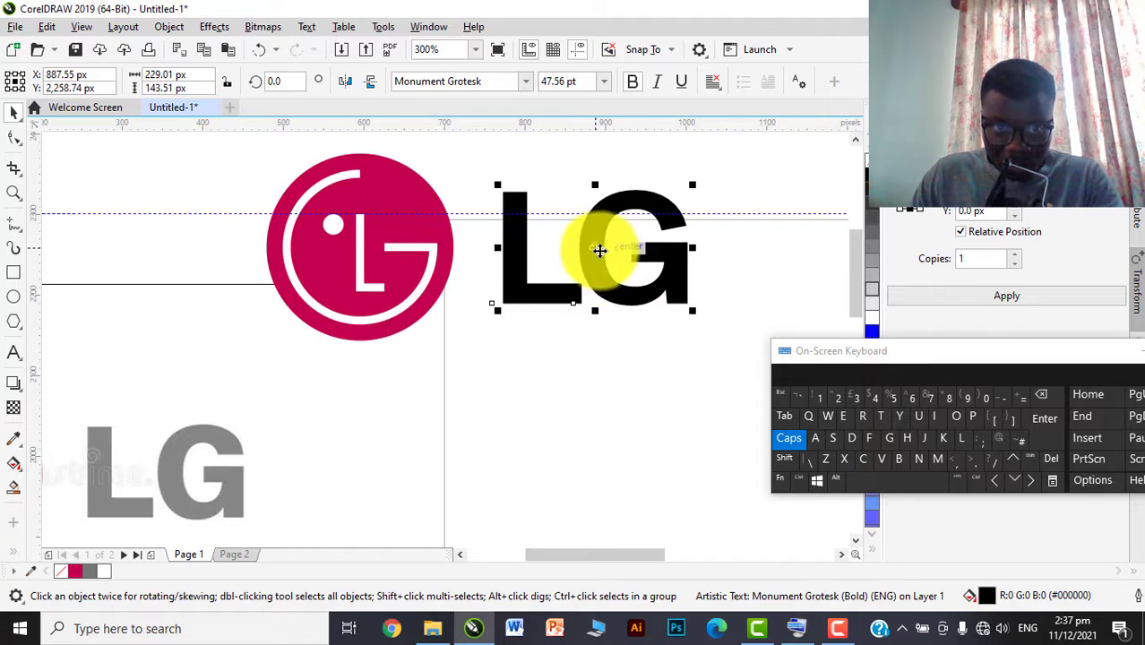
{"action": "scroll", "coordinate": [599, 250], "scroll_direction": "down", "scroll_amount": 2}
{"action": "scroll", "coordinate": [606, 248], "scroll_direction": "up", "scroll_amount": 2}
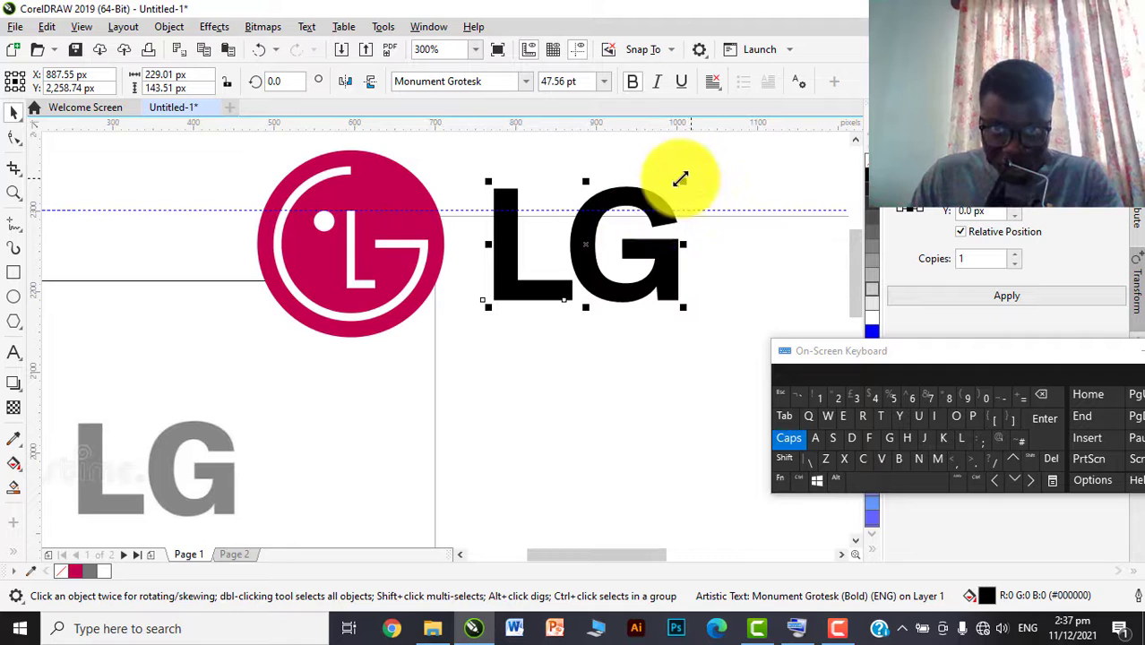
{"action": "scroll", "coordinate": [687, 179], "scroll_direction": "down", "scroll_amount": 2}
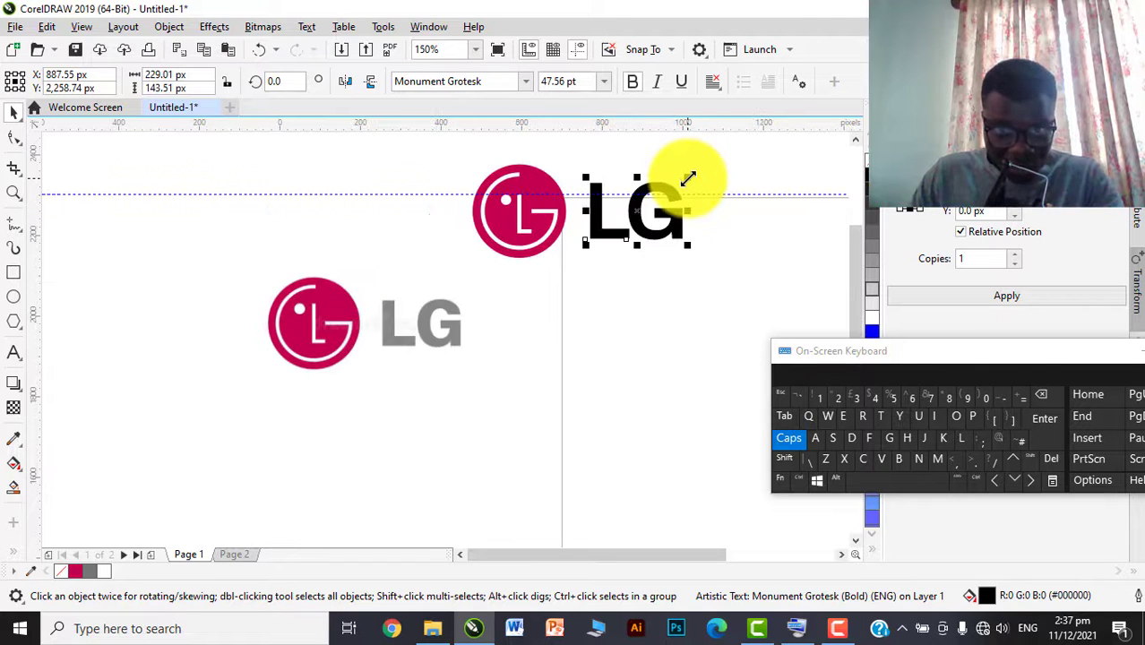
{"action": "scroll", "coordinate": [687, 178], "scroll_direction": "up", "scroll_amount": 2}
{"action": "scroll", "coordinate": [678, 186], "scroll_direction": "down", "scroll_amount": 2}
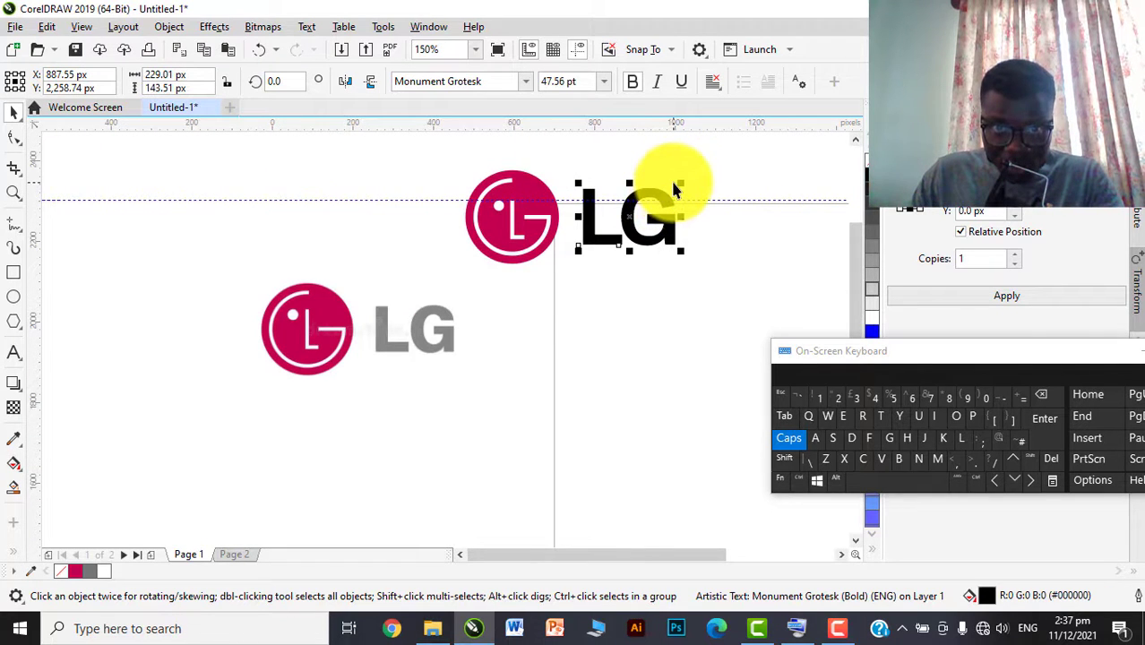
{"action": "left_click_drag", "start_coordinate": [675, 184], "coordinate": [678, 174]}
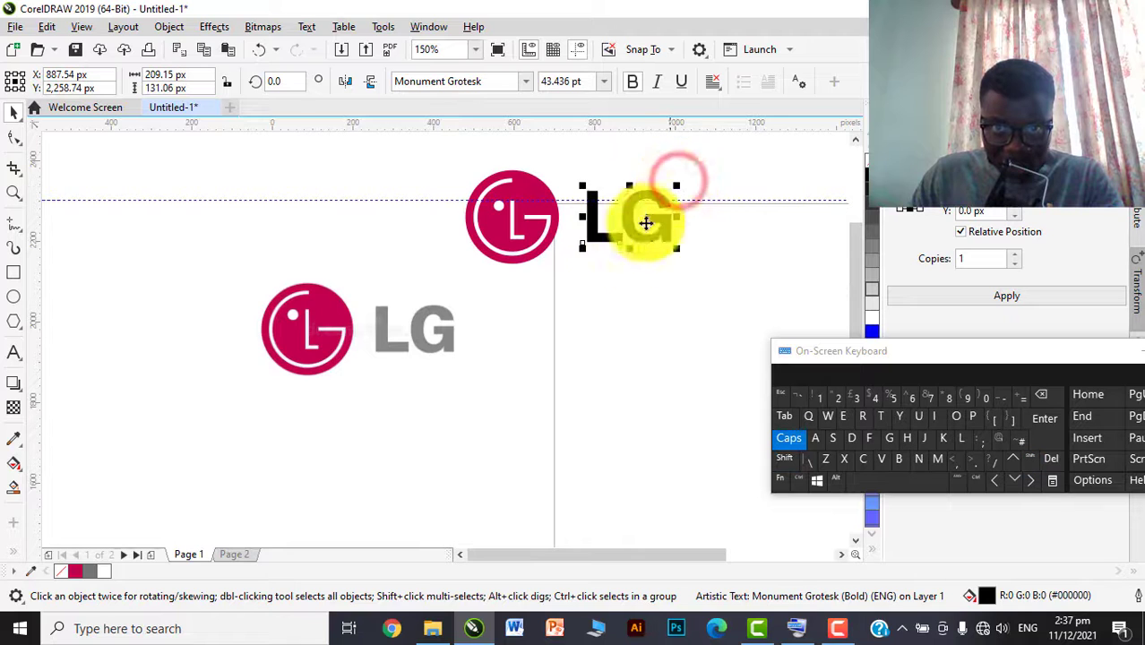
{"action": "scroll", "coordinate": [642, 219], "scroll_direction": "up", "scroll_amount": 2}
{"action": "left_click_drag", "start_coordinate": [639, 217], "coordinate": [629, 212]}
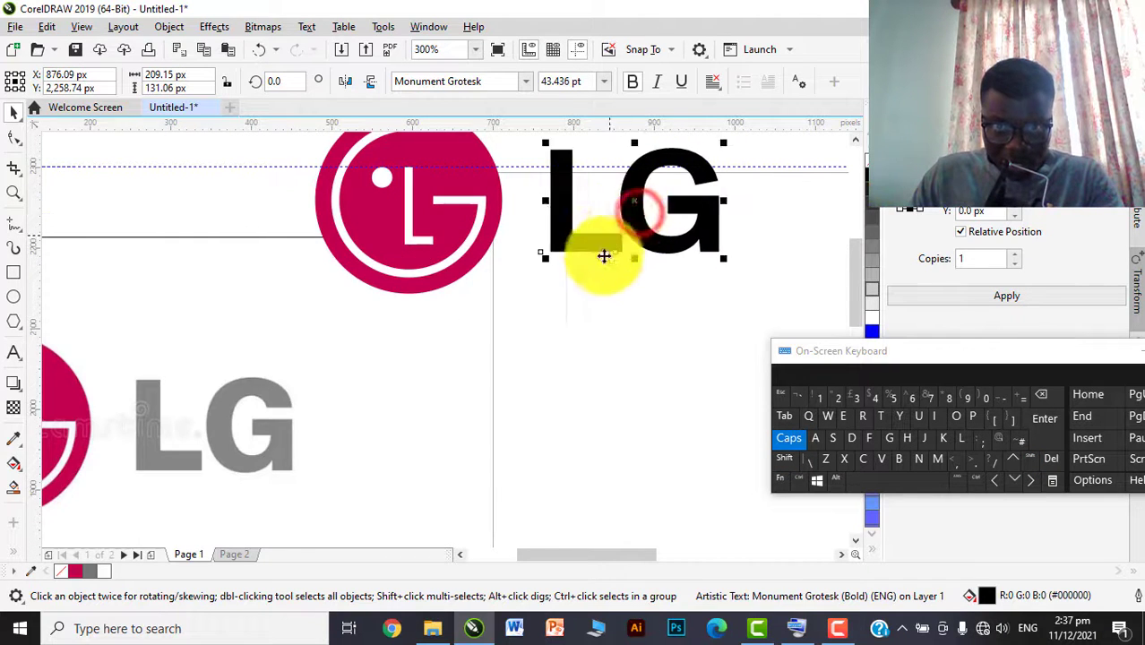
Step: Fill the LG text with the grey from the document palette and delete the reference bitmap
{"action": "scroll", "coordinate": [603, 256], "scroll_direction": "down", "scroll_amount": 2}
{"action": "left_click", "coordinate": [95, 568]}
{"action": "left_click", "coordinate": [439, 364]}
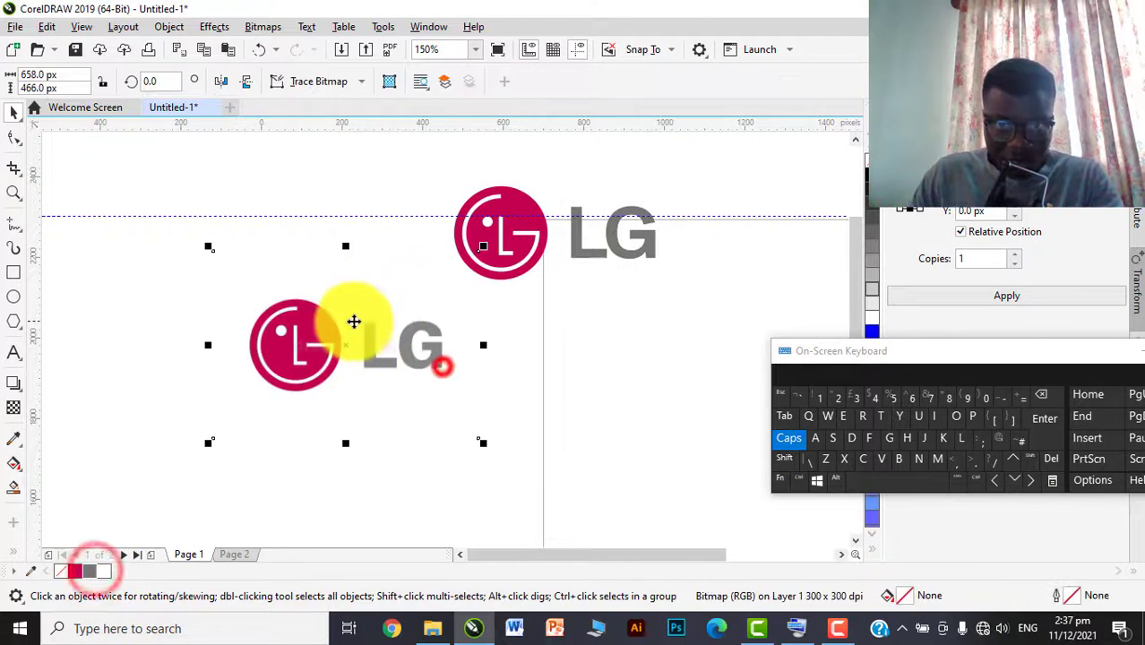
{"action": "key", "text": "Delete"}
{"action": "scroll", "coordinate": [419, 282], "scroll_direction": "down", "scroll_amount": 4}
{"action": "scroll", "coordinate": [415, 278], "scroll_direction": "up", "scroll_amount": 4}
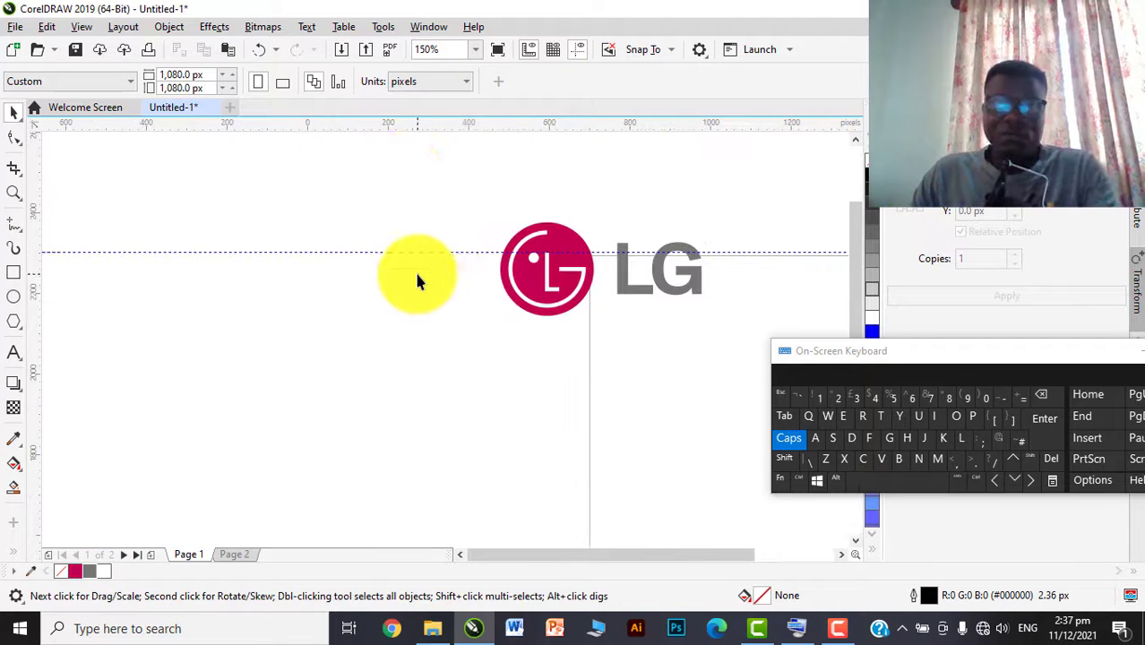
Step: Select the whole redrawn logo and move it onto the page
{"action": "left_click_drag", "start_coordinate": [412, 189], "coordinate": [713, 394]}
{"action": "scroll", "coordinate": [373, 274], "scroll_direction": "down", "scroll_amount": 4}
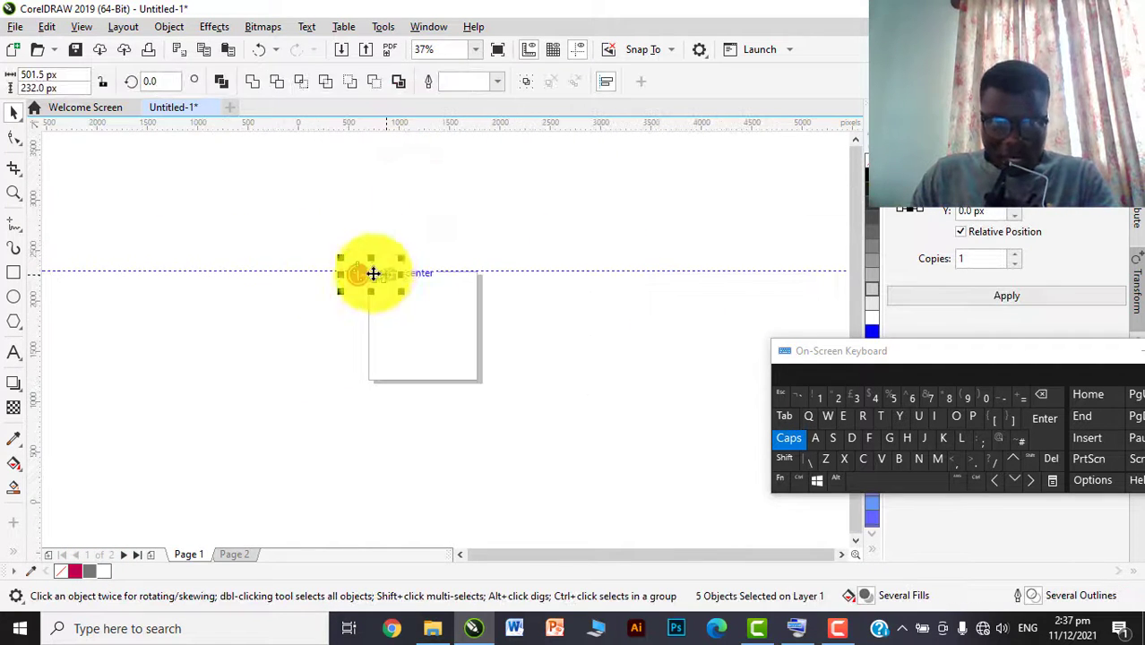
{"action": "scroll", "coordinate": [373, 273], "scroll_direction": "up", "scroll_amount": 4}
{"action": "left_click_drag", "start_coordinate": [321, 276], "coordinate": [504, 414]}
{"action": "scroll", "coordinate": [488, 257], "scroll_direction": "down", "scroll_amount": 4}
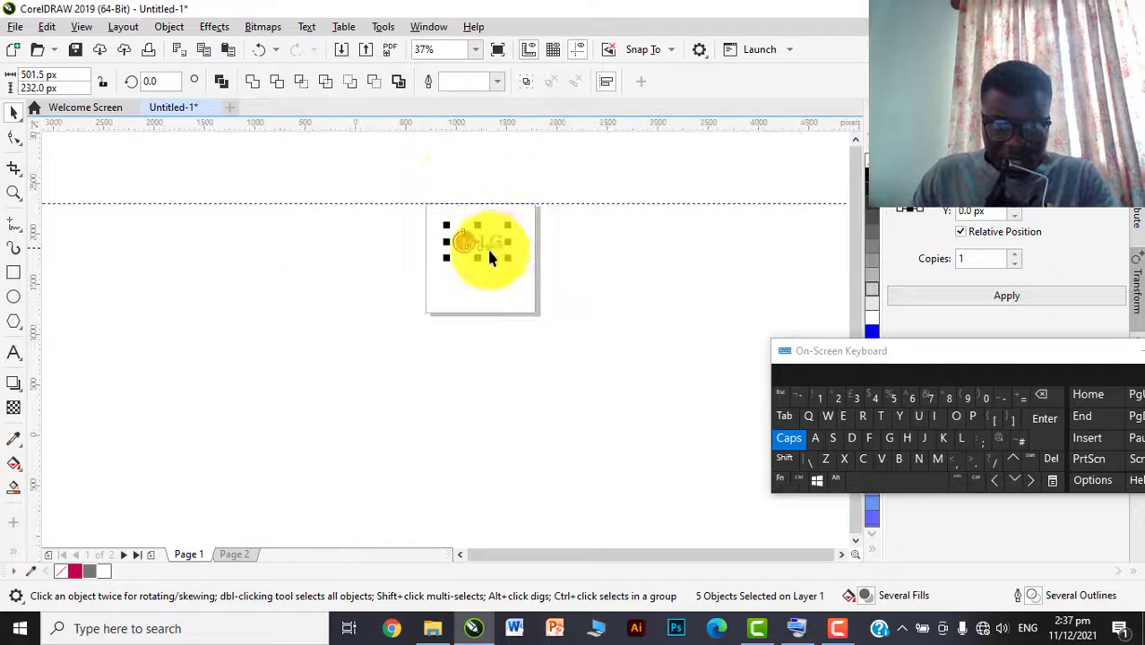
{"action": "scroll", "coordinate": [489, 257], "scroll_direction": "up", "scroll_amount": 2}
{"action": "scroll", "coordinate": [537, 314], "scroll_direction": "down", "scroll_amount": 2}
{"action": "scroll", "coordinate": [498, 295], "scroll_direction": "up", "scroll_amount": 2}
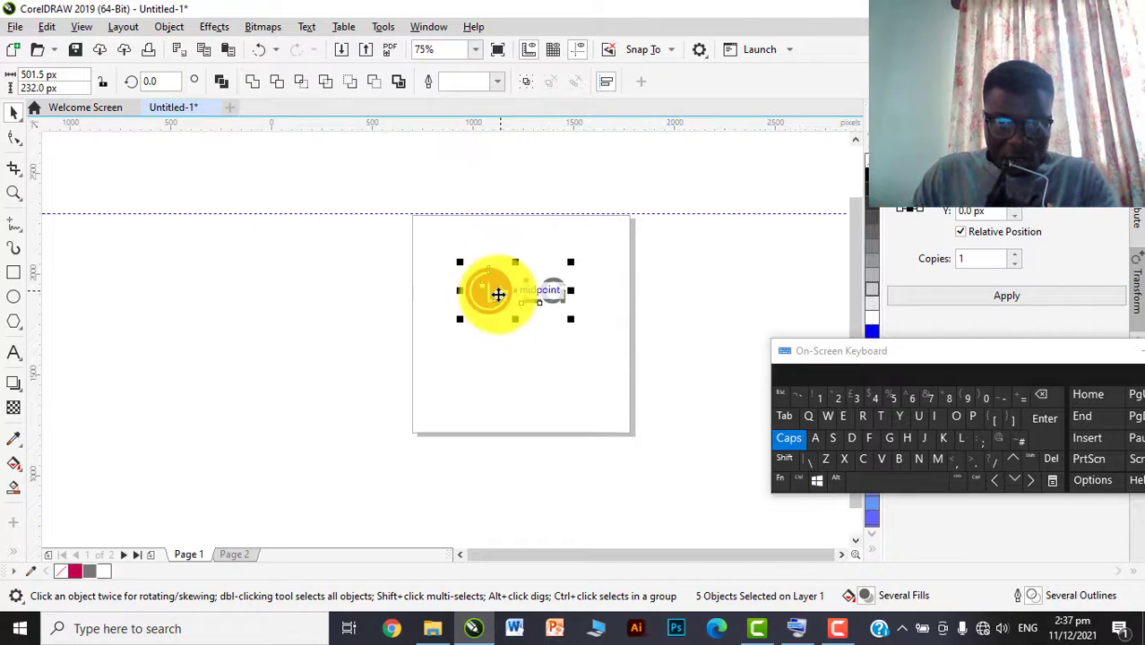
Step: Undo the logo's move, the reference bitmap's deletion and the LG text's grey fill
{"action": "key", "text": "ctrl+z"}
{"action": "key", "text": "ctrl+z"}
{"action": "left_click", "coordinate": [397, 253]}
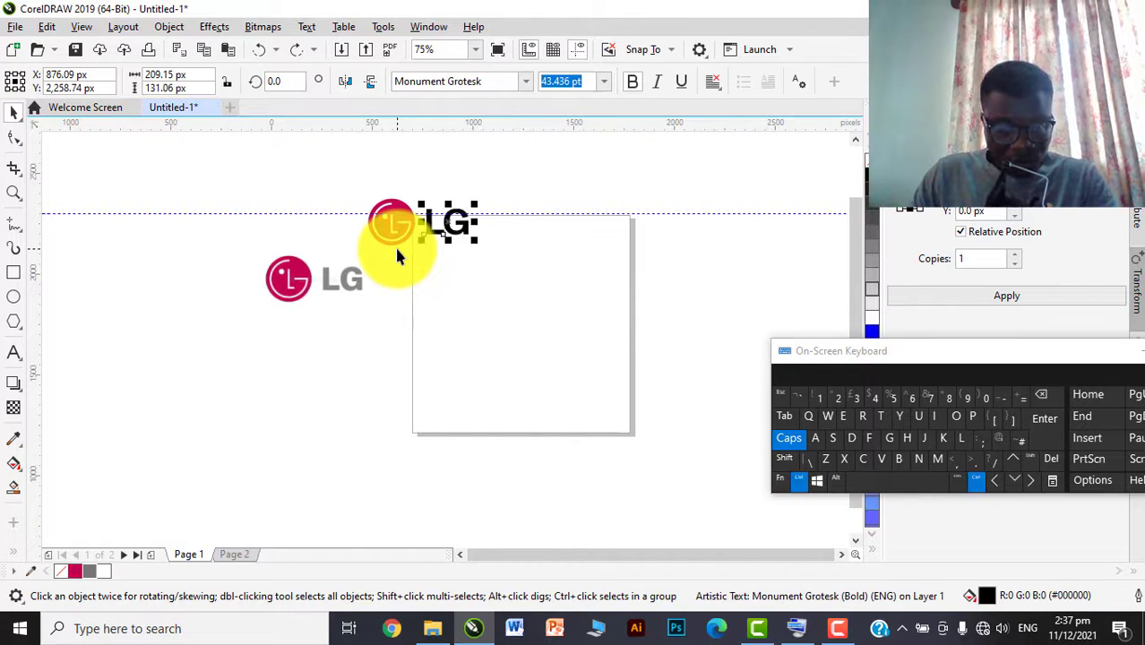
Step: Delete the reference bitmap, keeping the redrawn emblem and the black LG text
{"action": "scroll", "coordinate": [224, 328], "scroll_direction": "up", "scroll_amount": 2}
{"action": "left_click", "coordinate": [223, 320]}
{"action": "key", "text": "Delete"}
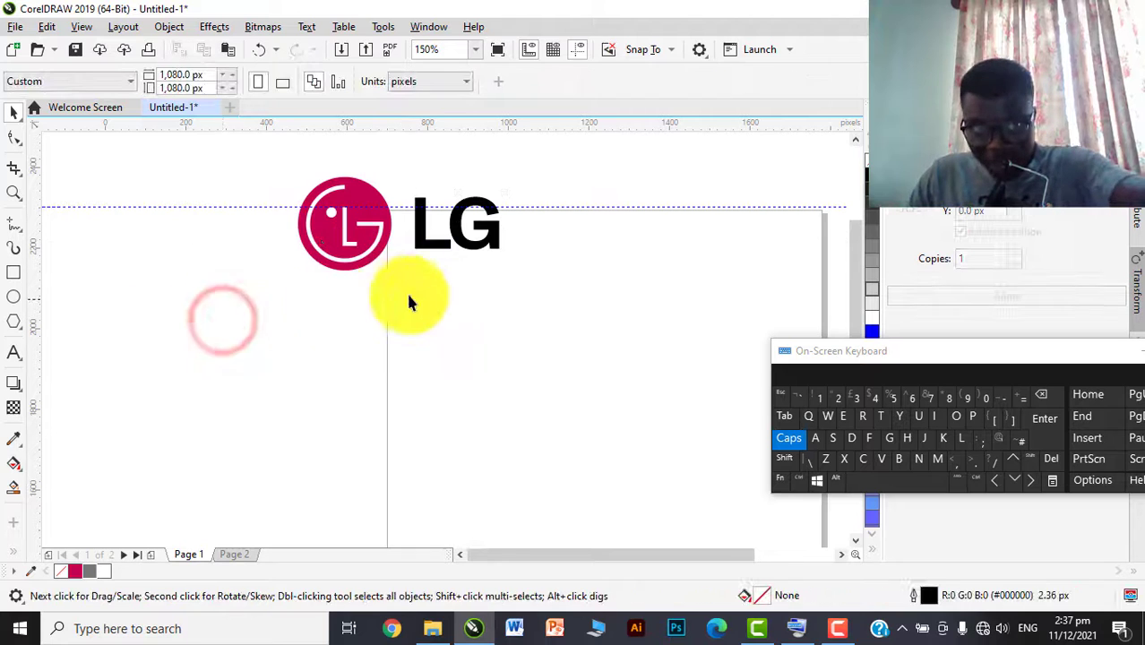
Step: Select the redrawn emblem together with the LG text and move them onto the middle of the page
{"action": "scroll", "coordinate": [426, 274], "scroll_direction": "down", "scroll_amount": 4}
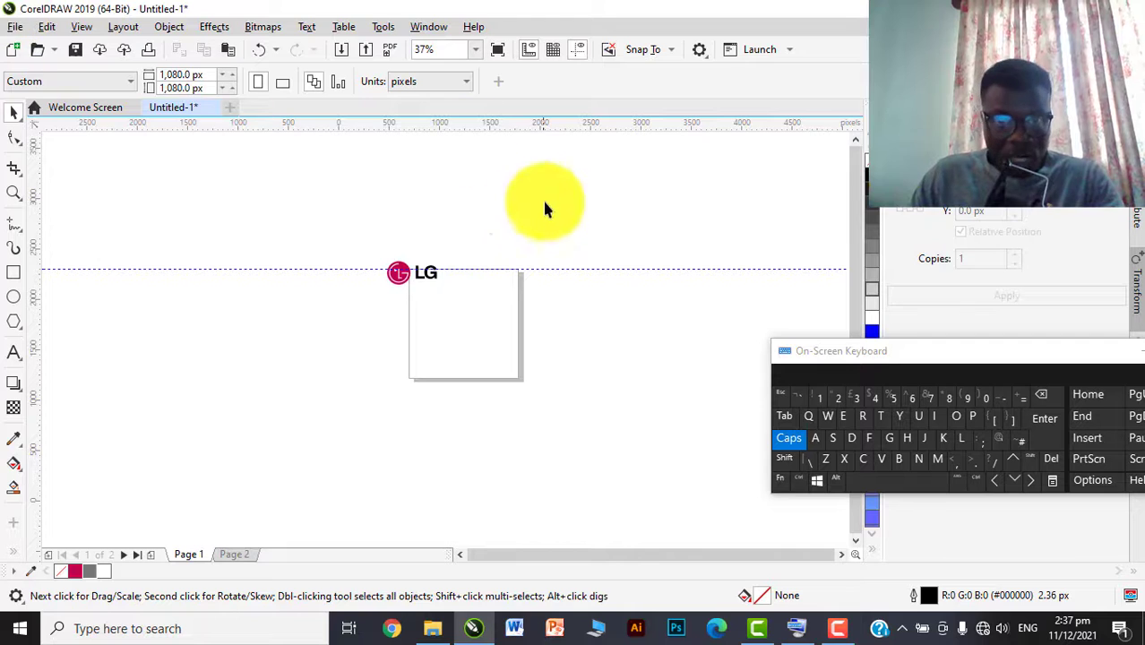
{"action": "scroll", "coordinate": [373, 249], "scroll_direction": "up", "scroll_amount": 2}
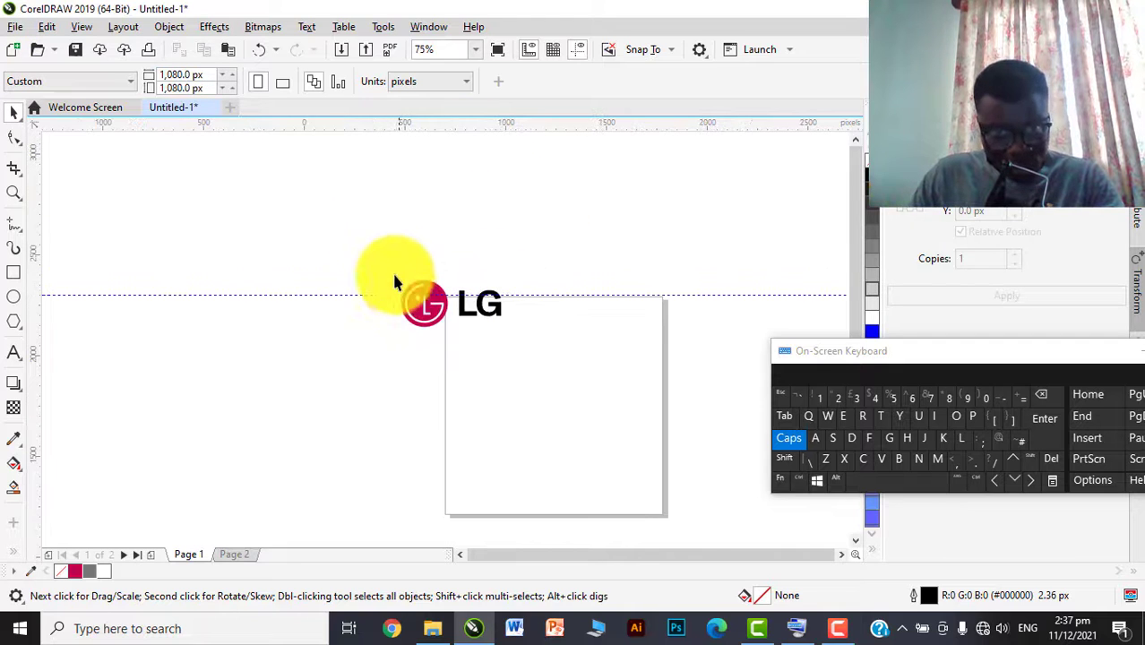
{"action": "left_click_drag", "start_coordinate": [363, 228], "coordinate": [537, 403]}
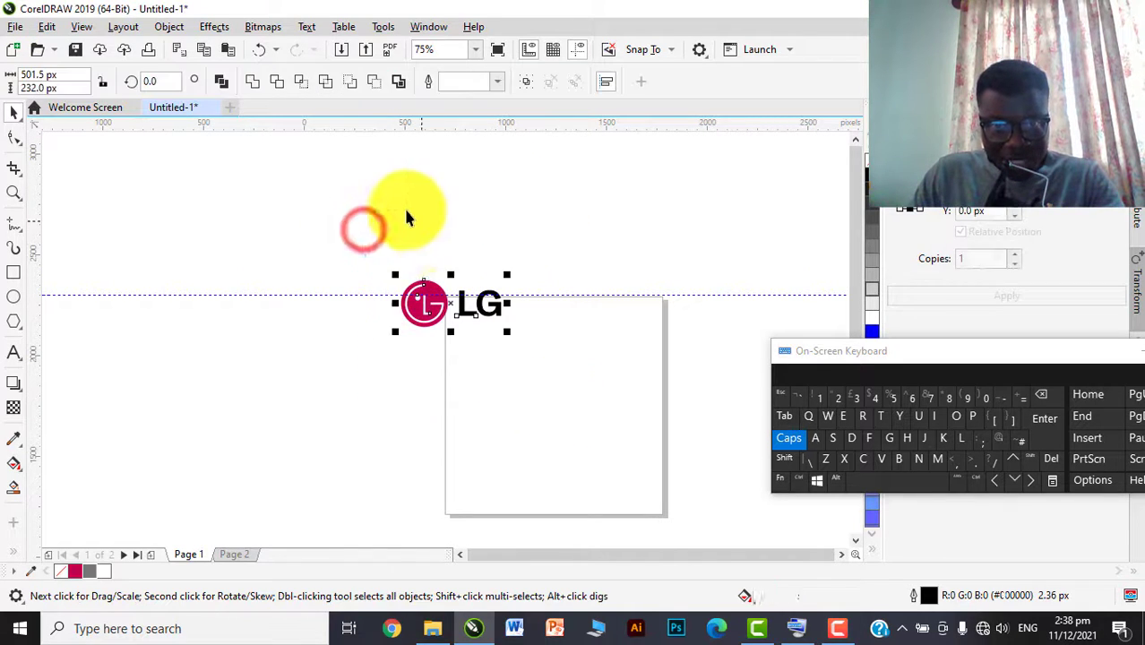
{"action": "left_click_drag", "start_coordinate": [411, 290], "coordinate": [523, 389]}
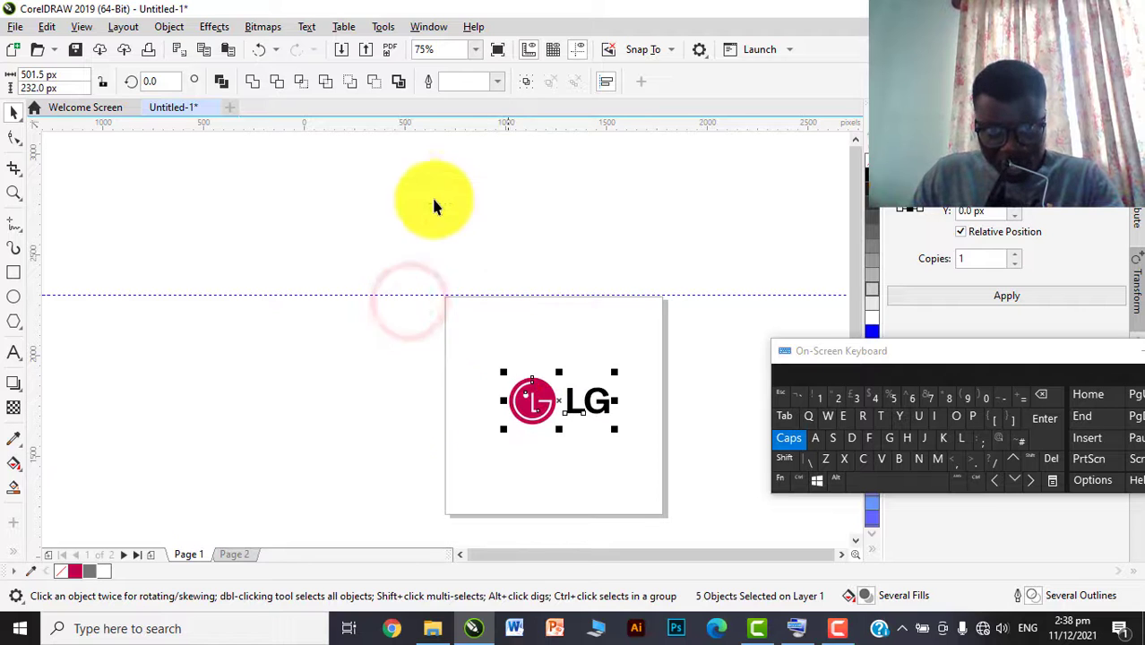
{"action": "left_click", "coordinate": [491, 337]}
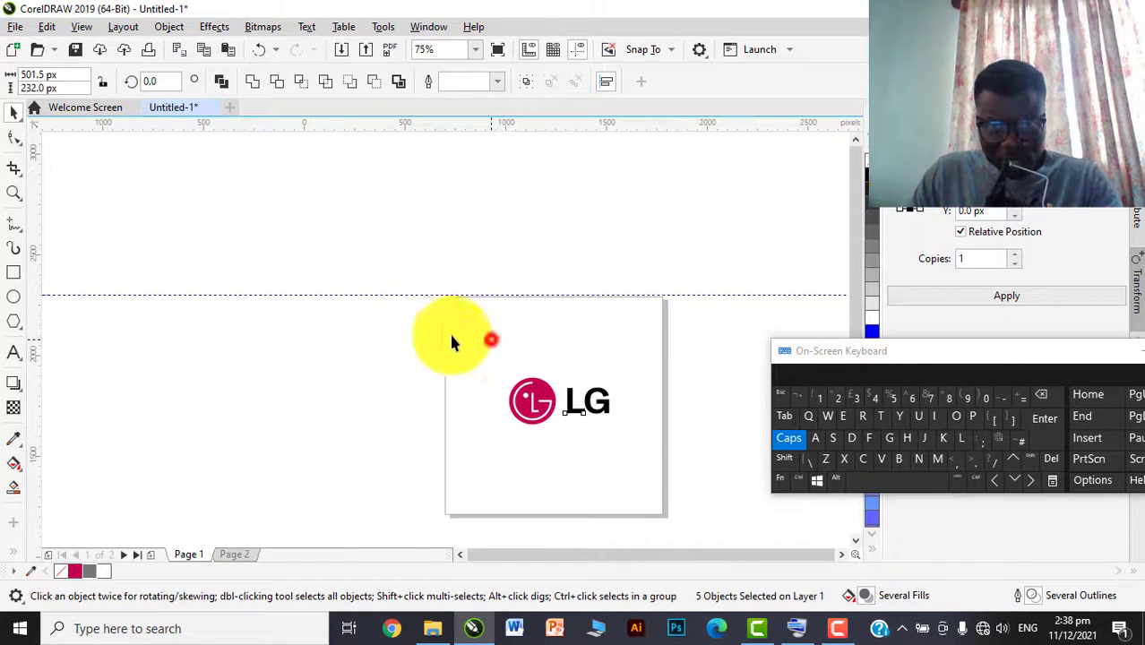
Step: Group the emblem shapes and the LG text into one object
{"action": "left_click_drag", "start_coordinate": [426, 333], "coordinate": [695, 468]}
{"action": "right_click", "coordinate": [545, 398]}
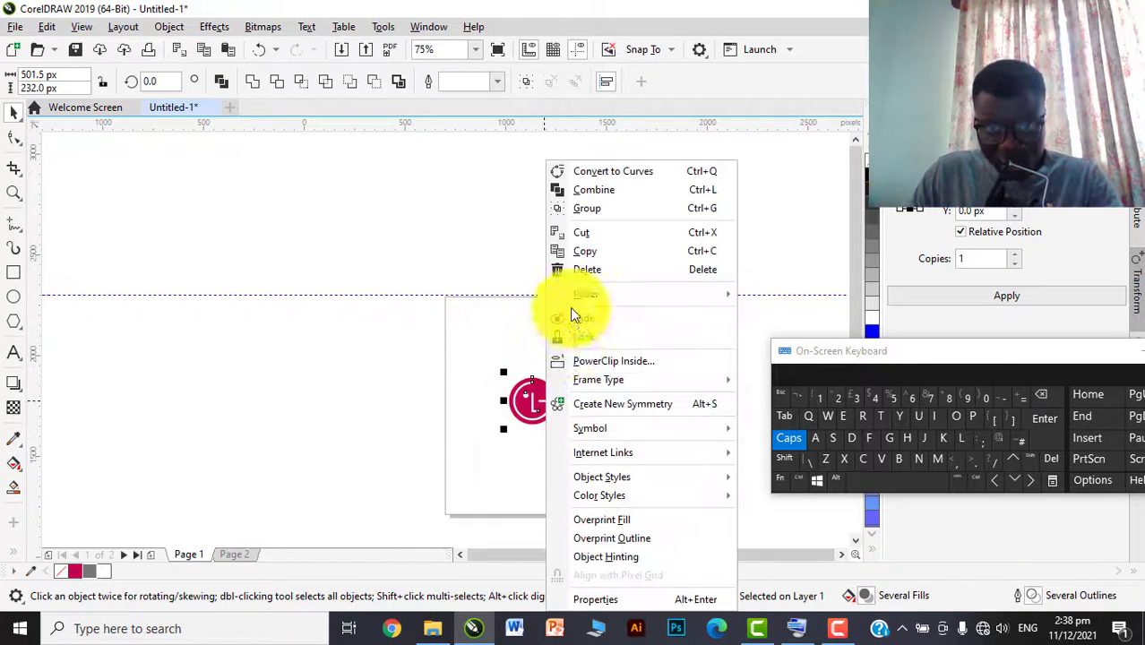
{"action": "left_click", "coordinate": [596, 210]}
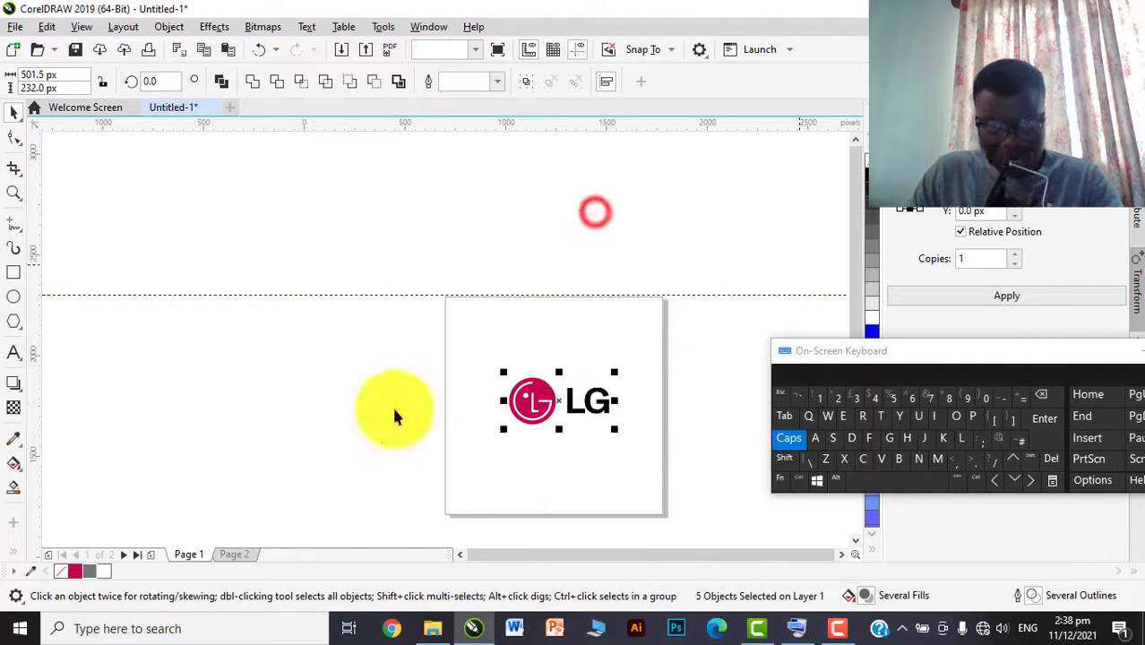
Step: Draw a rectangle about 554 by 638 px on the empty area beside the page and move it nearer the page
{"action": "left_click", "coordinate": [18, 275]}
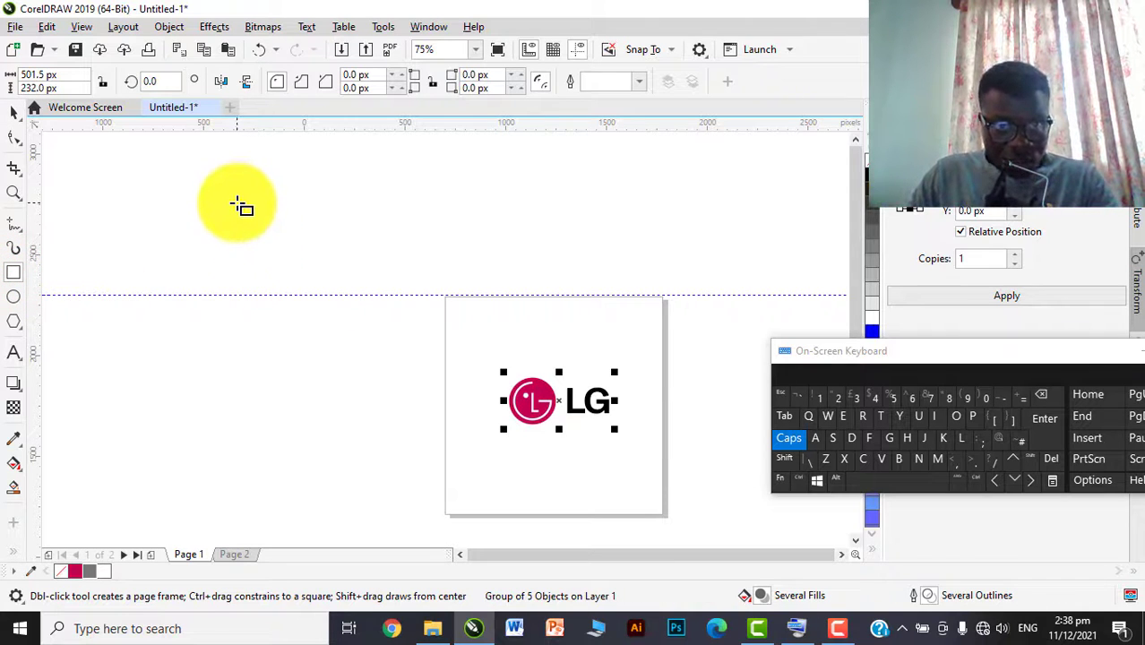
{"action": "left_click_drag", "start_coordinate": [236, 203], "coordinate": [349, 331]}
{"action": "left_click", "coordinate": [13, 111]}
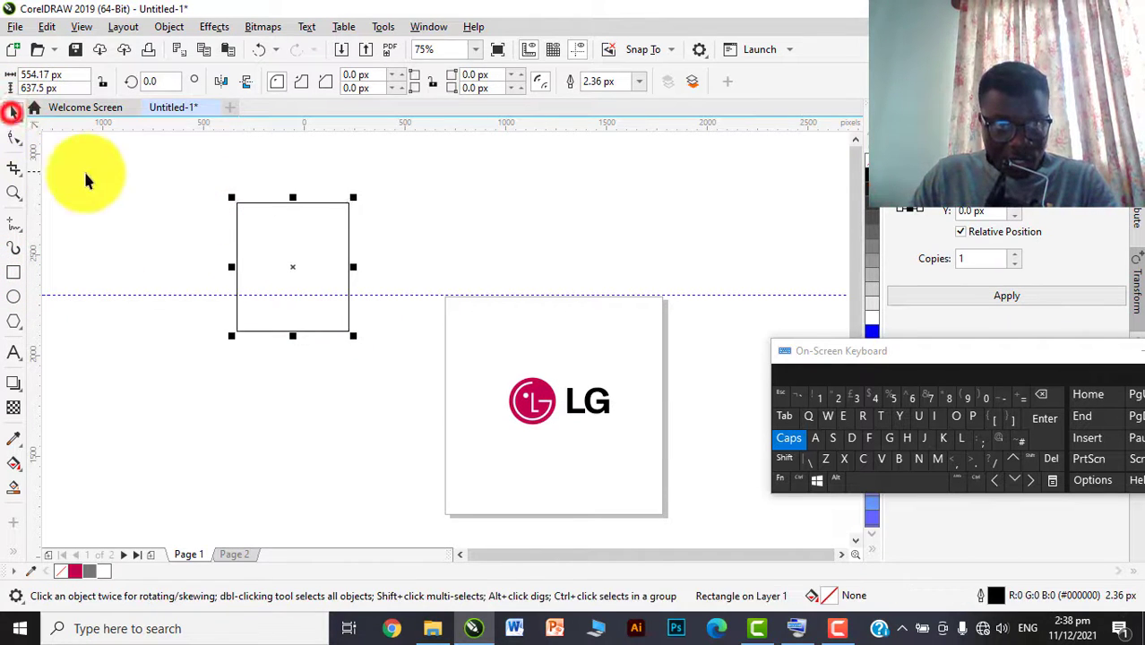
{"action": "left_click", "coordinate": [140, 177]}
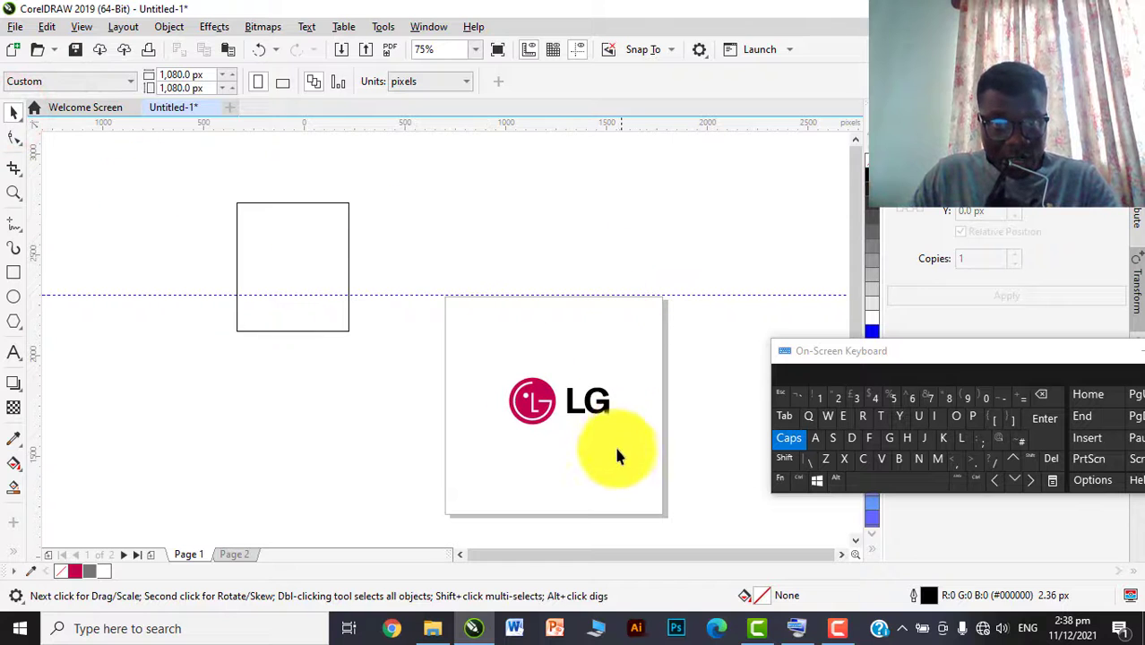
{"action": "left_click_drag", "start_coordinate": [248, 242], "coordinate": [335, 261]}
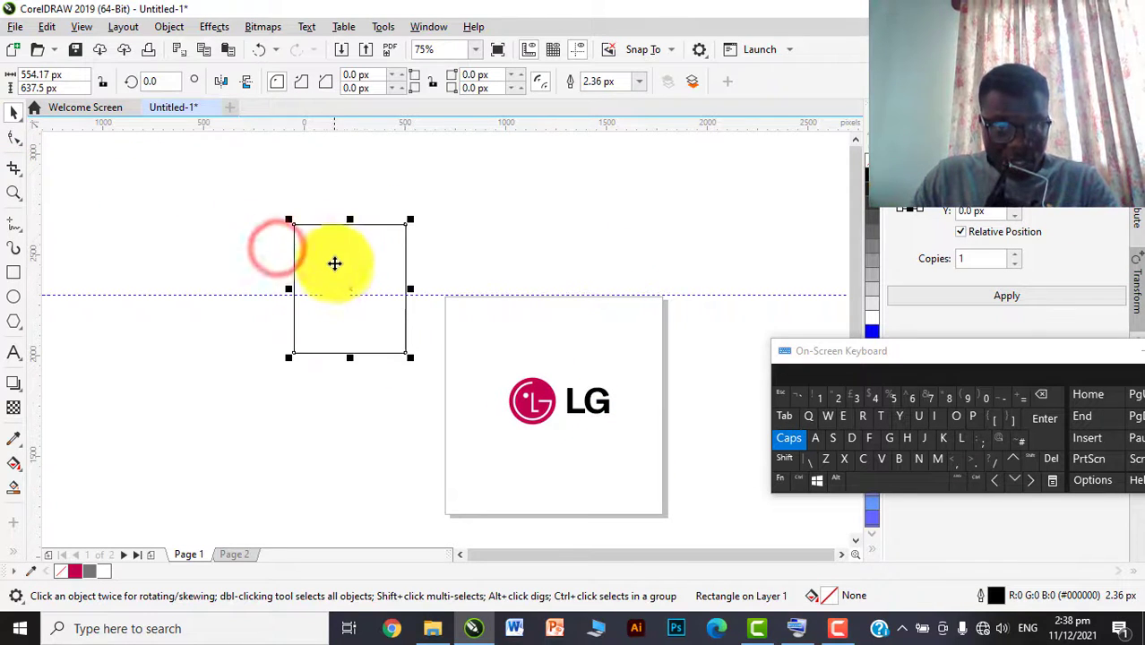
Step: Set the rectangle's size to 1080 by 1080 px and shift it so it partly overlaps the page's left side
{"action": "scroll", "coordinate": [332, 256], "scroll_direction": "up", "scroll_amount": 2}
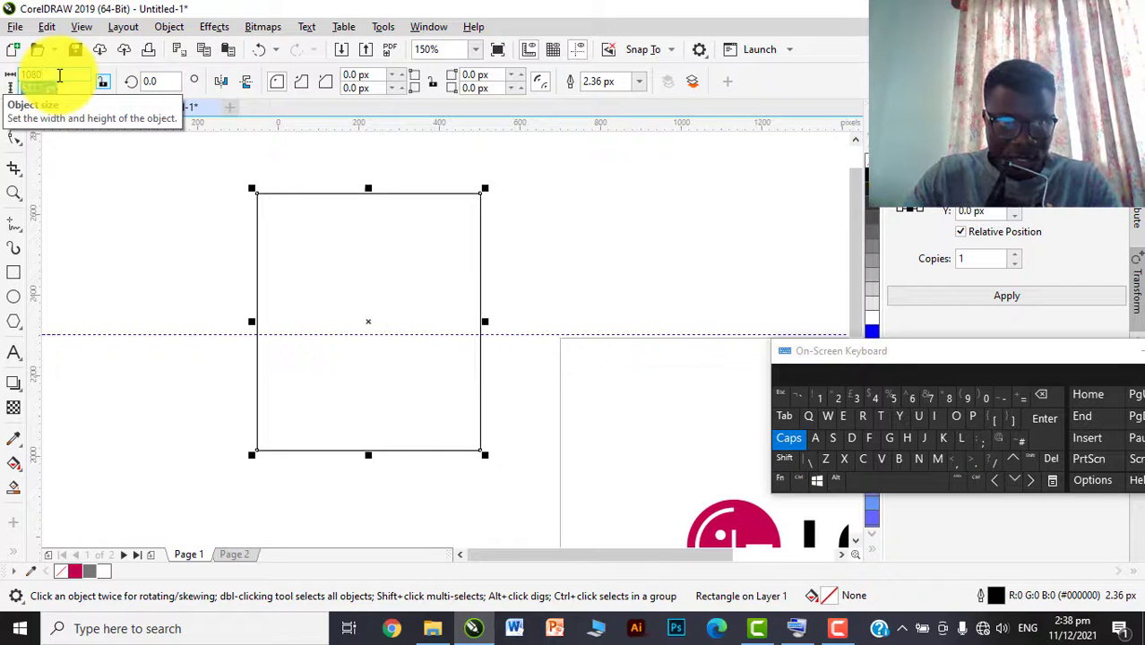
{"action": "key", "text": "Return"}
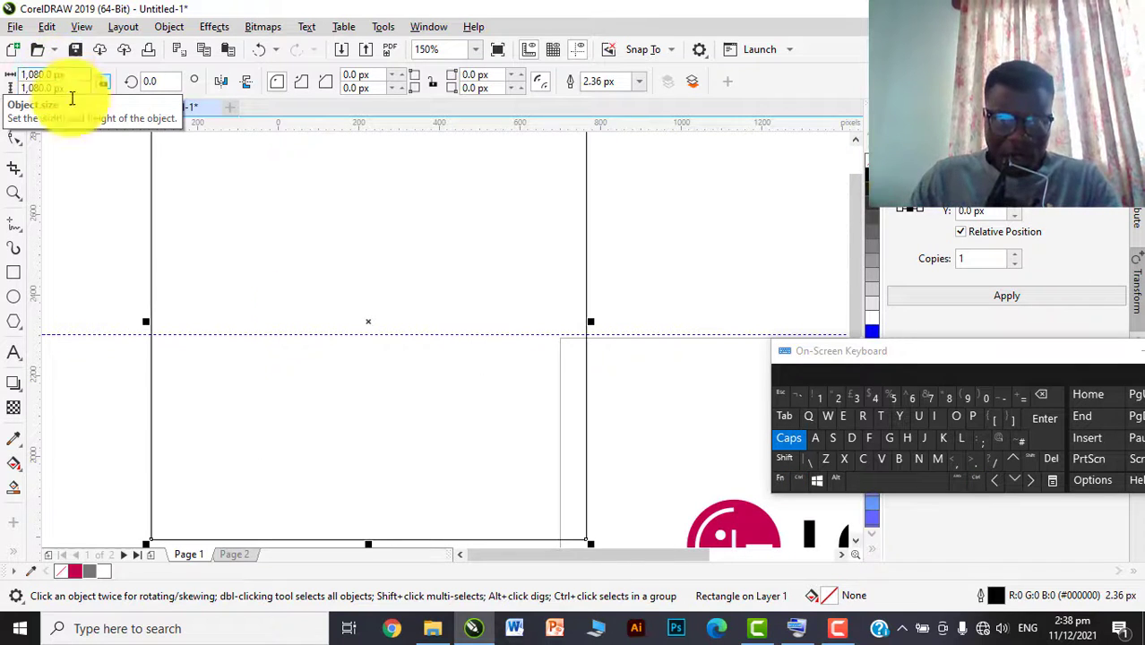
{"action": "scroll", "coordinate": [367, 336], "scroll_direction": "down", "scroll_amount": 4}
{"action": "left_click_drag", "start_coordinate": [376, 289], "coordinate": [320, 302]}
{"action": "scroll", "coordinate": [481, 377], "scroll_direction": "up", "scroll_amount": 2}
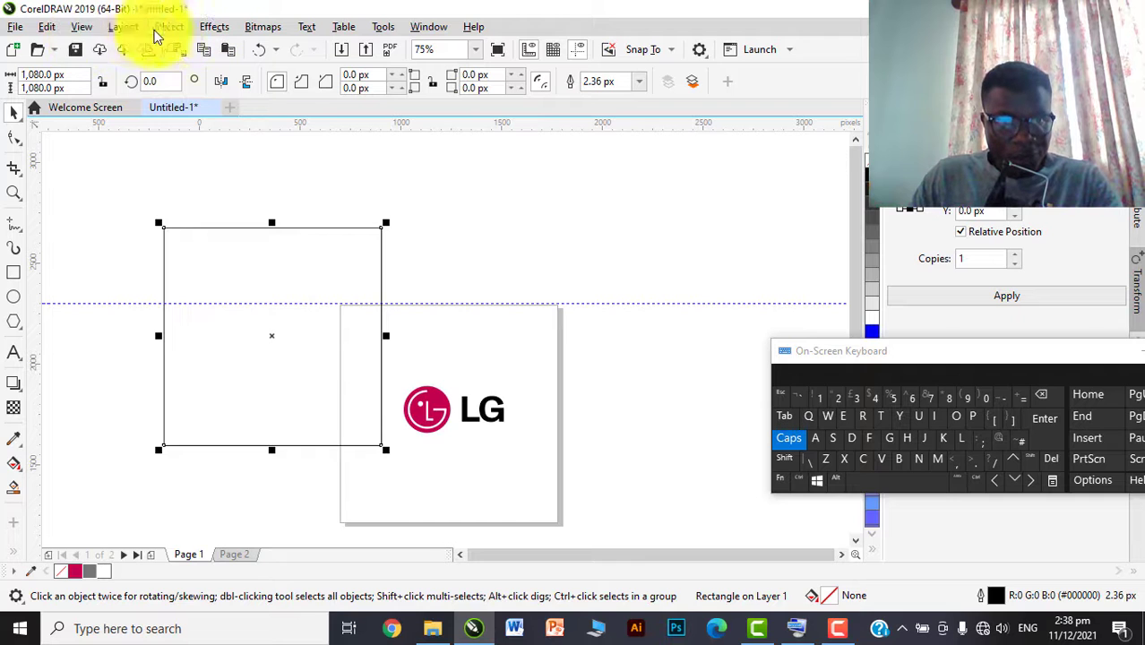
Step: Center the 1080 by 1080 px square on the page so it covers the page exactly
{"action": "left_click", "coordinate": [114, 27]}
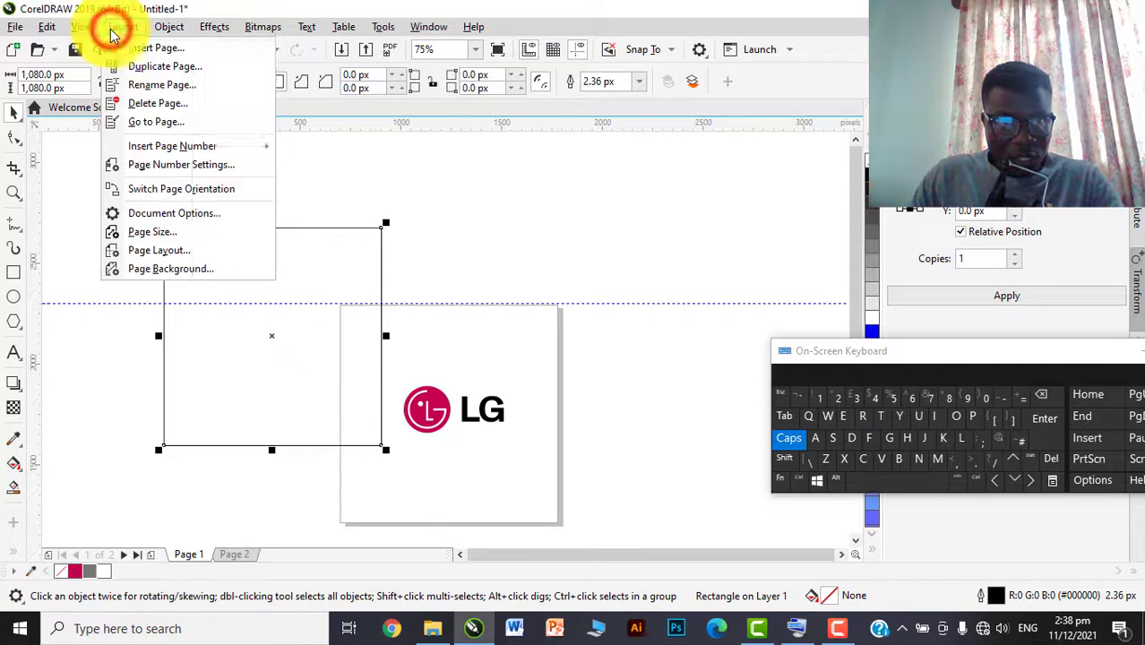
{"action": "left_click", "coordinate": [165, 25]}
{"action": "left_click", "coordinate": [164, 24]}
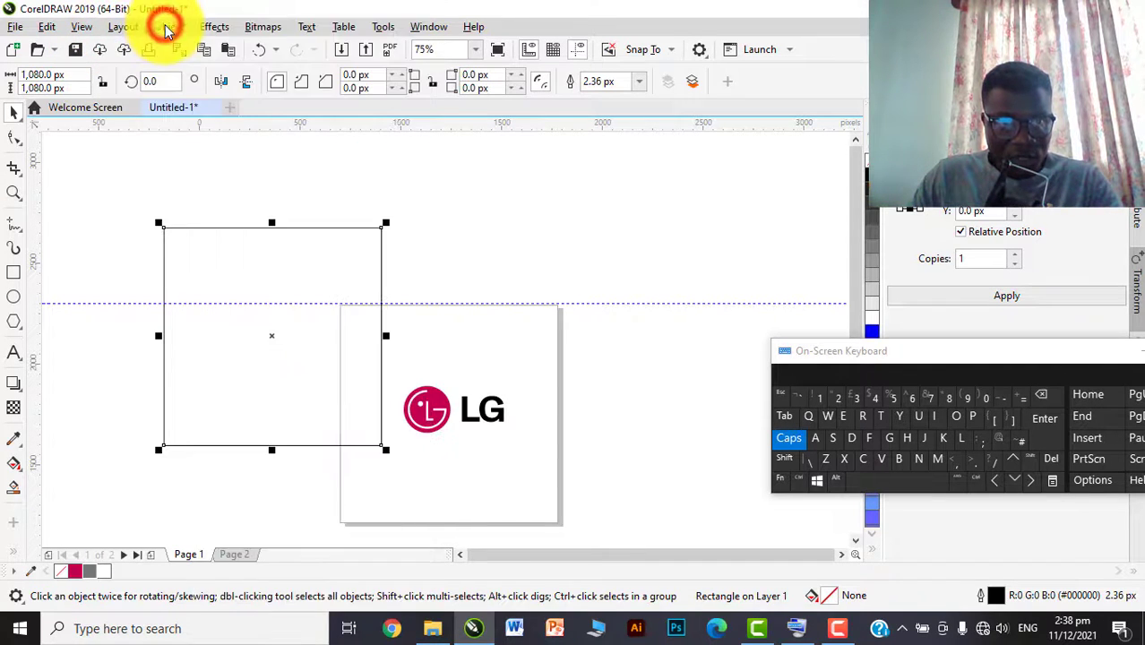
{"action": "left_click", "coordinate": [165, 25]}
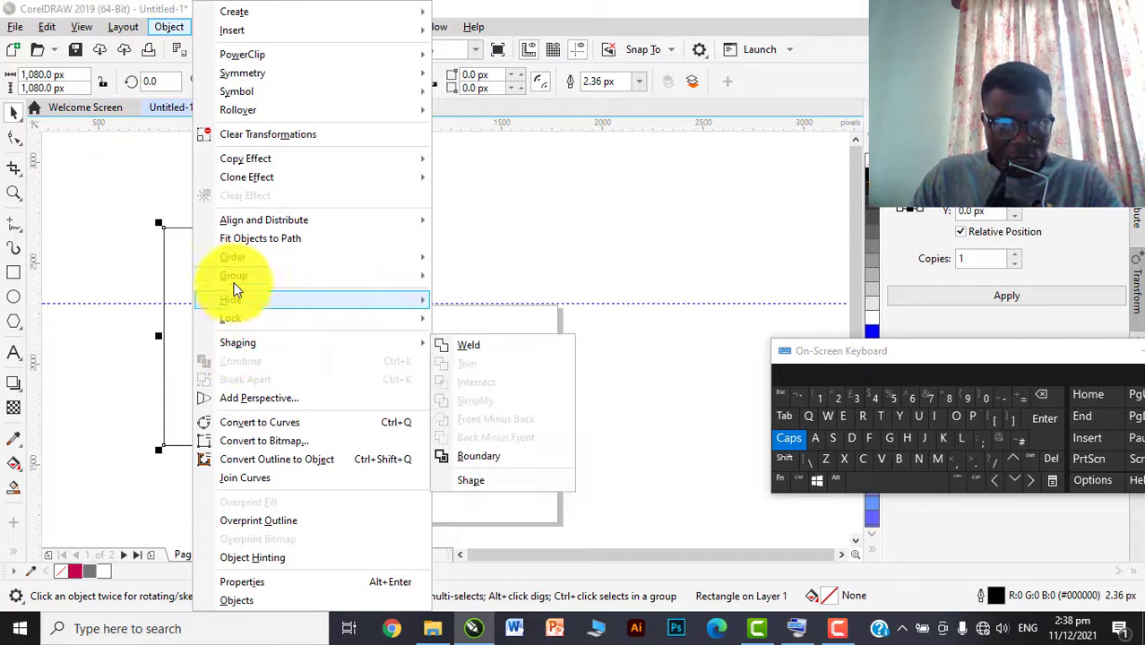
{"action": "mouse_move", "coordinate": [237, 286]}
{"action": "mouse_move", "coordinate": [236, 222]}
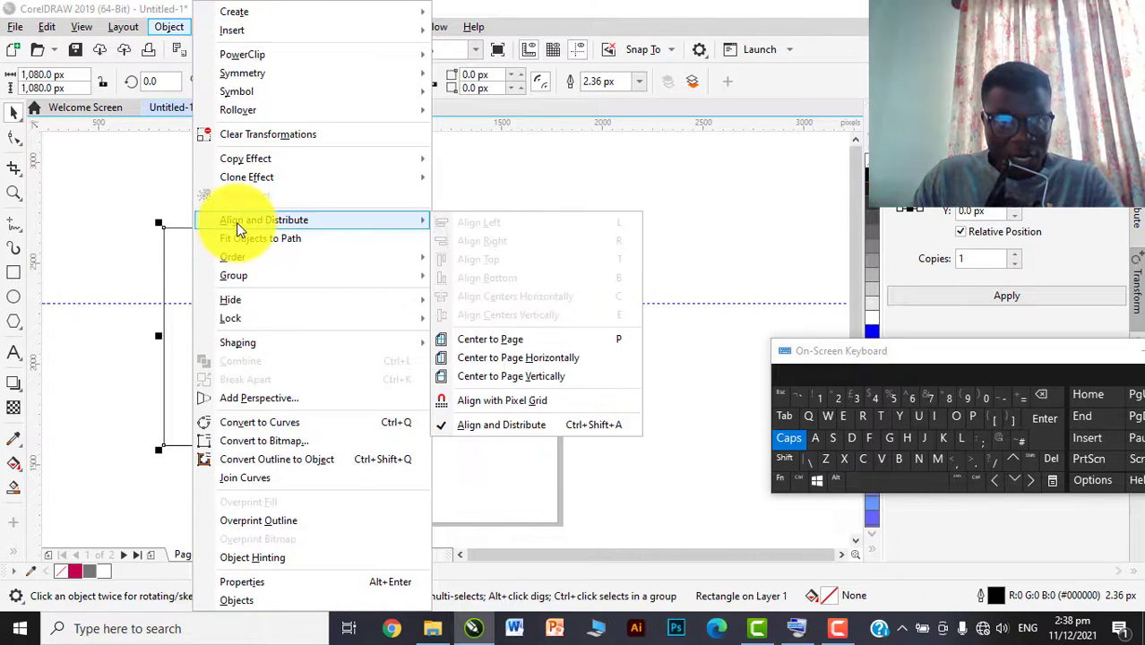
{"action": "left_click", "coordinate": [459, 340]}
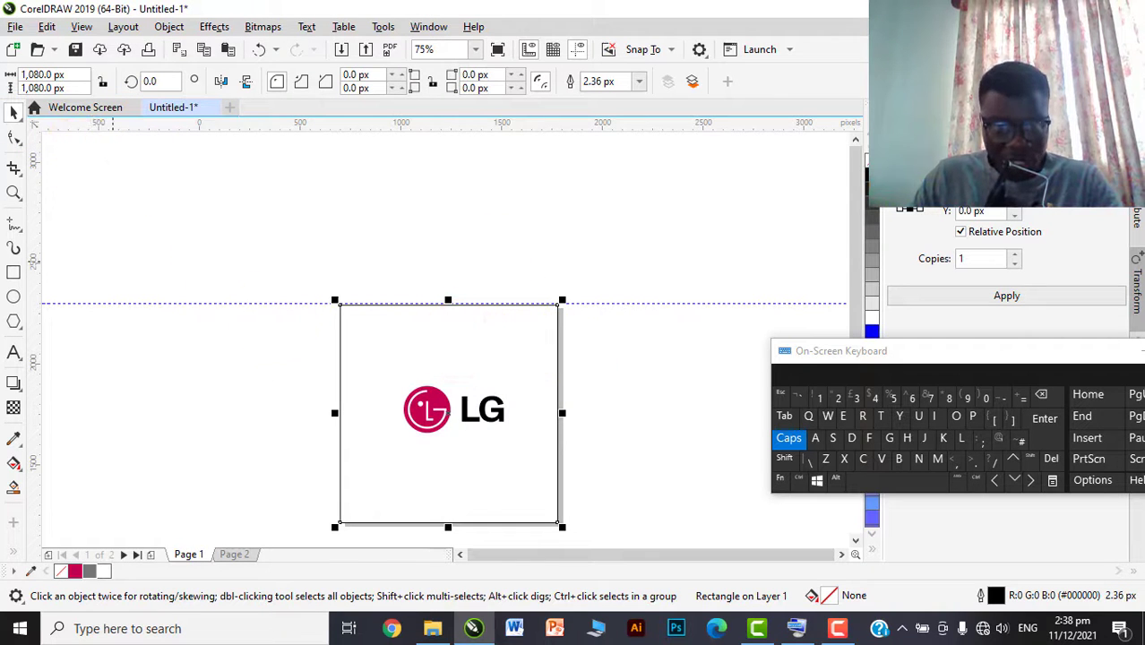
Step: Fill the page-sized square with white and send it to the back of the page behind the LG logo
{"action": "left_click", "coordinate": [875, 323]}
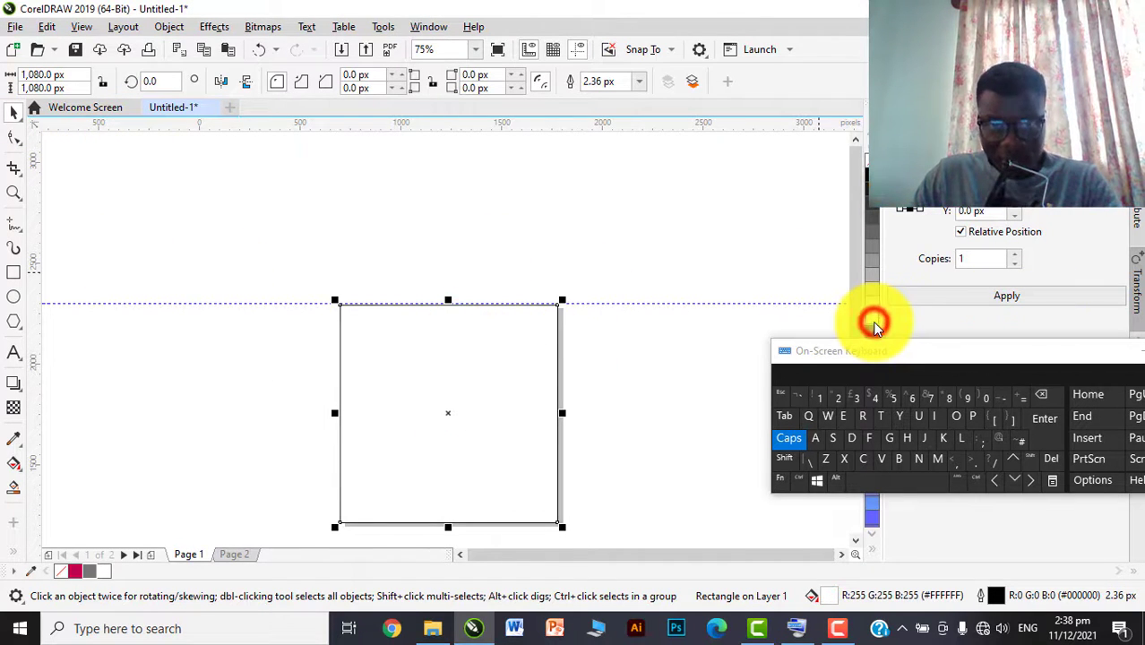
{"action": "scroll", "coordinate": [367, 332], "scroll_direction": "down", "scroll_amount": 1}
{"action": "scroll", "coordinate": [413, 412], "scroll_direction": "up", "scroll_amount": 1}
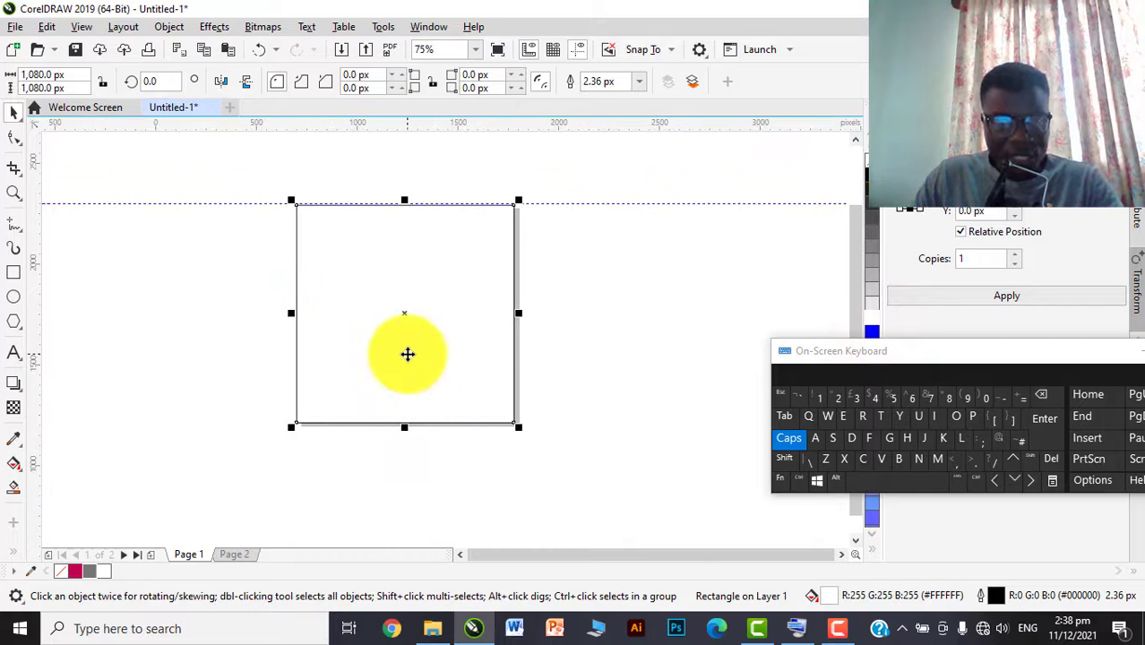
{"action": "right_click", "coordinate": [408, 354]}
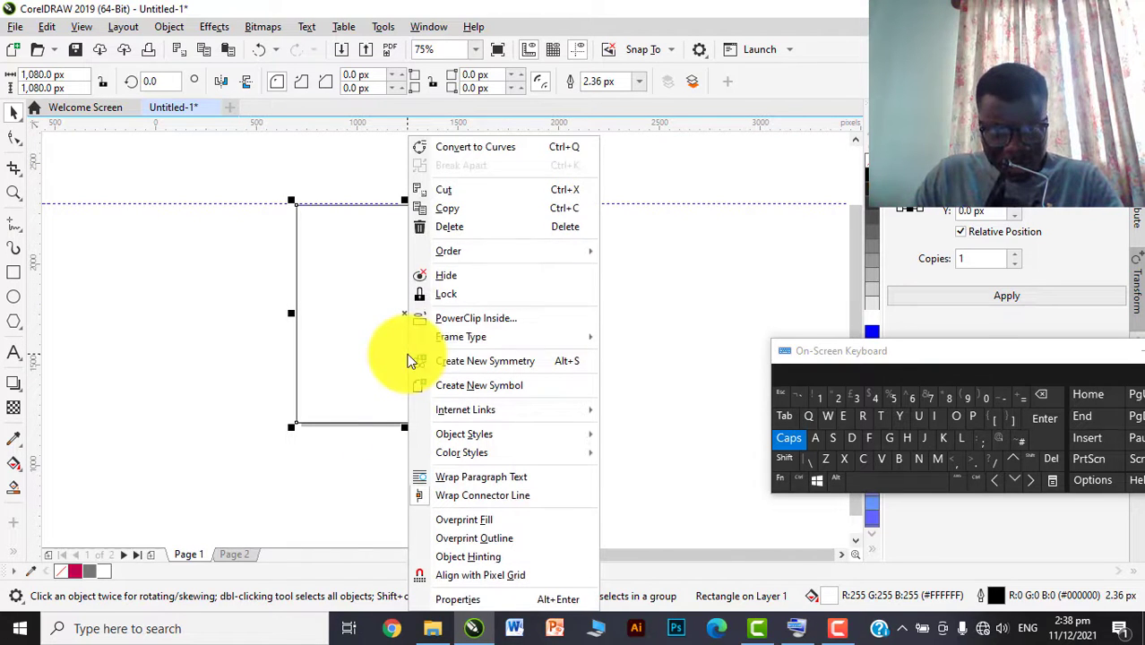
{"action": "left_click", "coordinate": [457, 251]}
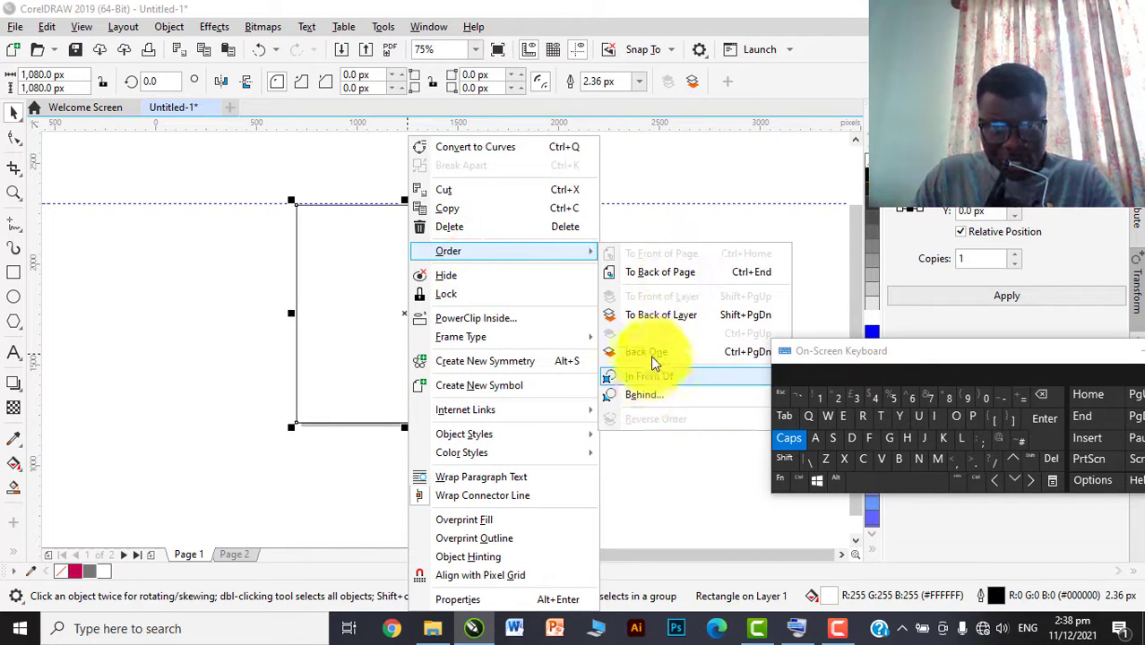
{"action": "left_click", "coordinate": [668, 273]}
{"action": "left_click", "coordinate": [557, 301]}
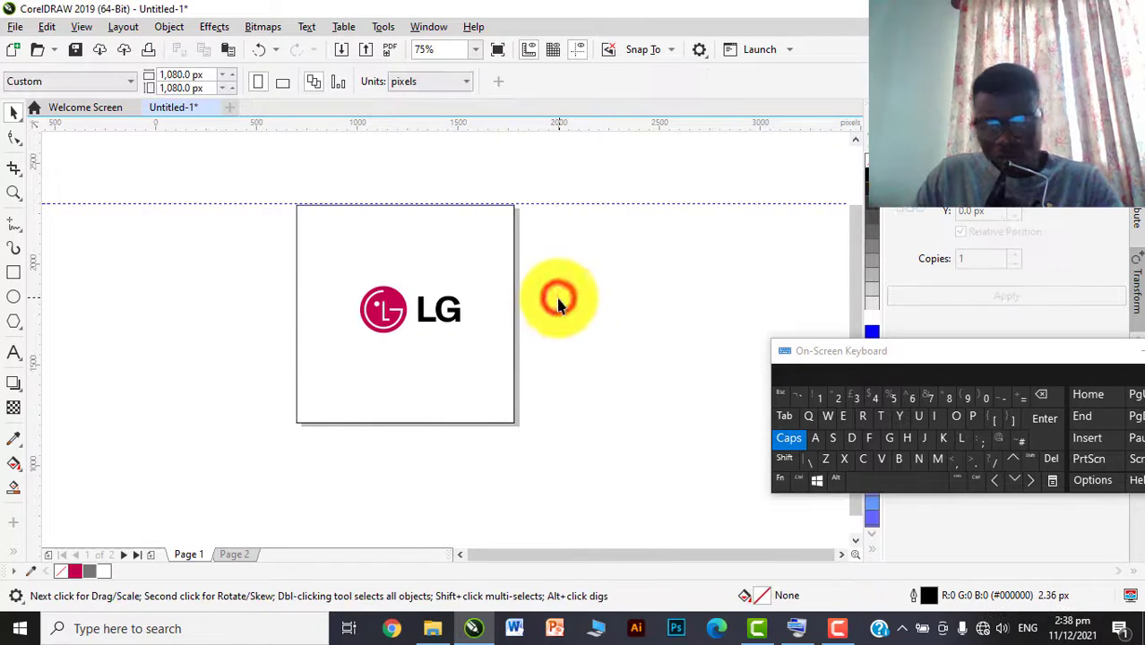
Step: Remove the outline from the white background square
{"action": "left_click", "coordinate": [468, 274]}
{"action": "scroll", "coordinate": [479, 312], "scroll_direction": "up", "scroll_amount": 4}
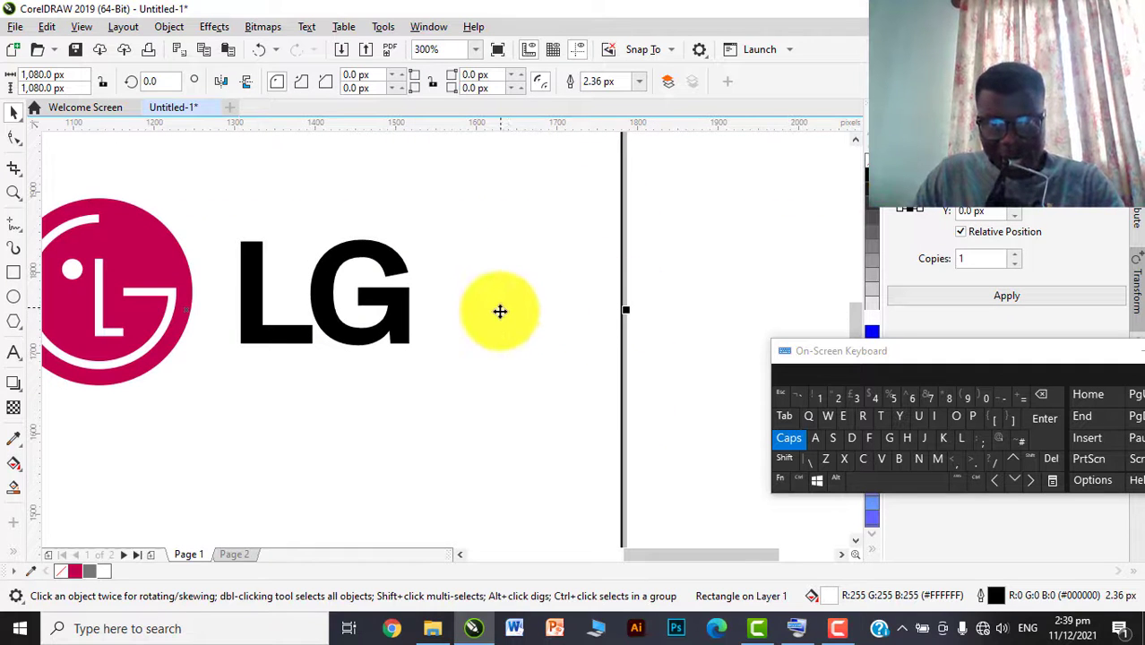
{"action": "left_click", "coordinate": [698, 253]}
{"action": "scroll", "coordinate": [447, 321], "scroll_direction": "down", "scroll_amount": 4}
{"action": "scroll", "coordinate": [498, 304], "scroll_direction": "up", "scroll_amount": 1}
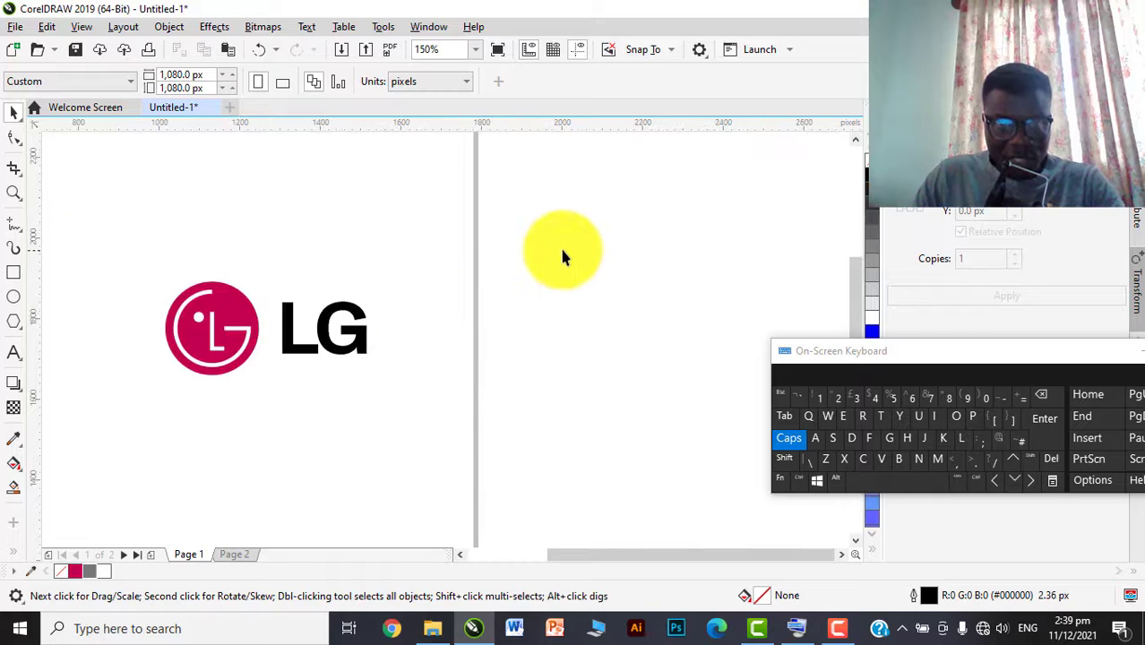
Step: Examine the grouped LG logo and its placement on the white background
{"action": "scroll", "coordinate": [560, 246], "scroll_direction": "down", "scroll_amount": 1}
{"action": "left_click_drag", "start_coordinate": [560, 247], "coordinate": [271, 383]}
{"action": "scroll", "coordinate": [404, 305], "scroll_direction": "up", "scroll_amount": 1}
{"action": "scroll", "coordinate": [430, 306], "scroll_direction": "down", "scroll_amount": 2}
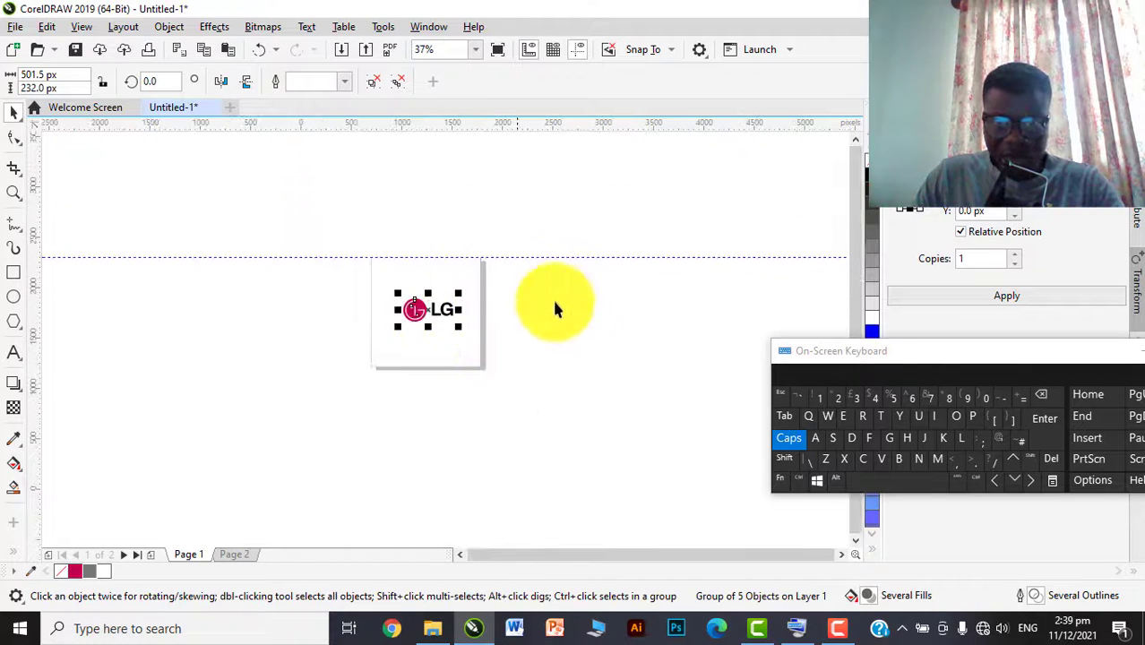
{"action": "left_click", "coordinate": [584, 298]}
{"action": "scroll", "coordinate": [473, 298], "scroll_direction": "up", "scroll_amount": 2}
{"action": "scroll", "coordinate": [576, 308], "scroll_direction": "down", "scroll_amount": 1}
{"action": "scroll", "coordinate": [537, 314], "scroll_direction": "down", "scroll_amount": 1}
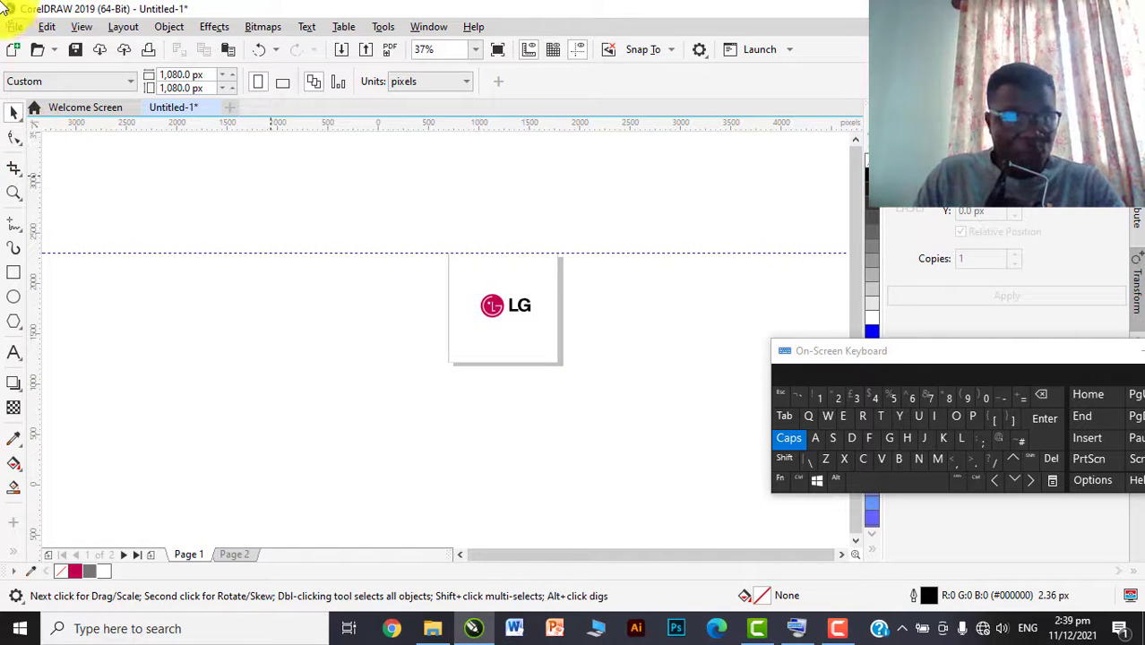
Step: Start exporting the artwork as a JPG - JPEG Bitmaps file named LG into the Ricchezza New Exports folder
{"action": "left_click", "coordinate": [18, 29]}
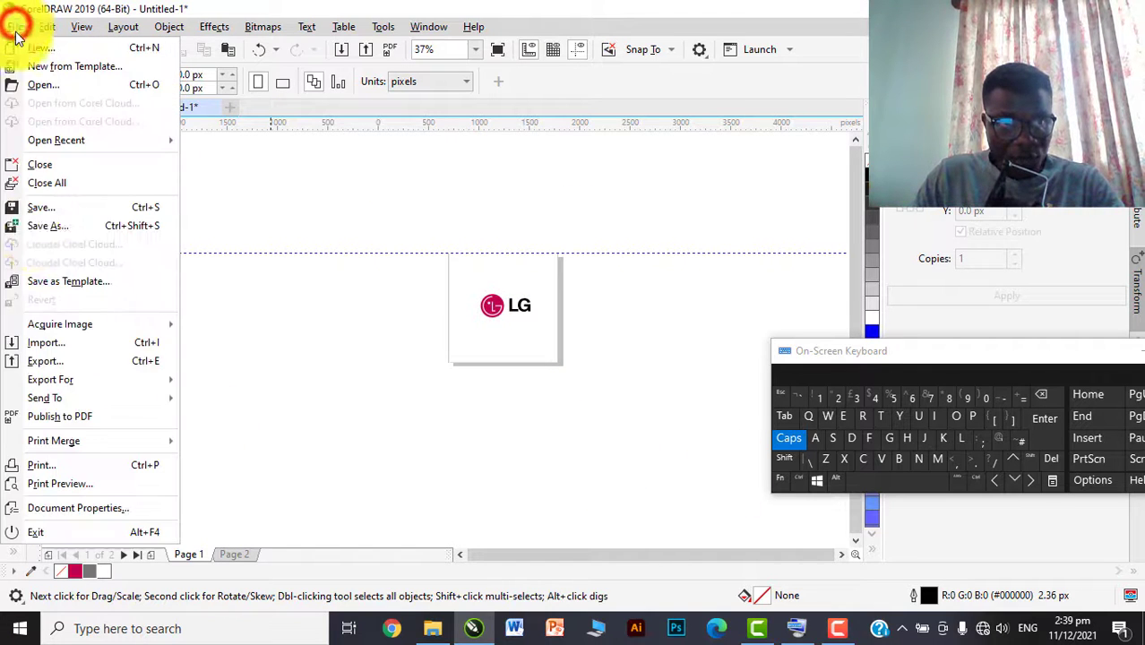
{"action": "left_click", "coordinate": [45, 361]}
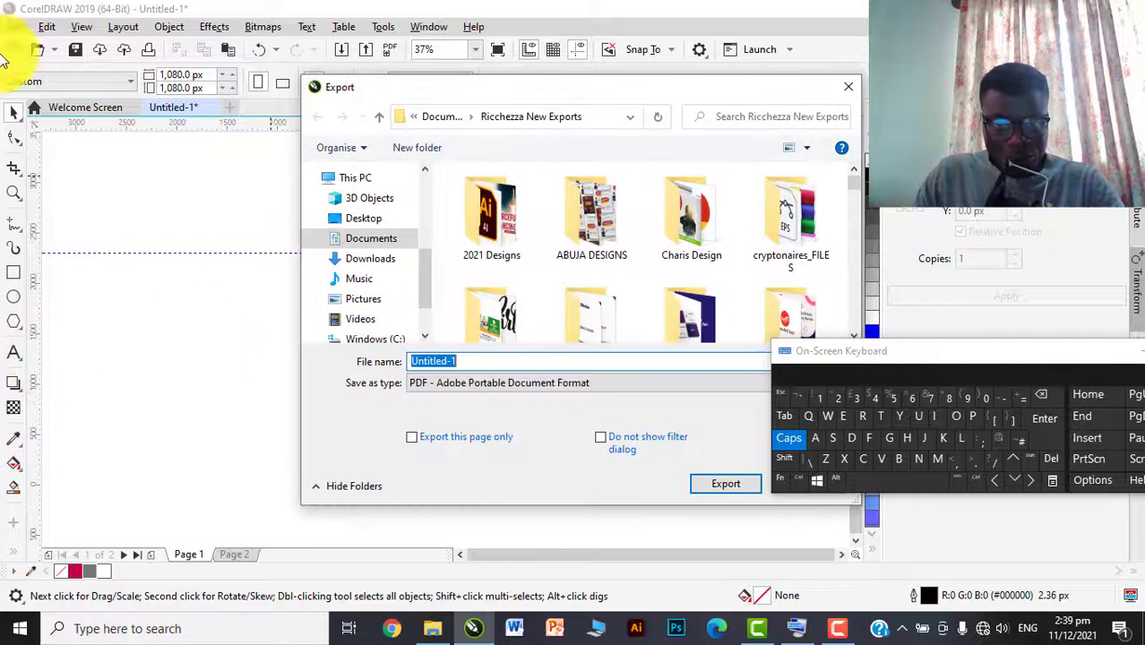
{"action": "type", "text": "LG"}
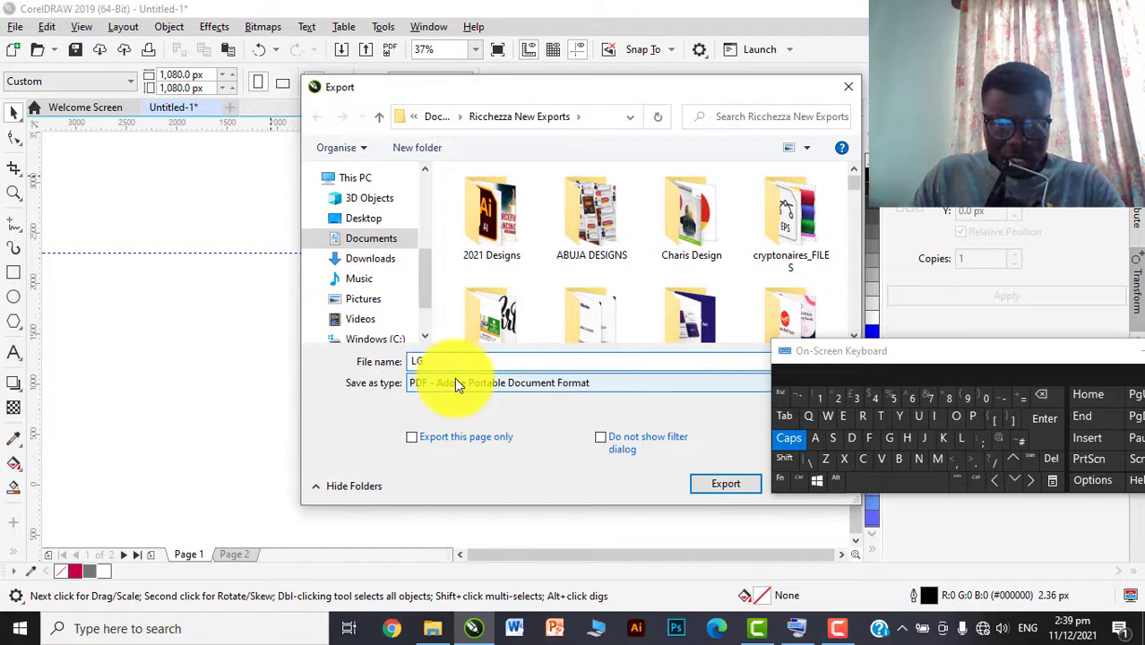
{"action": "left_click", "coordinate": [454, 383]}
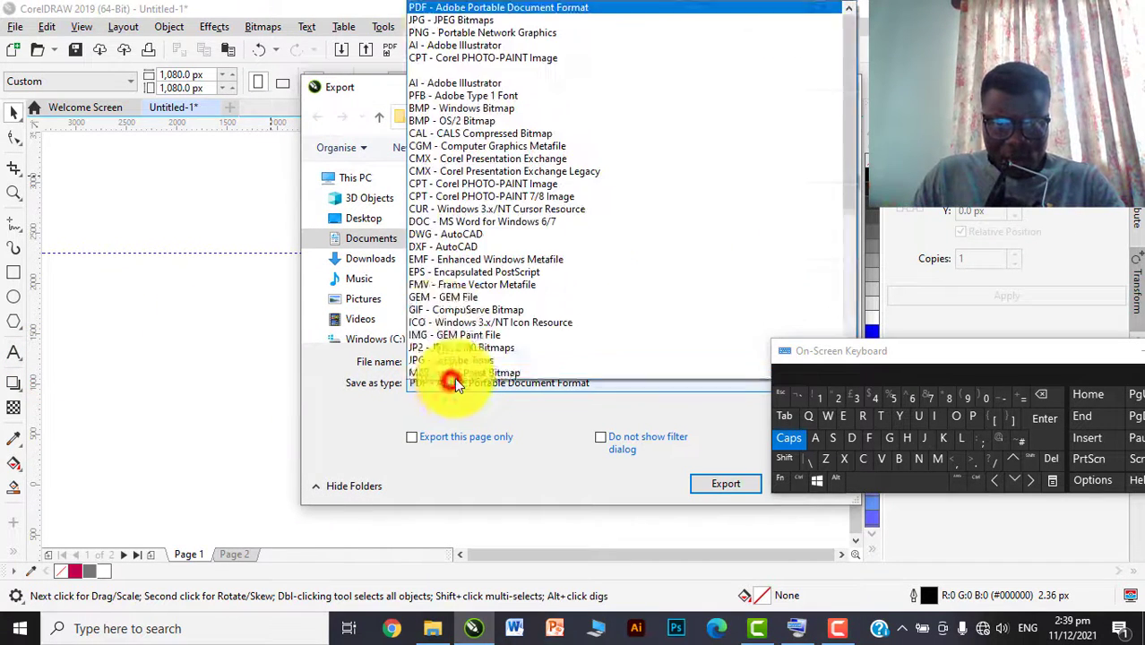
{"action": "left_click", "coordinate": [436, 20]}
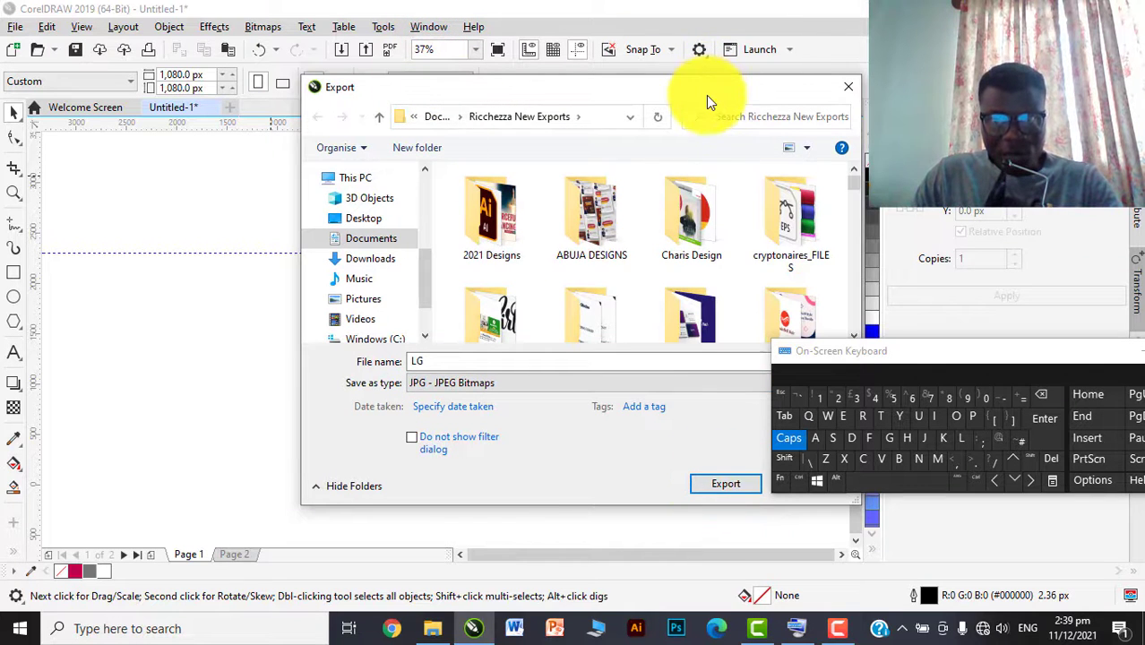
{"action": "left_click_drag", "start_coordinate": [686, 97], "coordinate": [530, 85]}
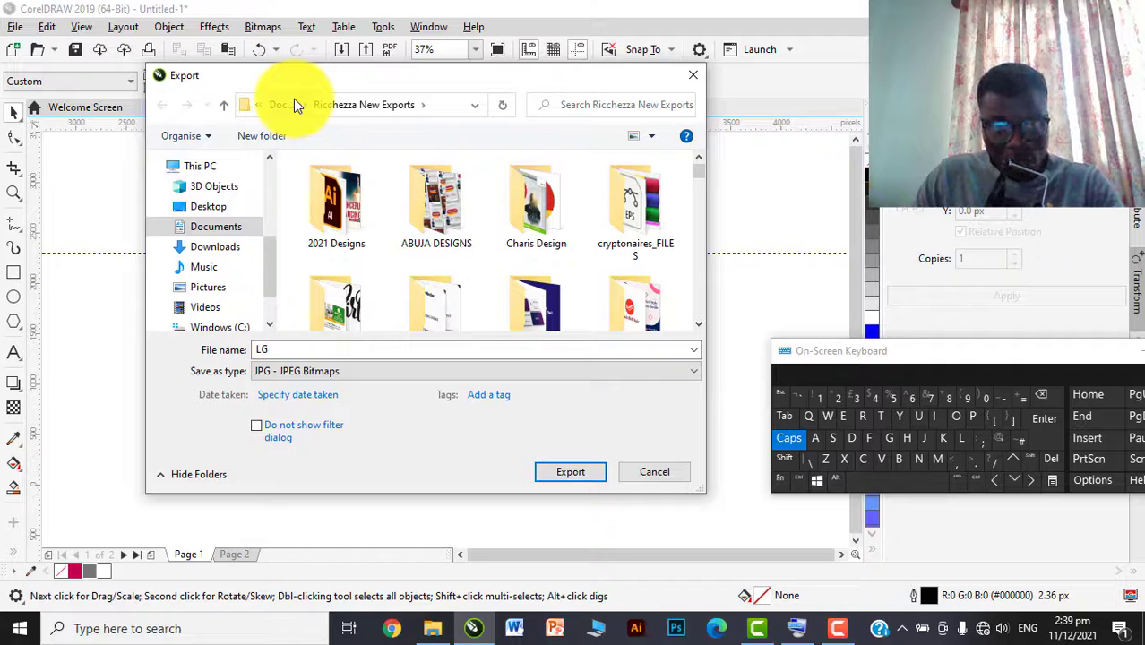
{"action": "left_click", "coordinate": [573, 469]}
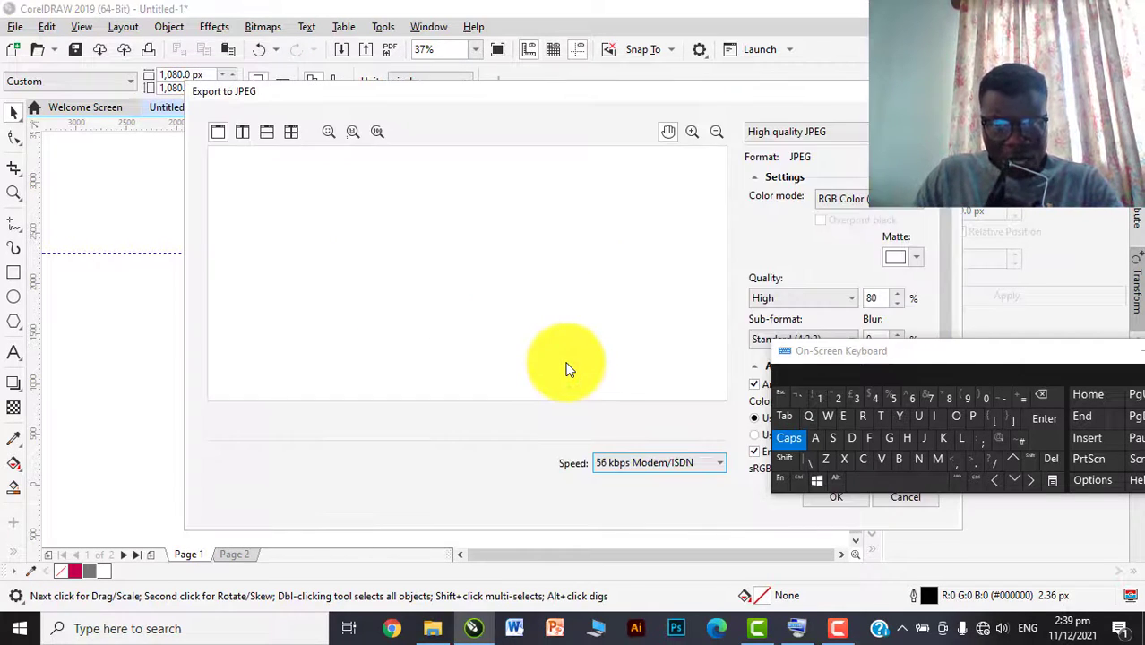
Step: Review the quality and color mode choices and finish the JPEG export with High quality, 80%, and RGB Color (24-bit)
{"action": "left_click", "coordinate": [1043, 359]}
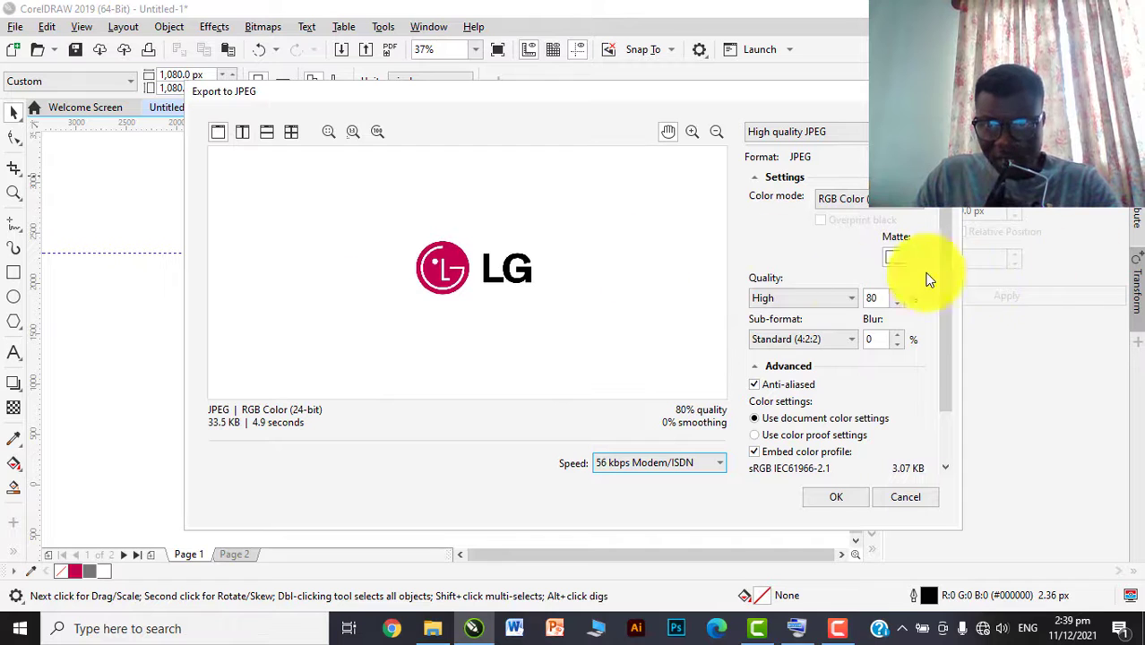
{"action": "left_click", "coordinate": [778, 297]}
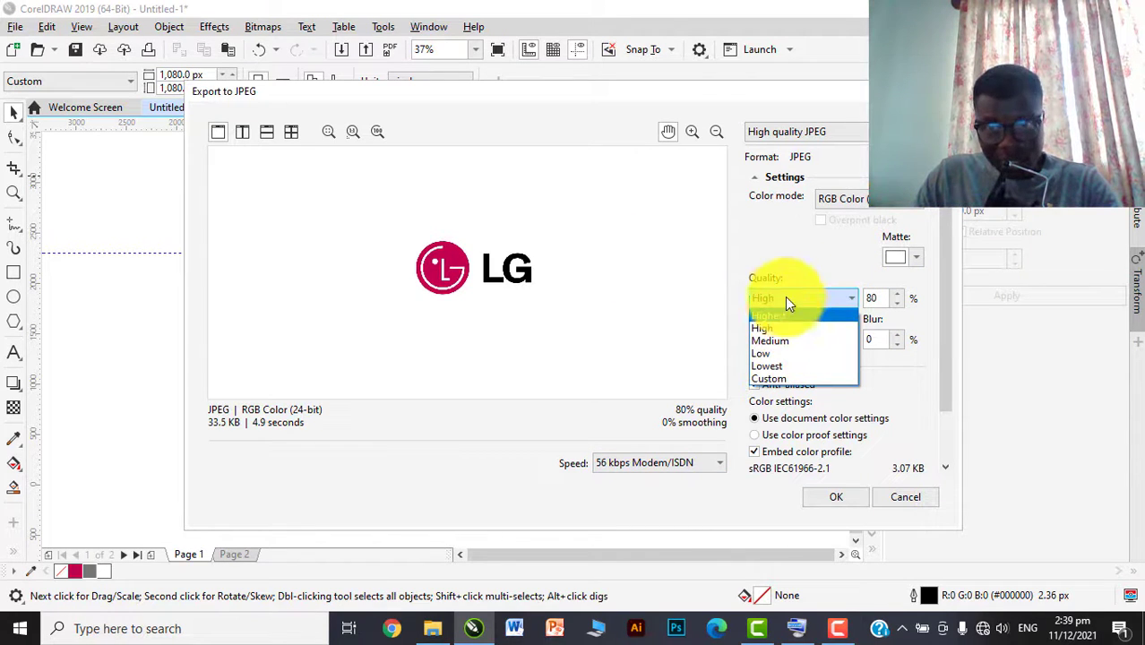
{"action": "left_click", "coordinate": [789, 267]}
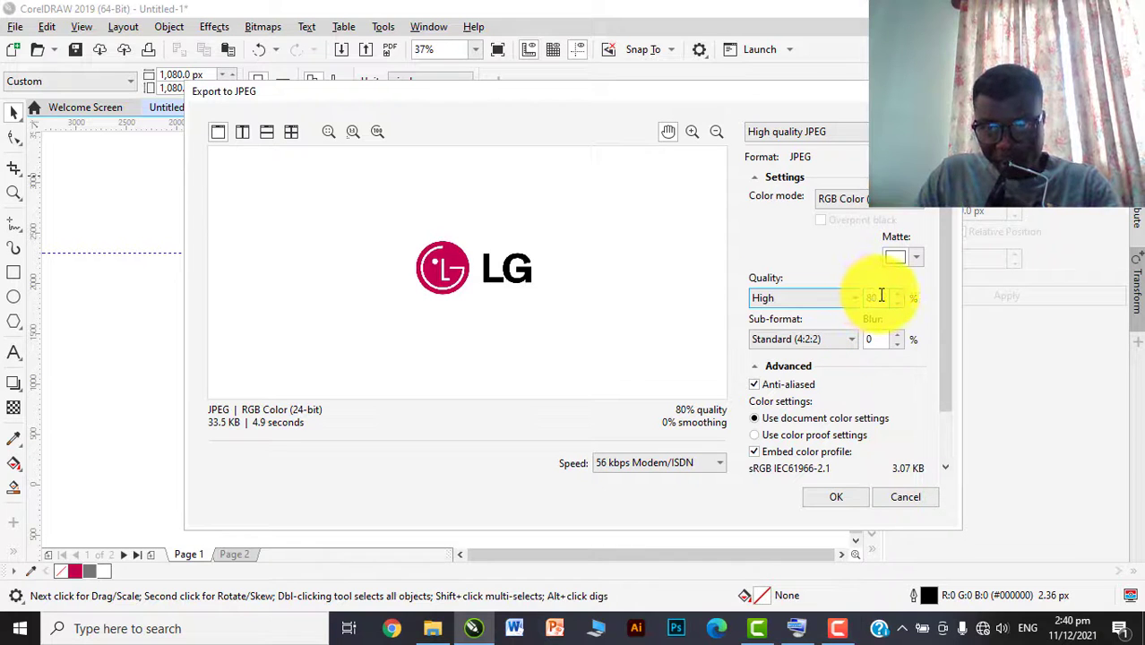
{"action": "left_click", "coordinate": [855, 200]}
{"action": "left_click", "coordinate": [855, 199]}
{"action": "left_click", "coordinate": [855, 200]}
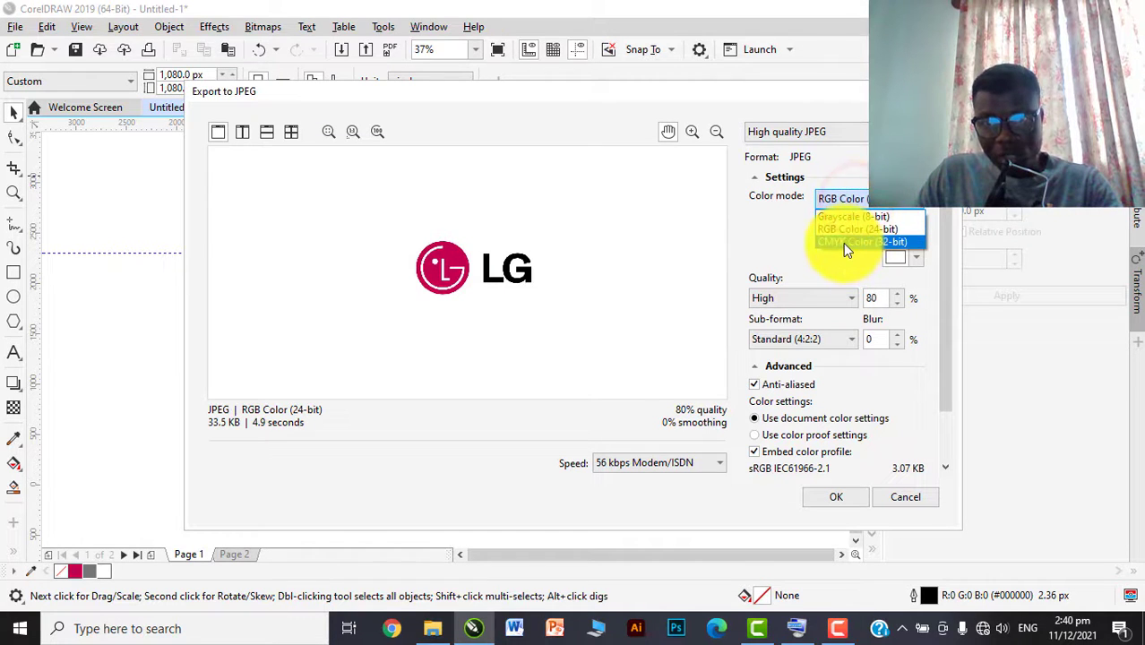
{"action": "left_click", "coordinate": [853, 198]}
{"action": "left_click", "coordinate": [840, 497]}
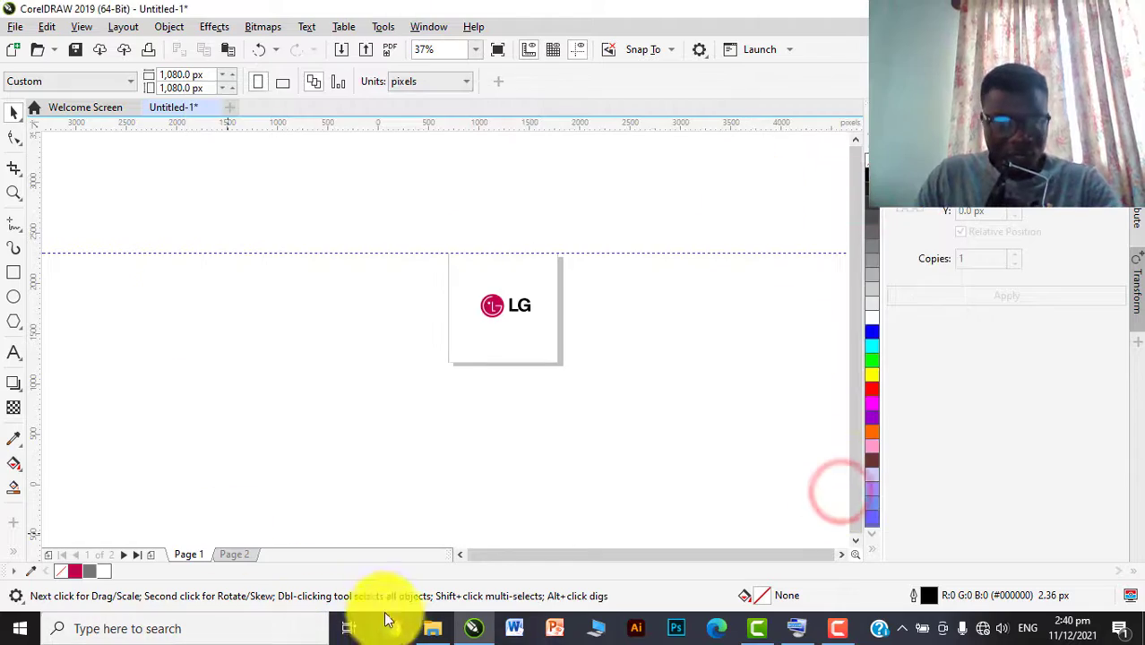
Step: Switch to File Explorer and open the Ricchezza New Exports folder in Documents
{"action": "left_click", "coordinate": [432, 628]}
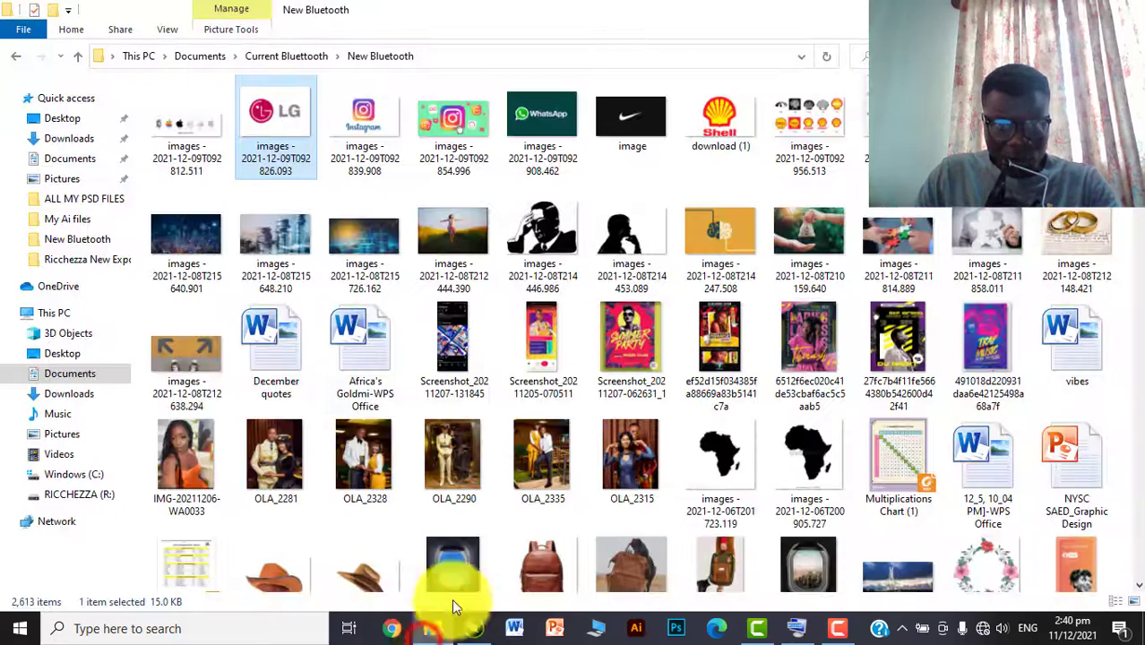
{"action": "left_click", "coordinate": [596, 628]}
{"action": "double_click", "coordinate": [713, 131]}
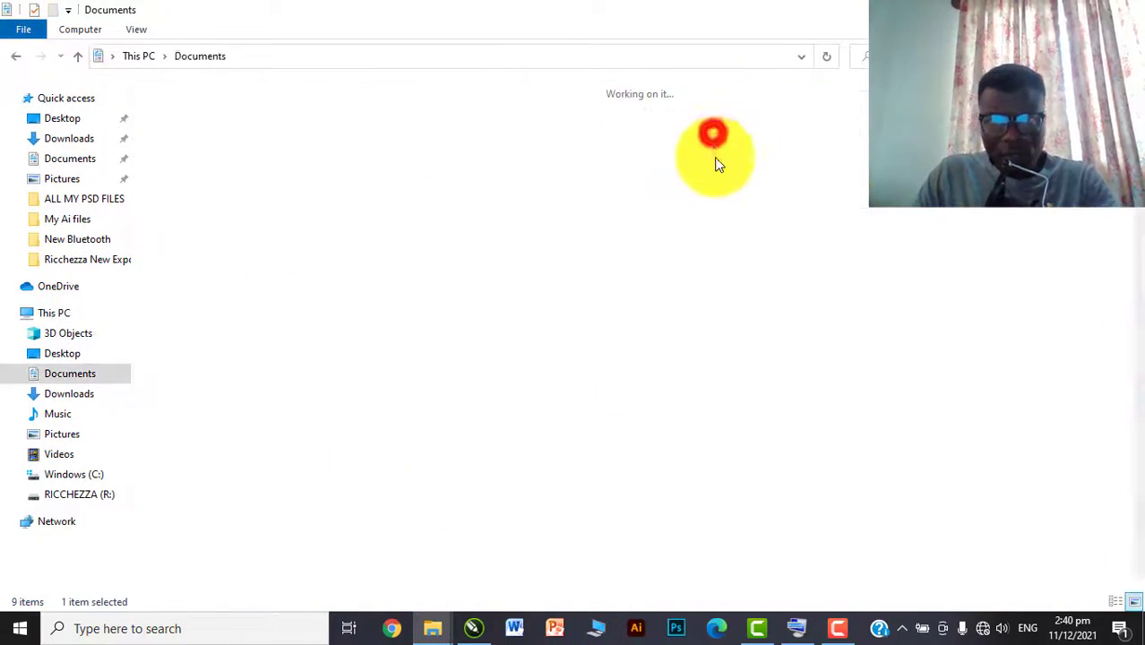
{"action": "left_click", "coordinate": [734, 258]}
{"action": "double_click", "coordinate": [734, 258]}
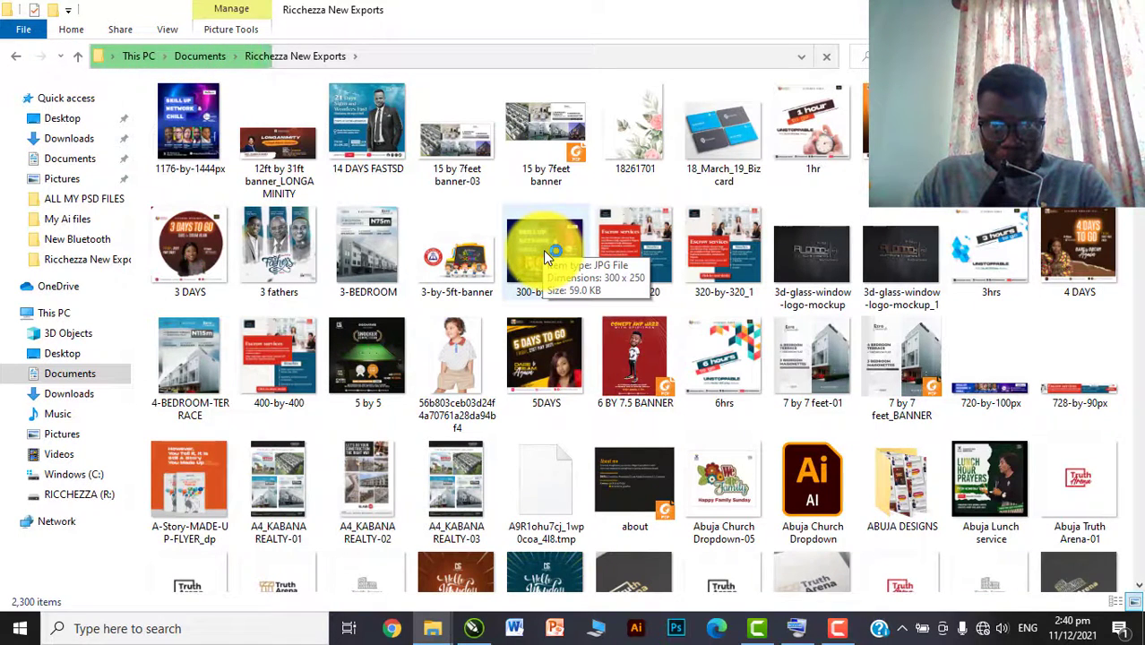
{"action": "left_click", "coordinate": [837, 628]}
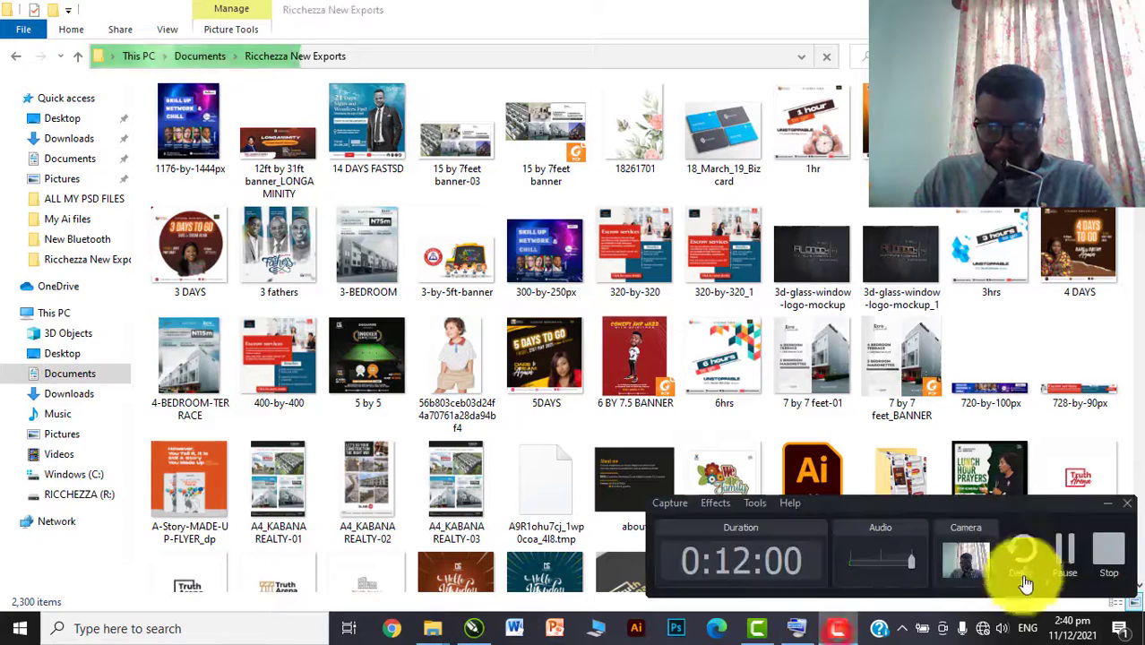
{"action": "left_click", "coordinate": [1069, 551]}
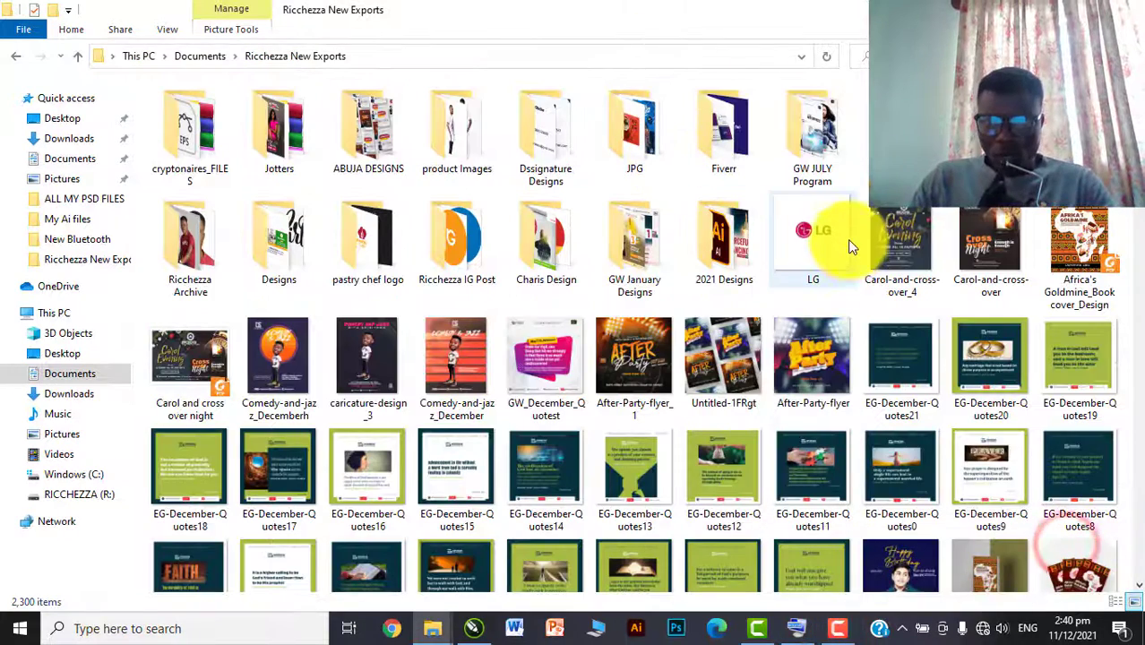
Step: Open the exported LG image to check it, and close the viewer
{"action": "left_click", "coordinate": [841, 231]}
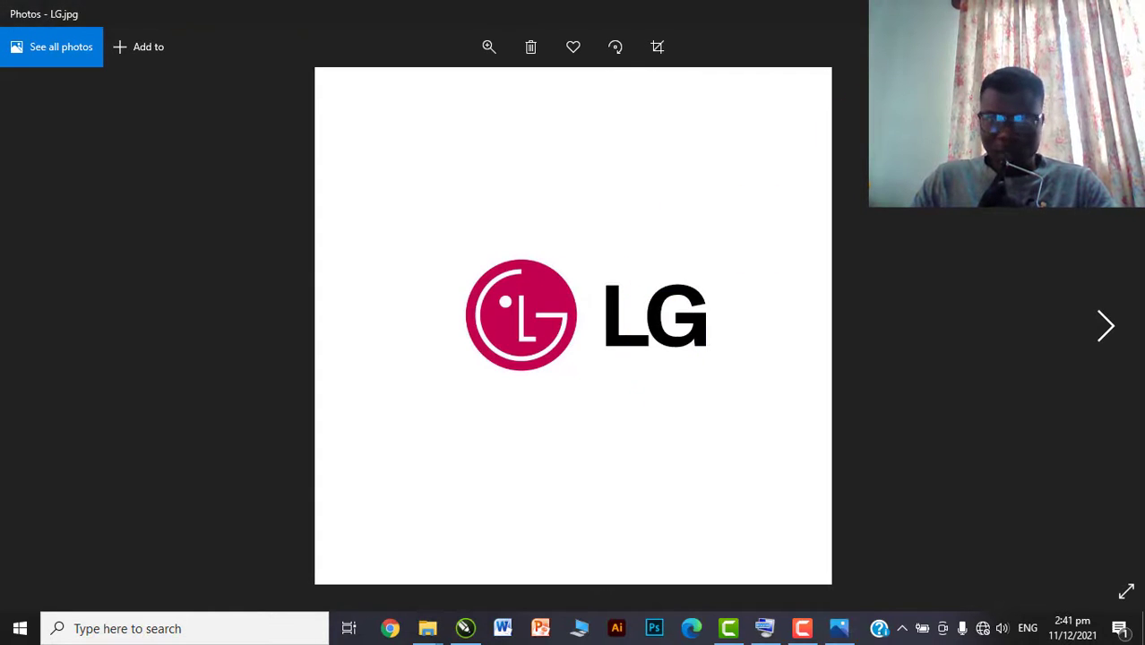
{"action": "key", "text": "alt+F4"}
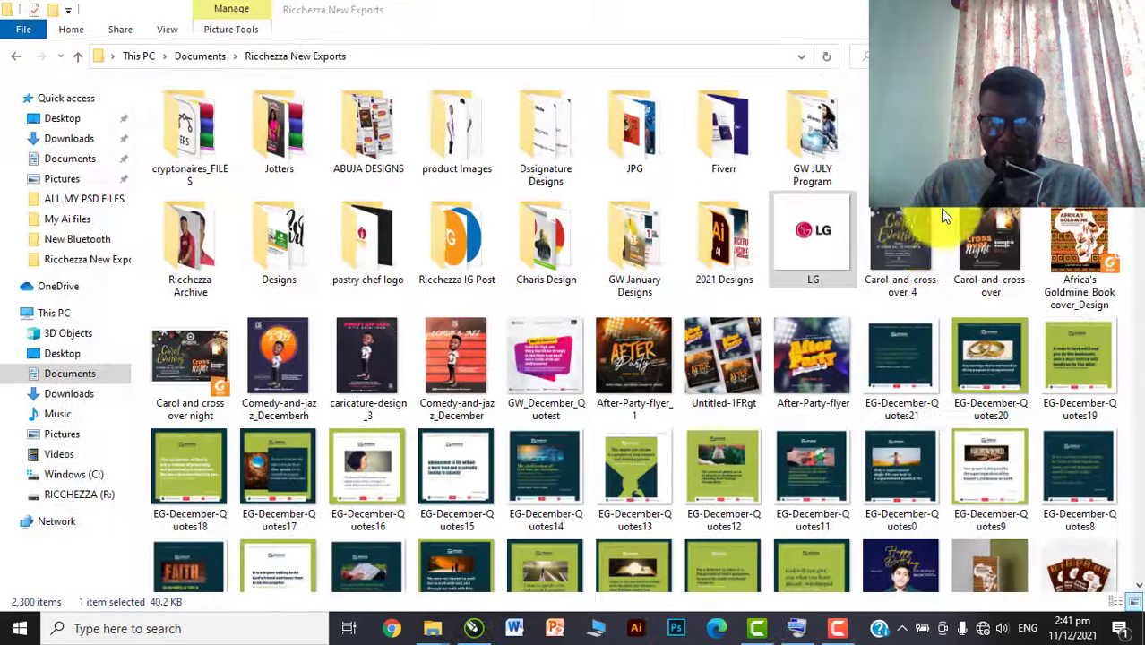
Step: Switch to CorelDRAW and ungroup all objects of the LG logo and lettering group
{"action": "left_click", "coordinate": [473, 628]}
{"action": "scroll", "coordinate": [574, 323], "scroll_direction": "up", "scroll_amount": 5}
{"action": "left_click", "coordinate": [640, 354]}
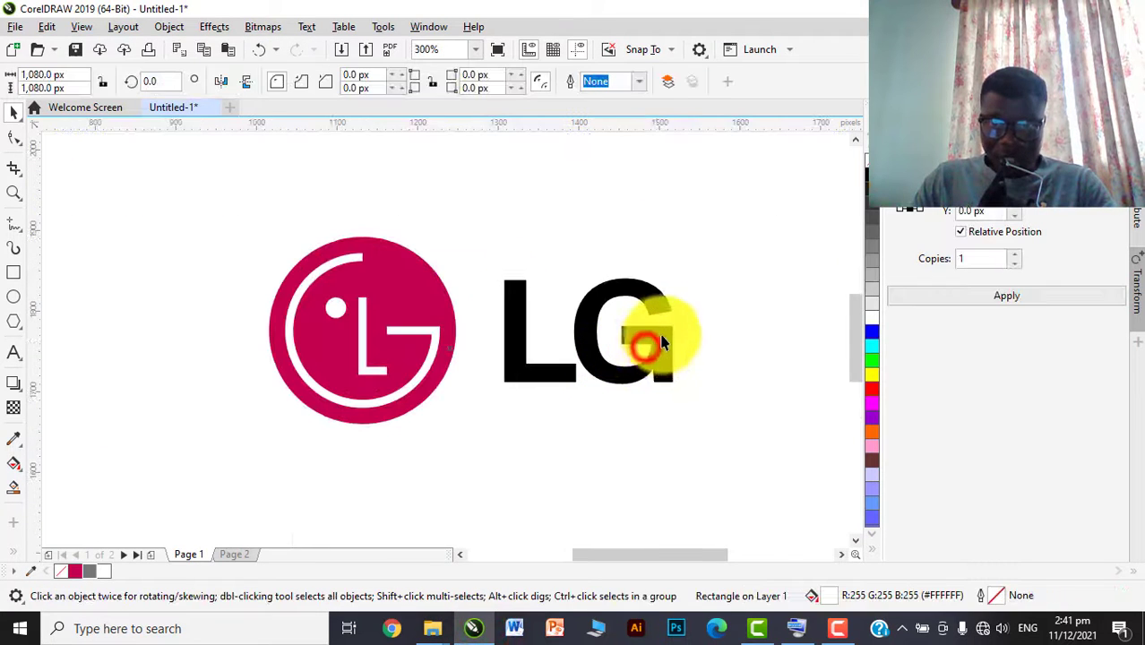
{"action": "scroll", "coordinate": [651, 339], "scroll_direction": "down", "scroll_amount": 3}
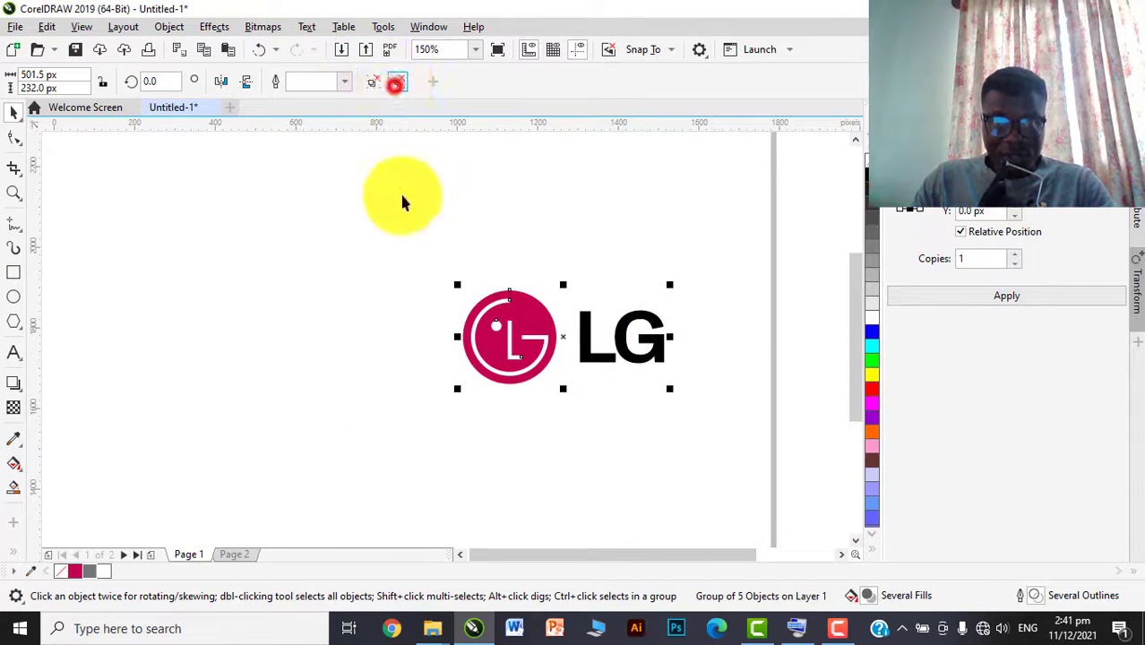
{"action": "left_click", "coordinate": [407, 245]}
{"action": "left_click", "coordinate": [667, 346]}
{"action": "scroll", "coordinate": [659, 309], "scroll_direction": "down", "scroll_amount": 5}
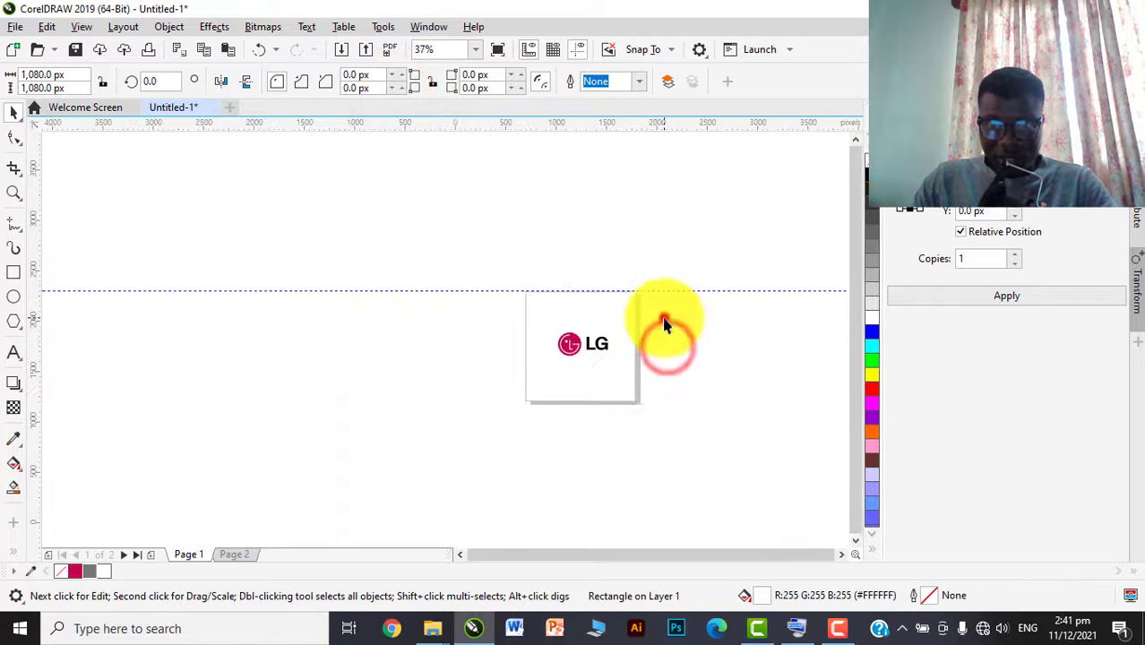
Step: Recolor the black LG lettering beside the emblem with the gray from the document palette, and deselect it
{"action": "scroll", "coordinate": [603, 345], "scroll_direction": "up", "scroll_amount": 5}
{"action": "left_click", "coordinate": [547, 334]}
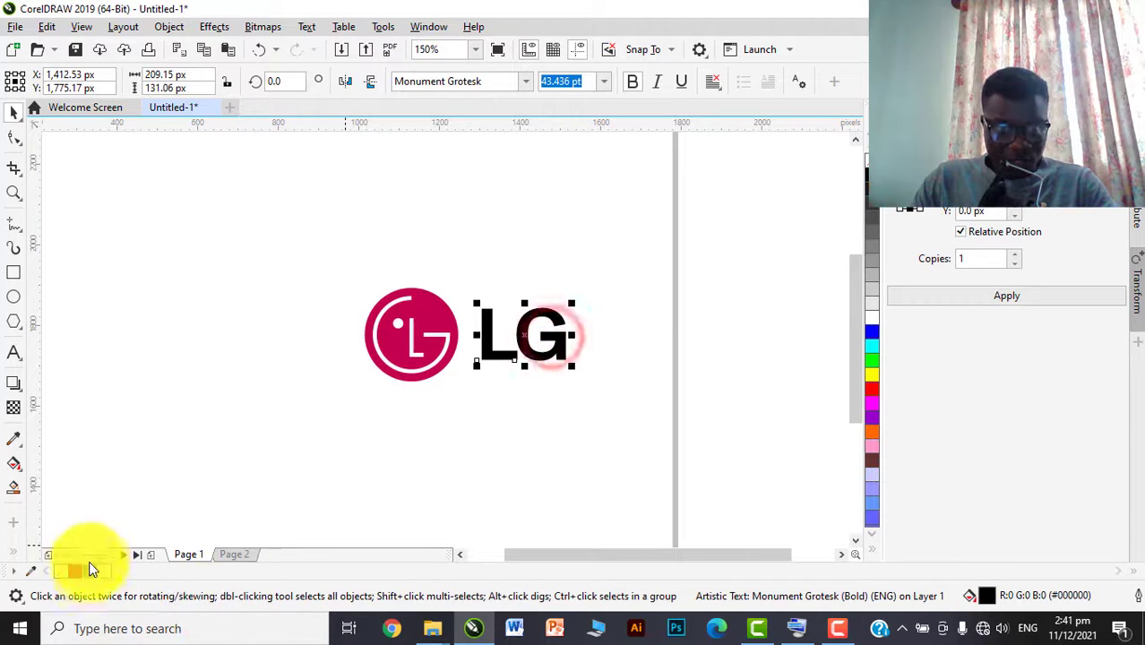
{"action": "left_click", "coordinate": [89, 570]}
{"action": "left_click", "coordinate": [737, 327]}
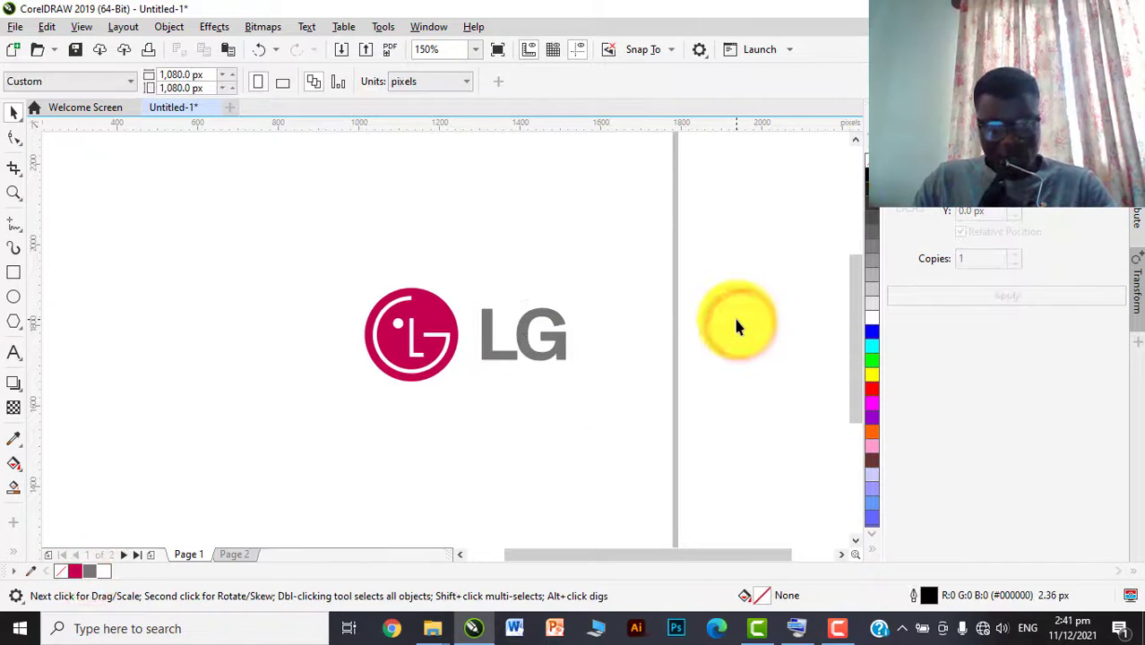
Step: Export the artwork as a JPG - JPEG Bitmaps file named LG, replacing the existing file, with the High quality JPEG preset
{"action": "key", "text": "ctrl+e"}
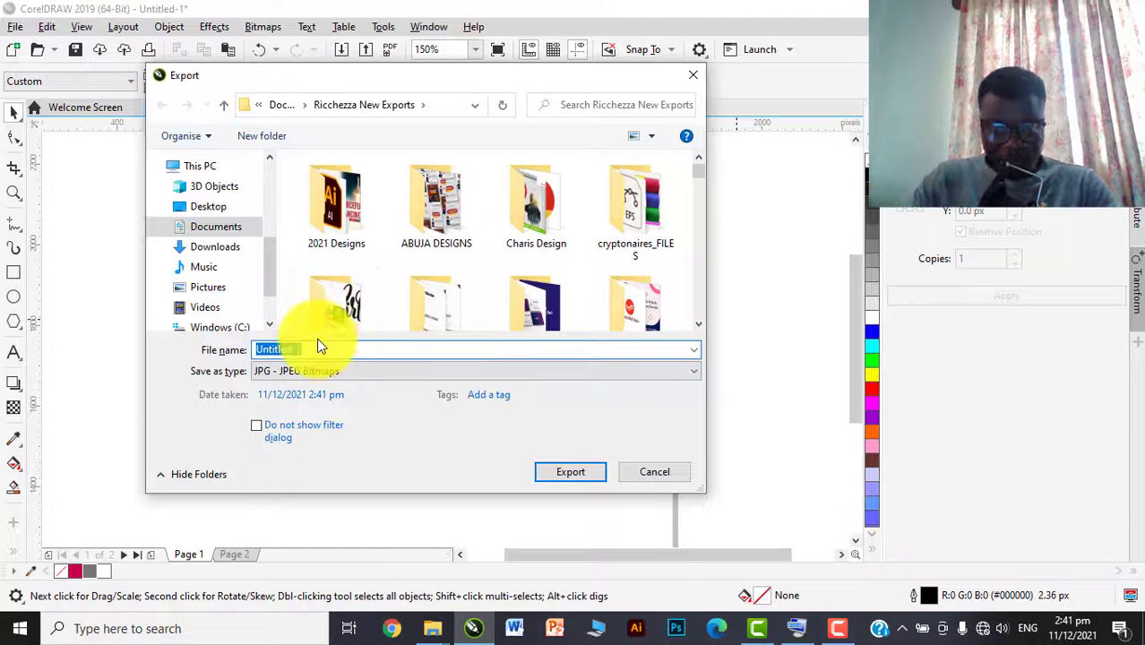
{"action": "type", "text": "LG"}
{"action": "key", "text": "Return"}
{"action": "key", "text": "Return"}
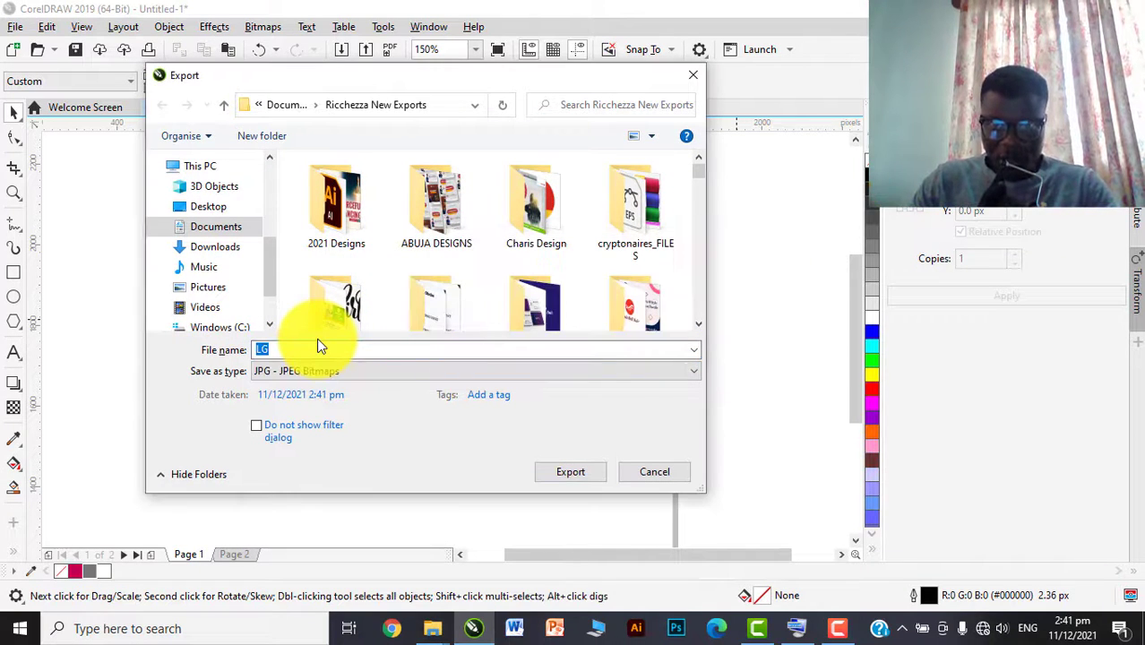
{"action": "left_click", "coordinate": [573, 473]}
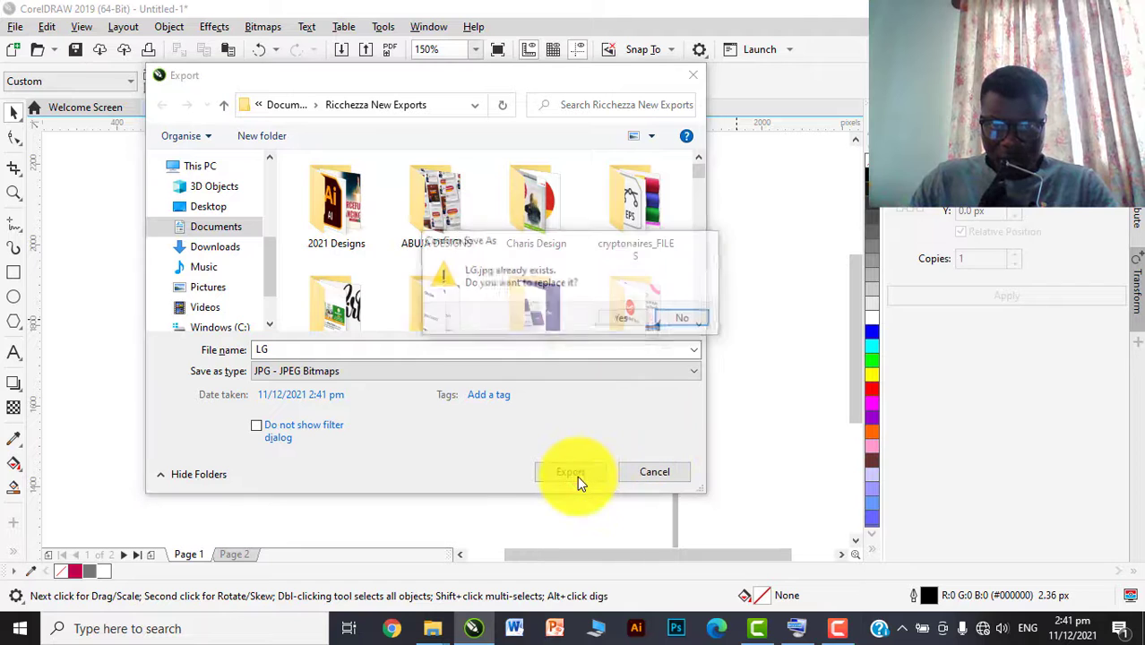
{"action": "left_click", "coordinate": [612, 319]}
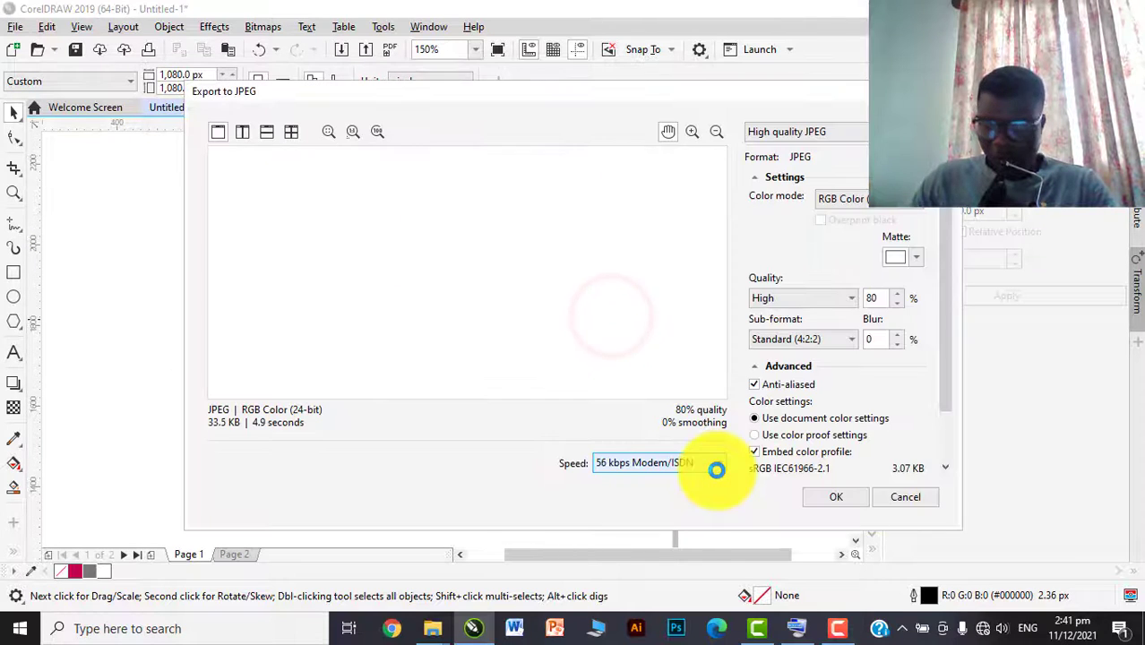
{"action": "left_click", "coordinate": [827, 498]}
Step: Switch to the Ricchezza New Exports folder in File Explorer and open the re-exported LG image to check it
{"action": "mouse_move", "coordinate": [426, 624]}
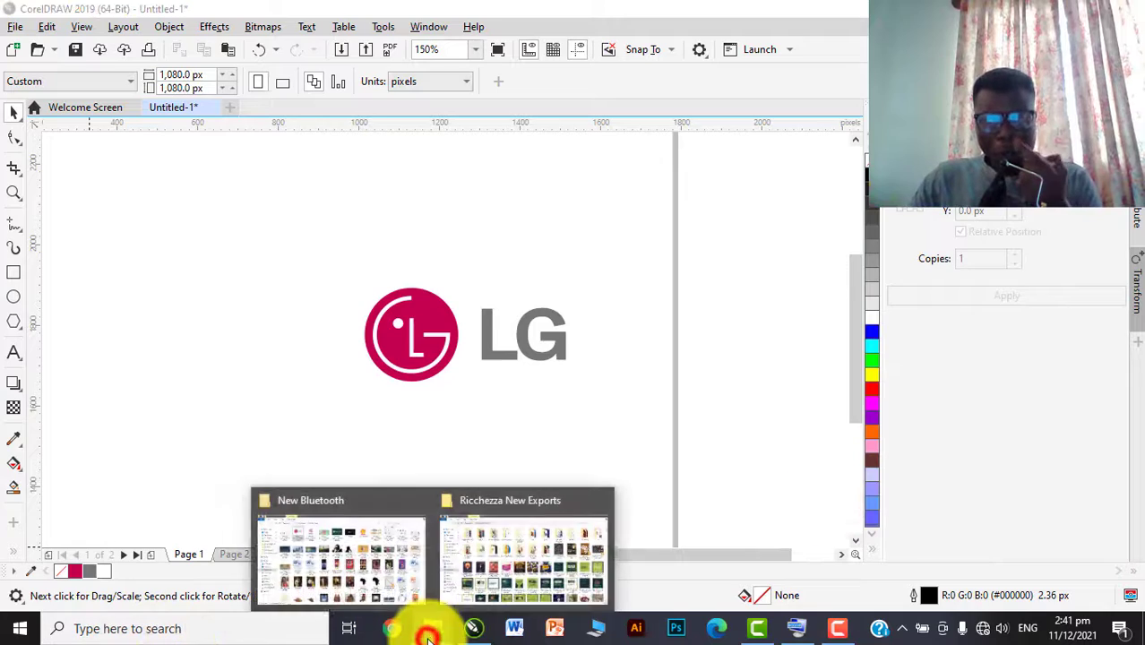
{"action": "left_click", "coordinate": [495, 577]}
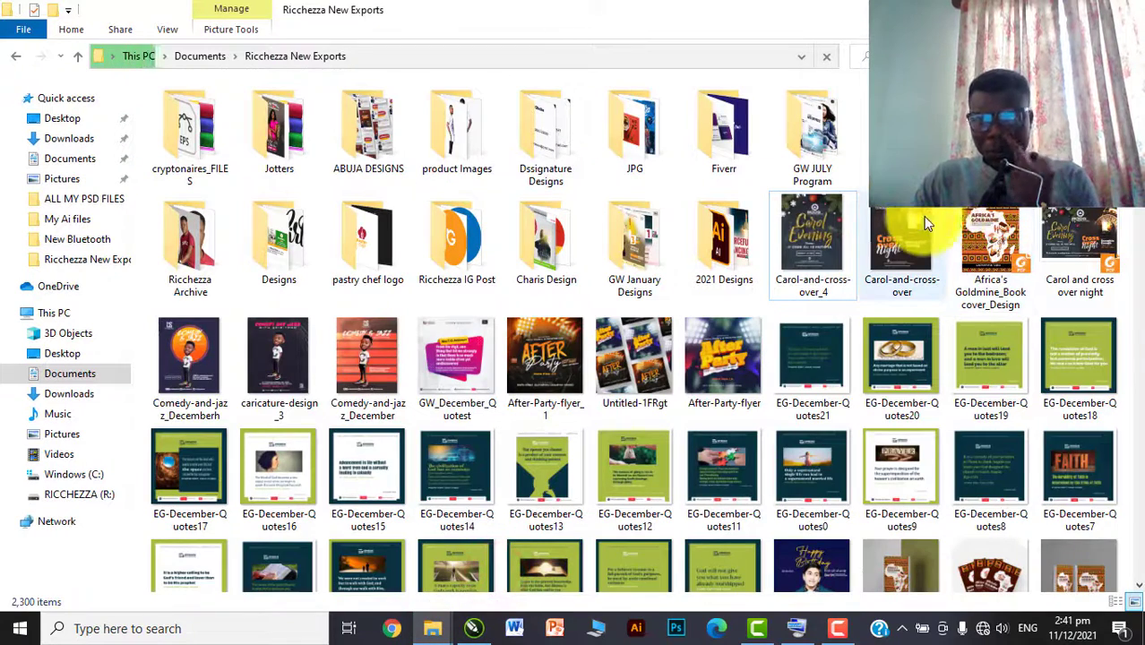
{"action": "double_click", "coordinate": [813, 260]}
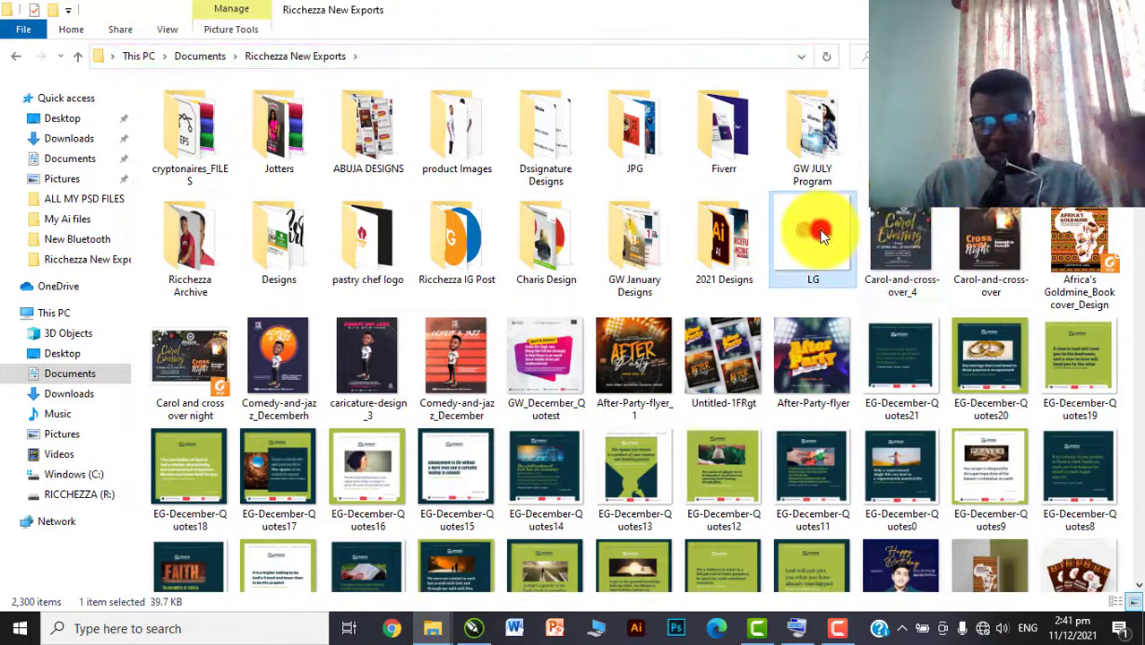